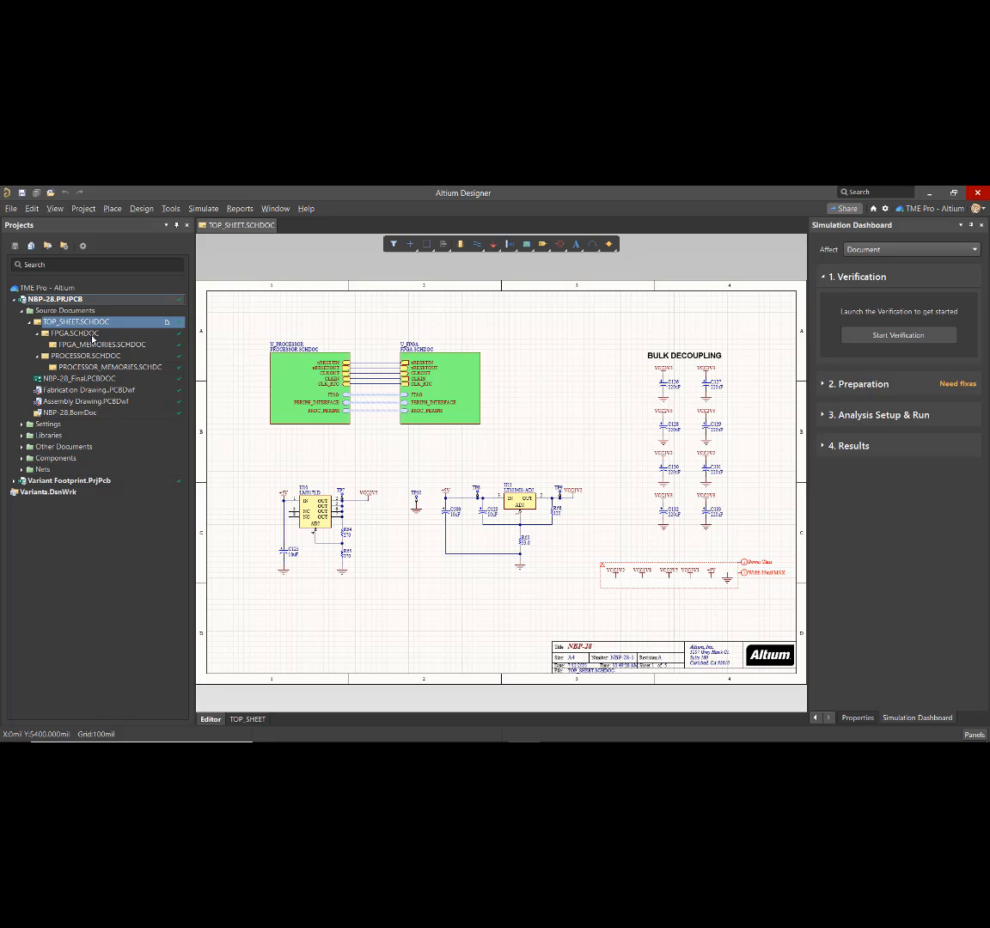
- Open the FPGA, PROCESSOR, PROCESSOR_MEMORIES and FPGA_MEMORIES schematic sheets and view the independent SRAM circuits
double_click(86, 334)
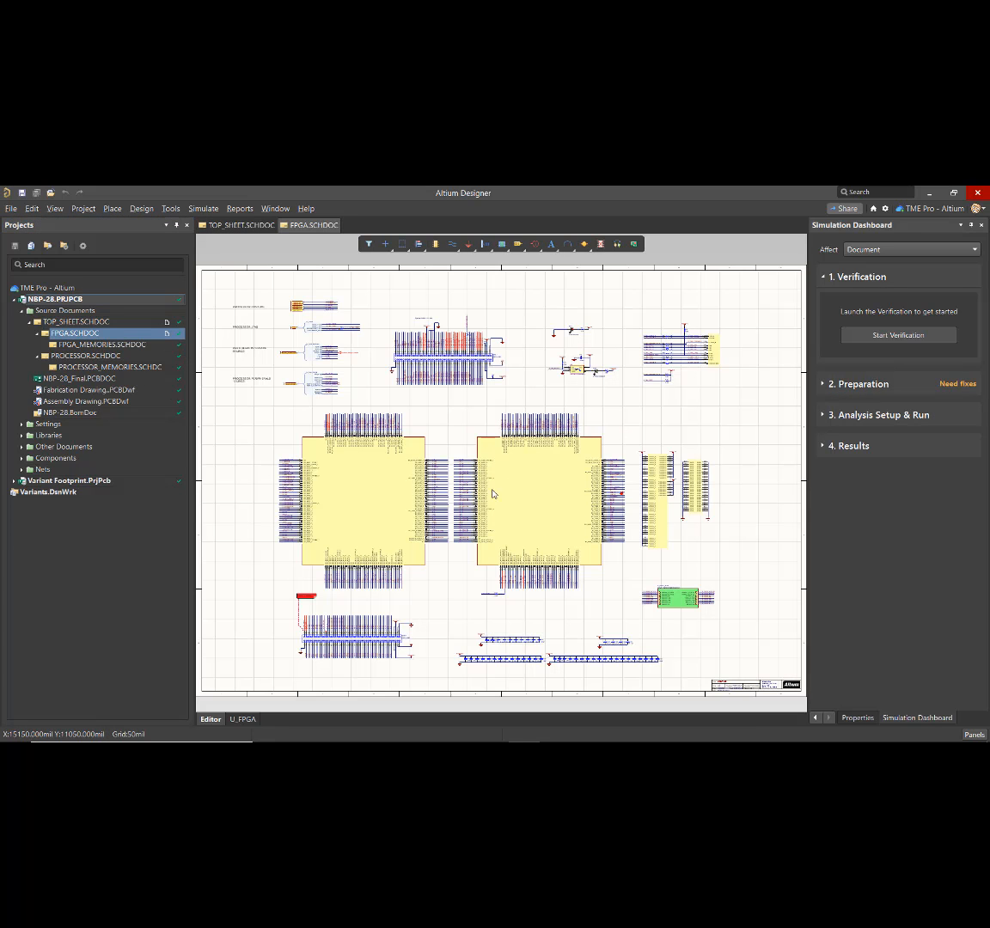
double_click(86, 355)
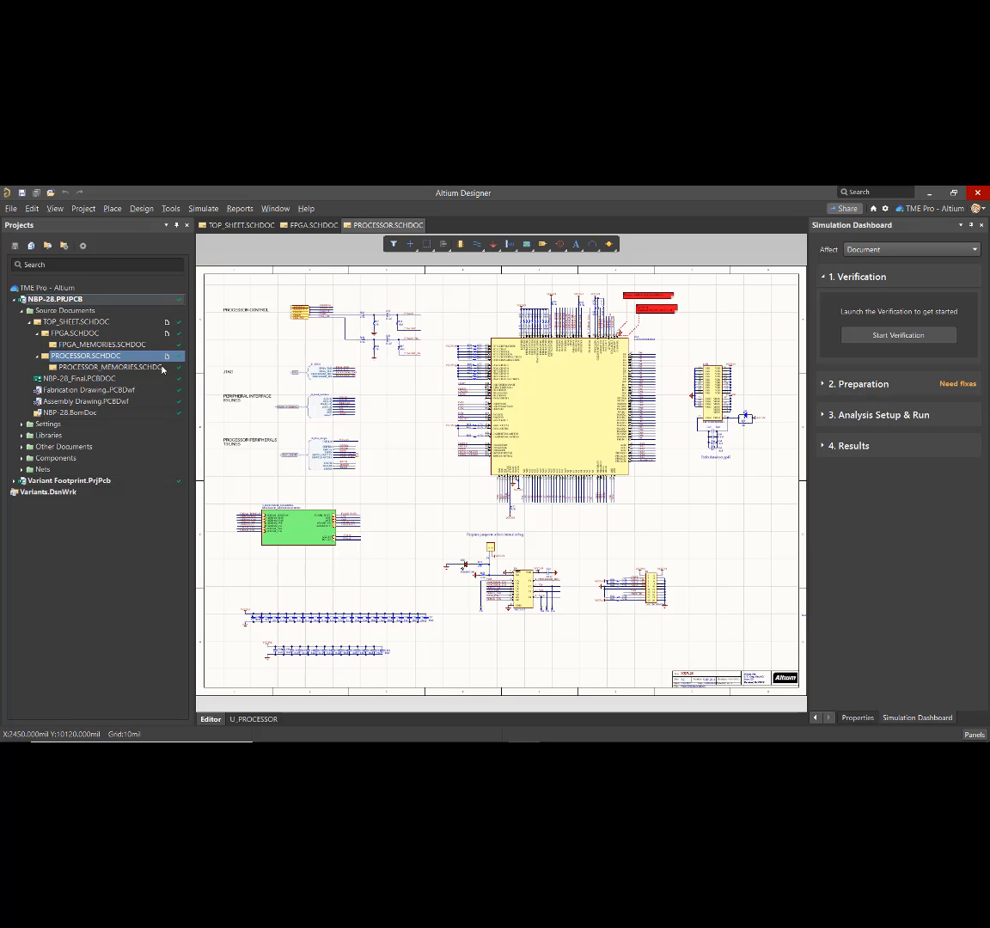
double_click(112, 368)
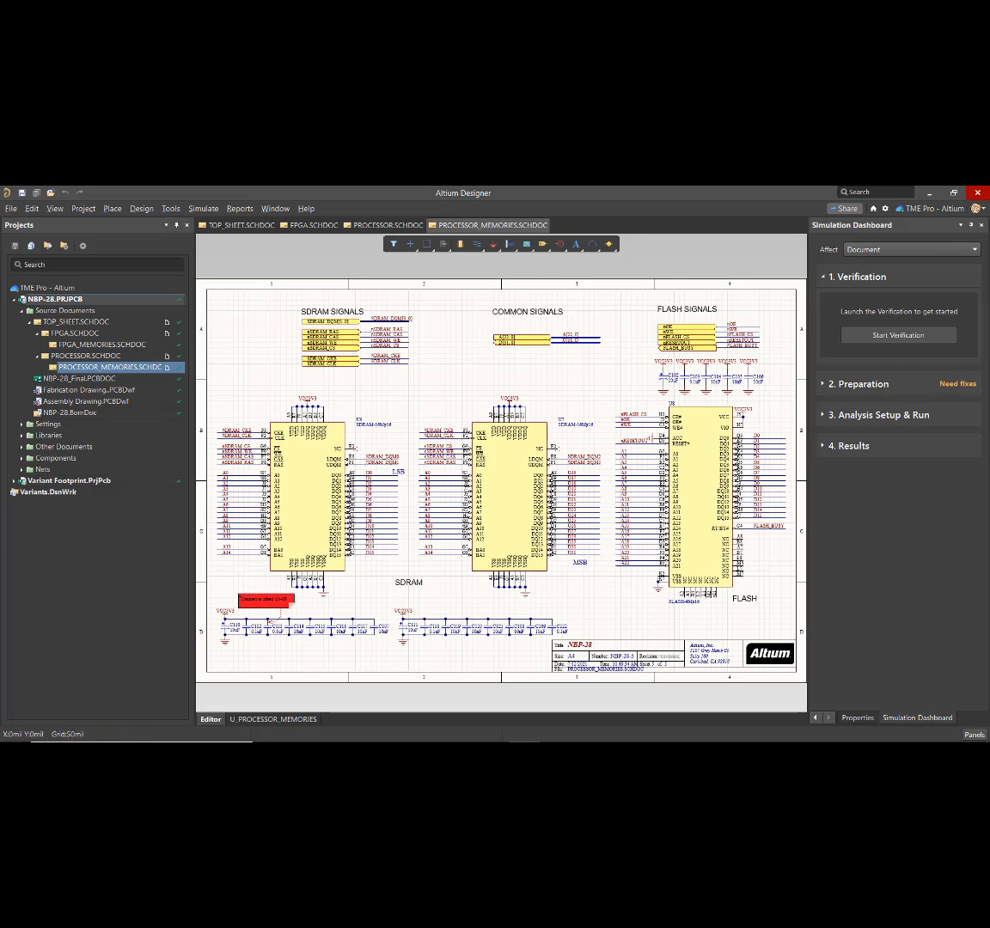
double_click(86, 345)
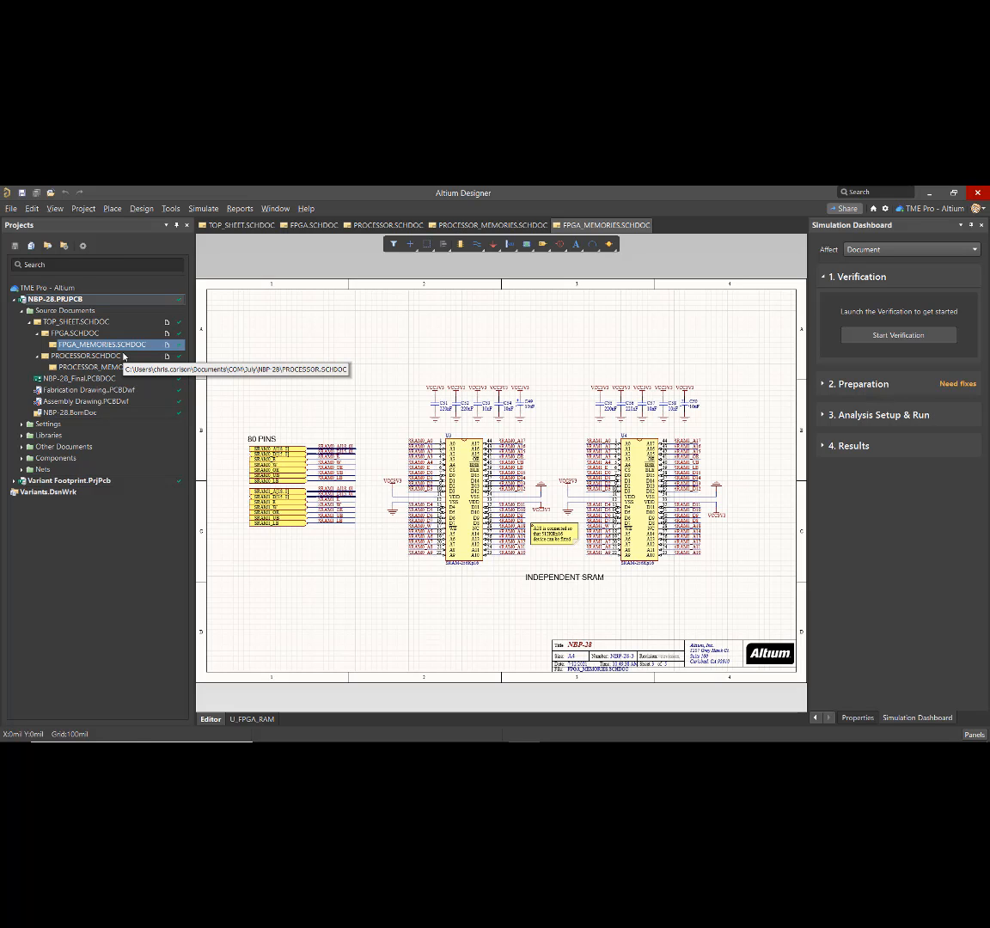
scroll(581, 471, "up", 4, "ctrl")
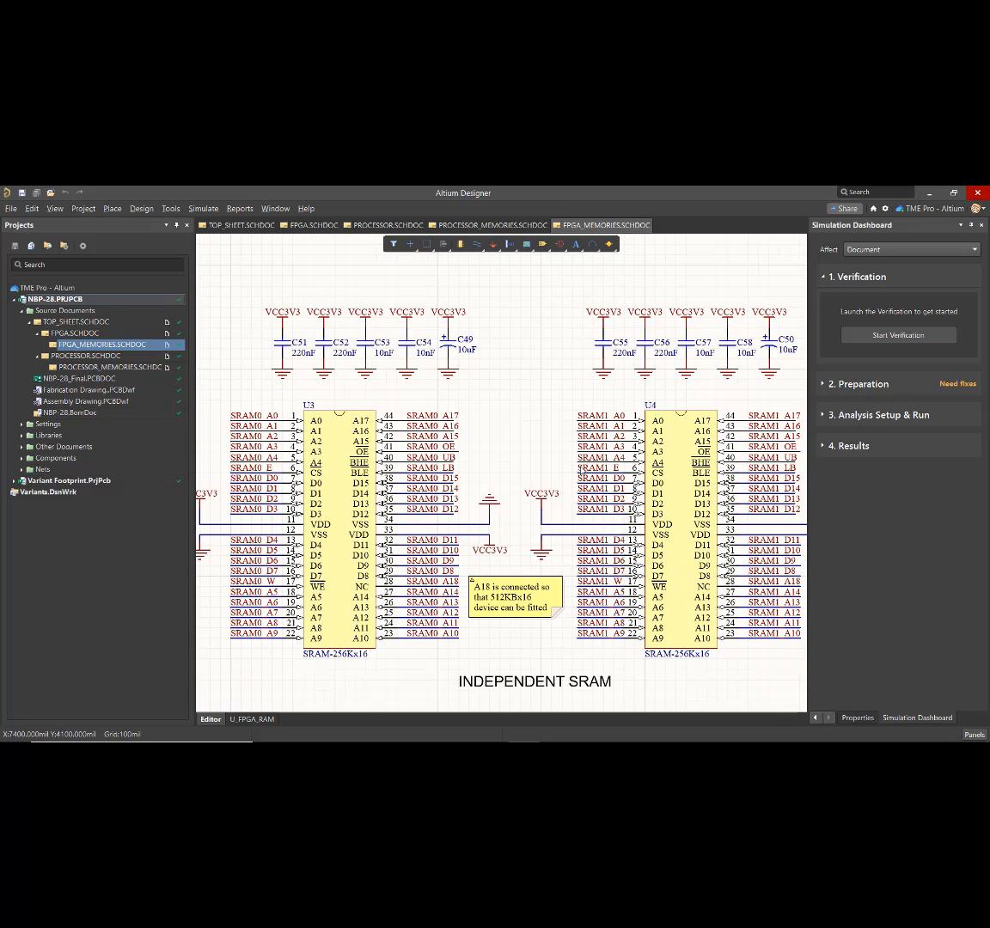
right_click_drag(529, 436, 515, 368)
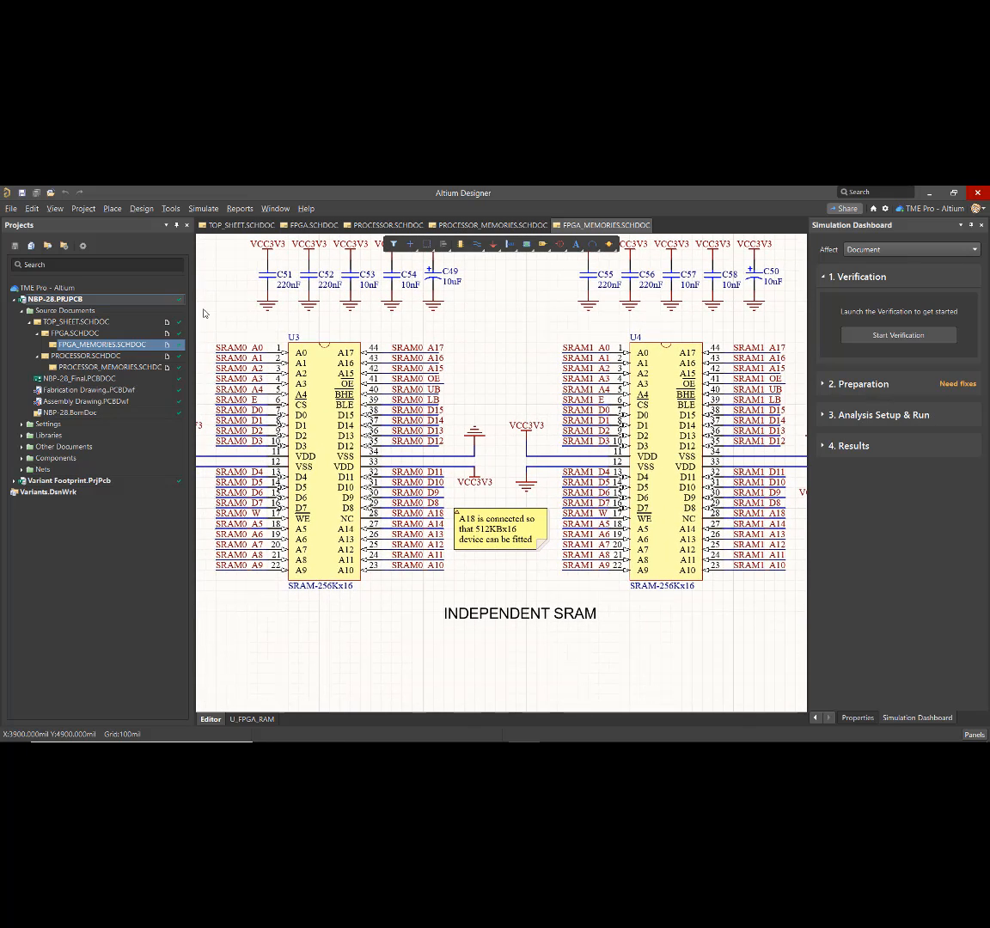
- Open Variant Management for the NBP-28 project
left_click(83, 208)
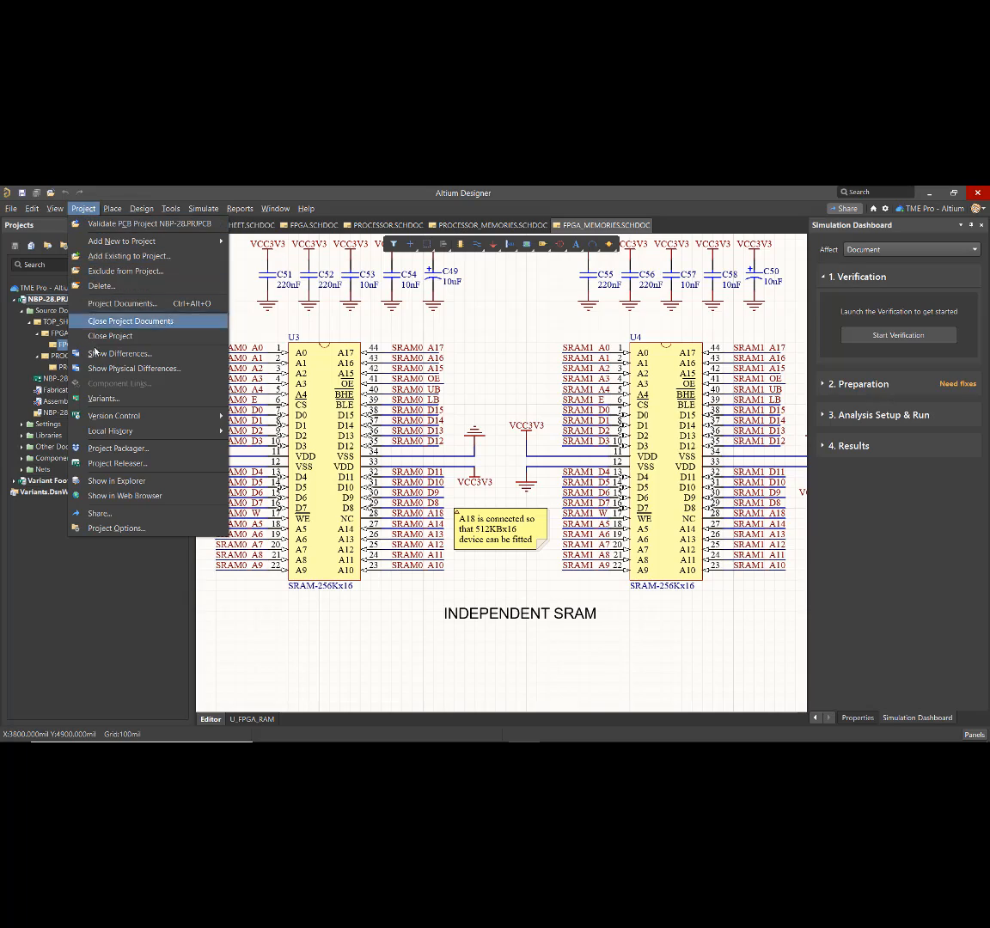
left_click(103, 398)
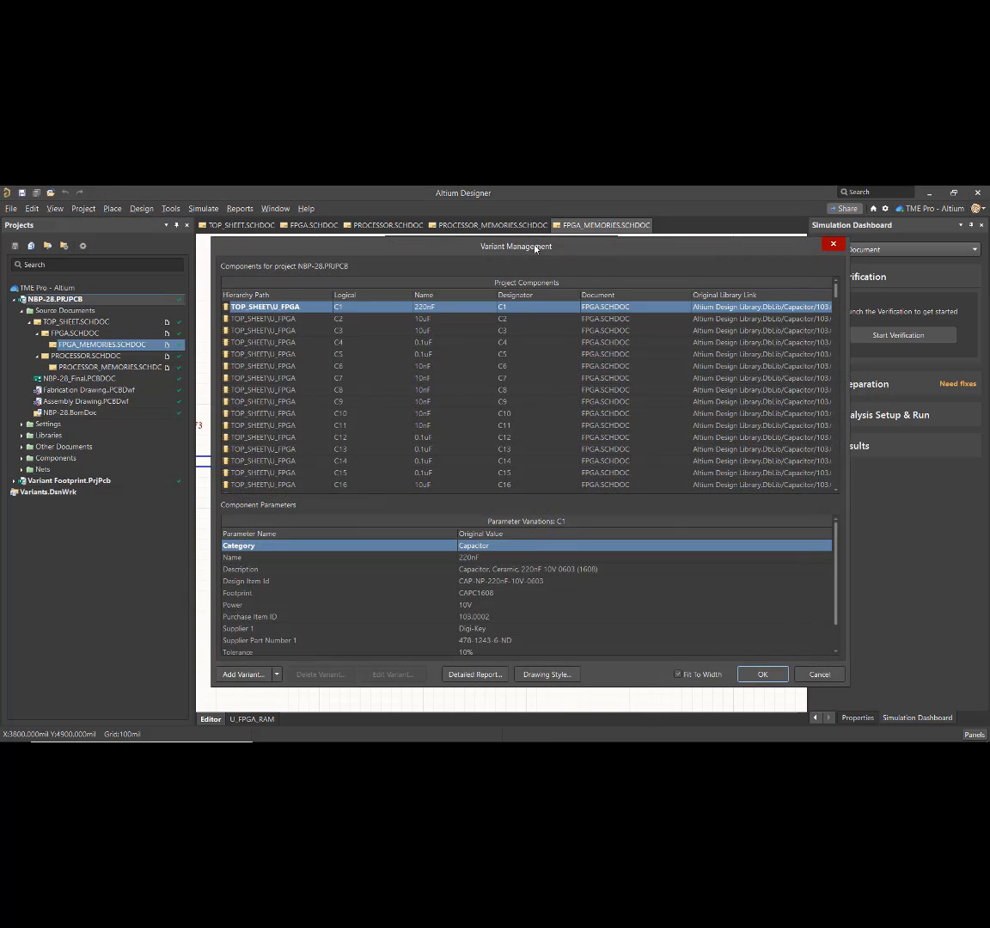
left_click_drag(534, 247, 507, 328)
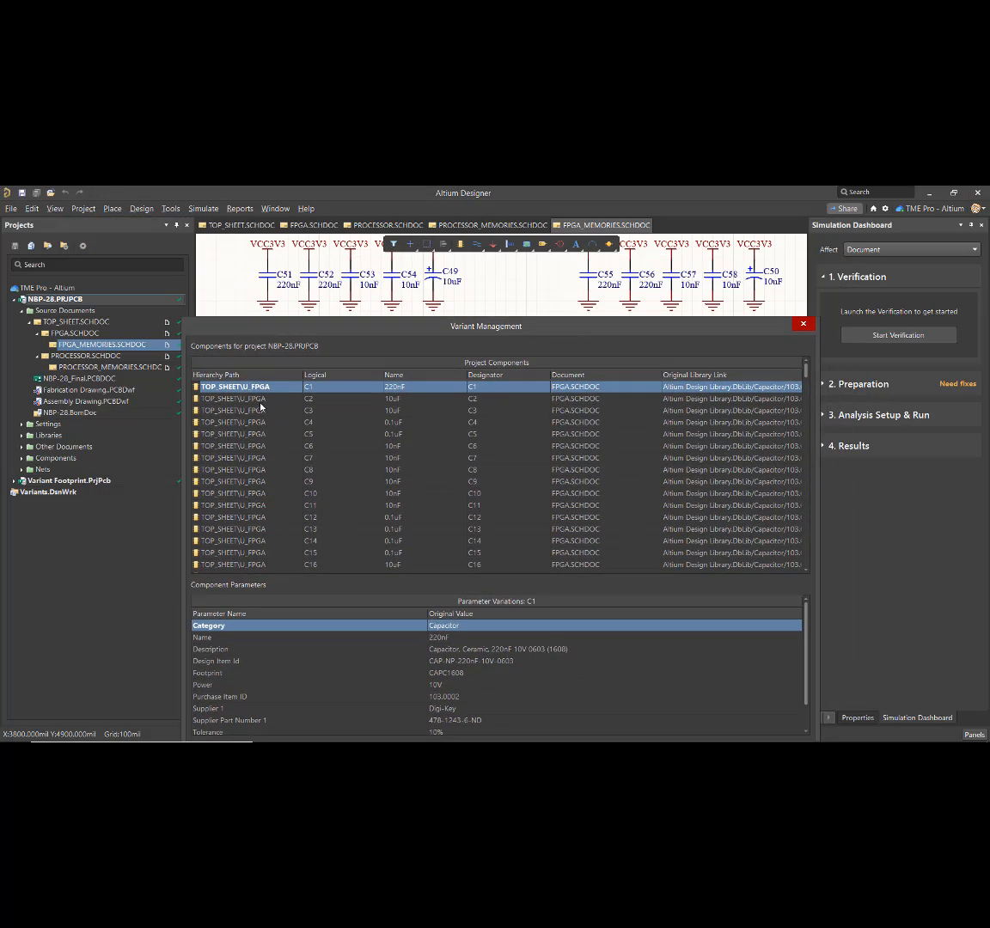
- Examine the component parameters of several FPGA sheet capacitors, including the name and design item ID of C10
left_click(262, 402)
left_click(263, 413)
left_click(262, 436)
left_click(260, 468)
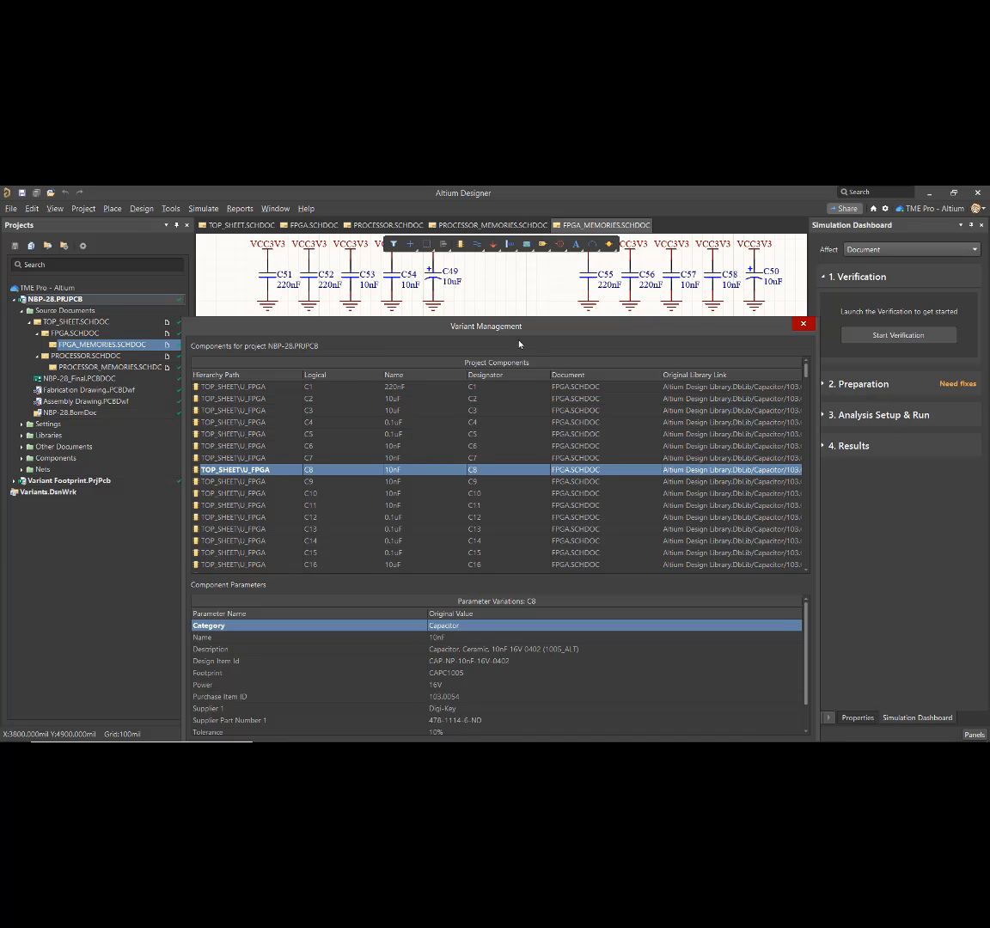
left_click_drag(522, 332, 531, 256)
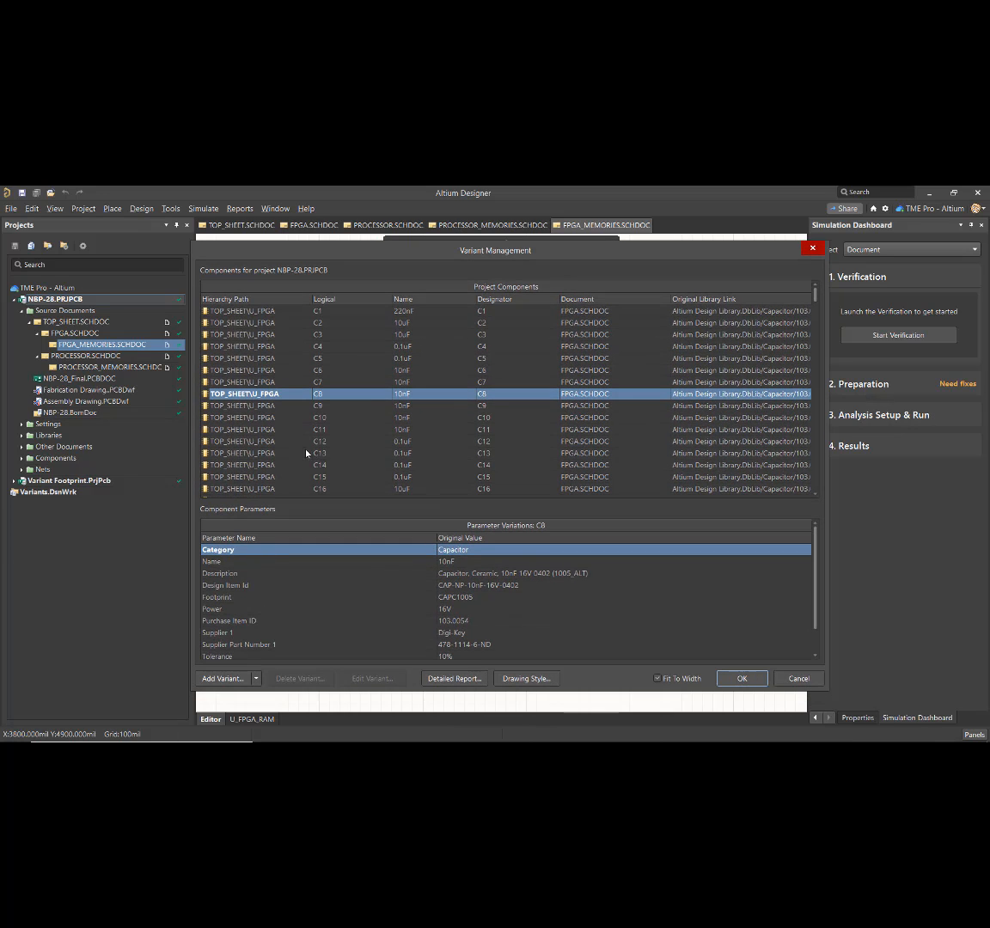
left_click(283, 418)
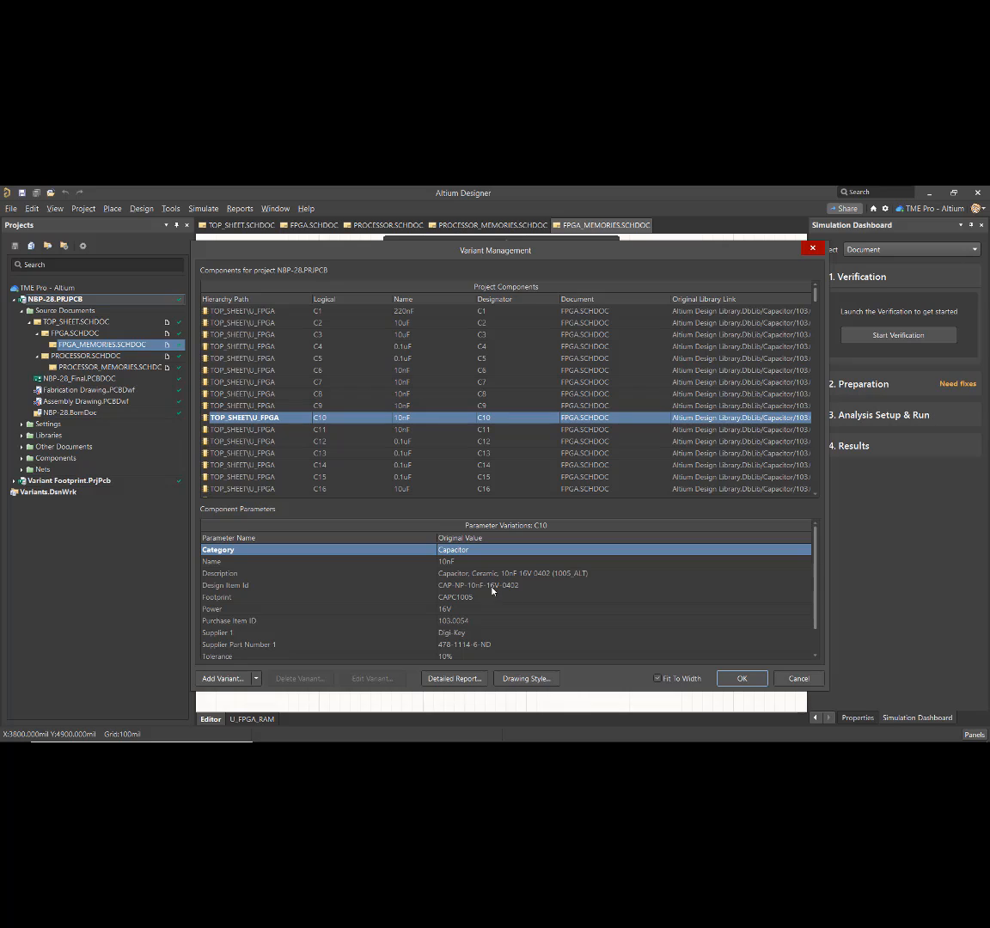
left_click(228, 562)
left_click(249, 586)
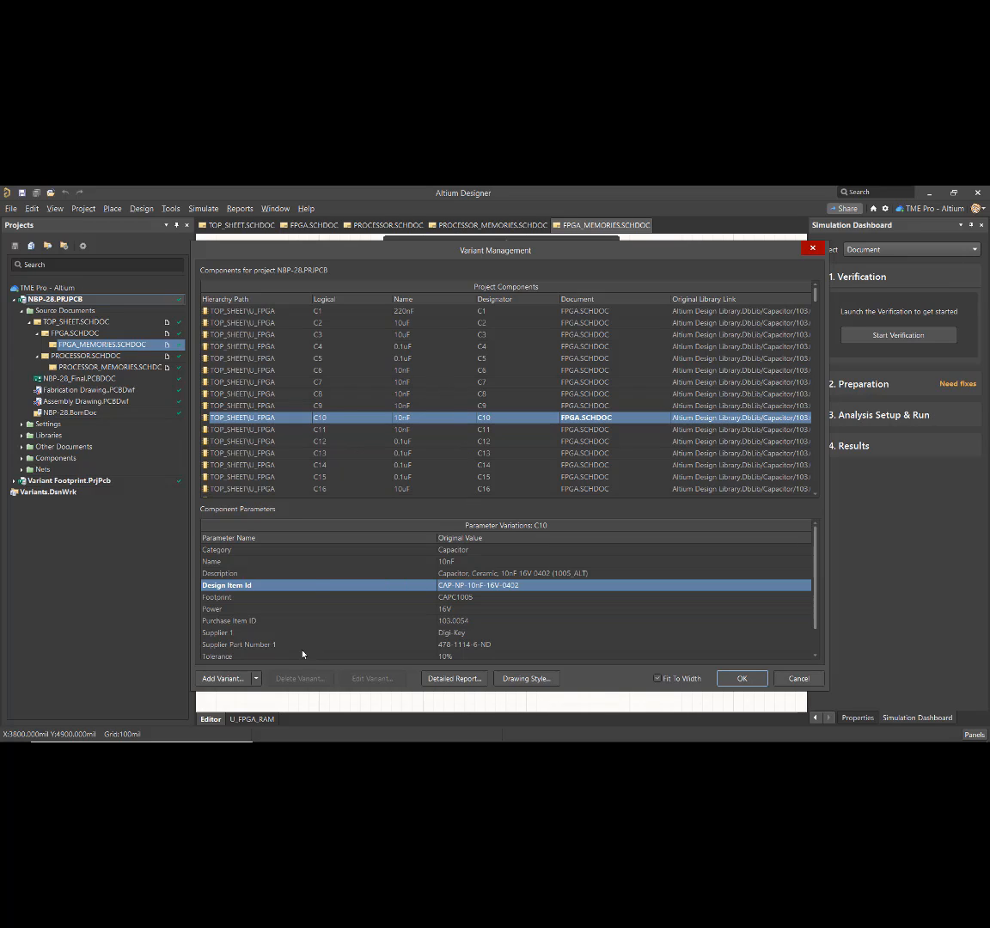
- Add a project variant described as NO FPGA RAM and allow variation of fabrication outputs
left_click(255, 679)
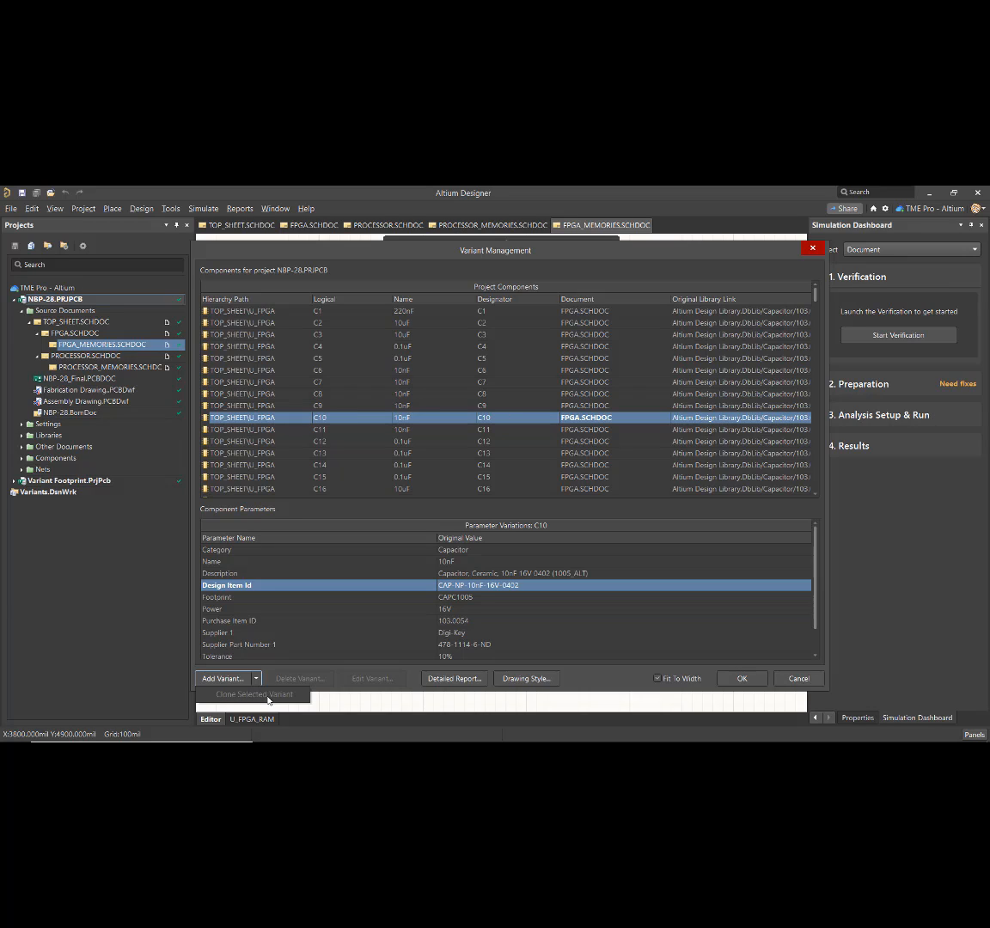
left_click(221, 679)
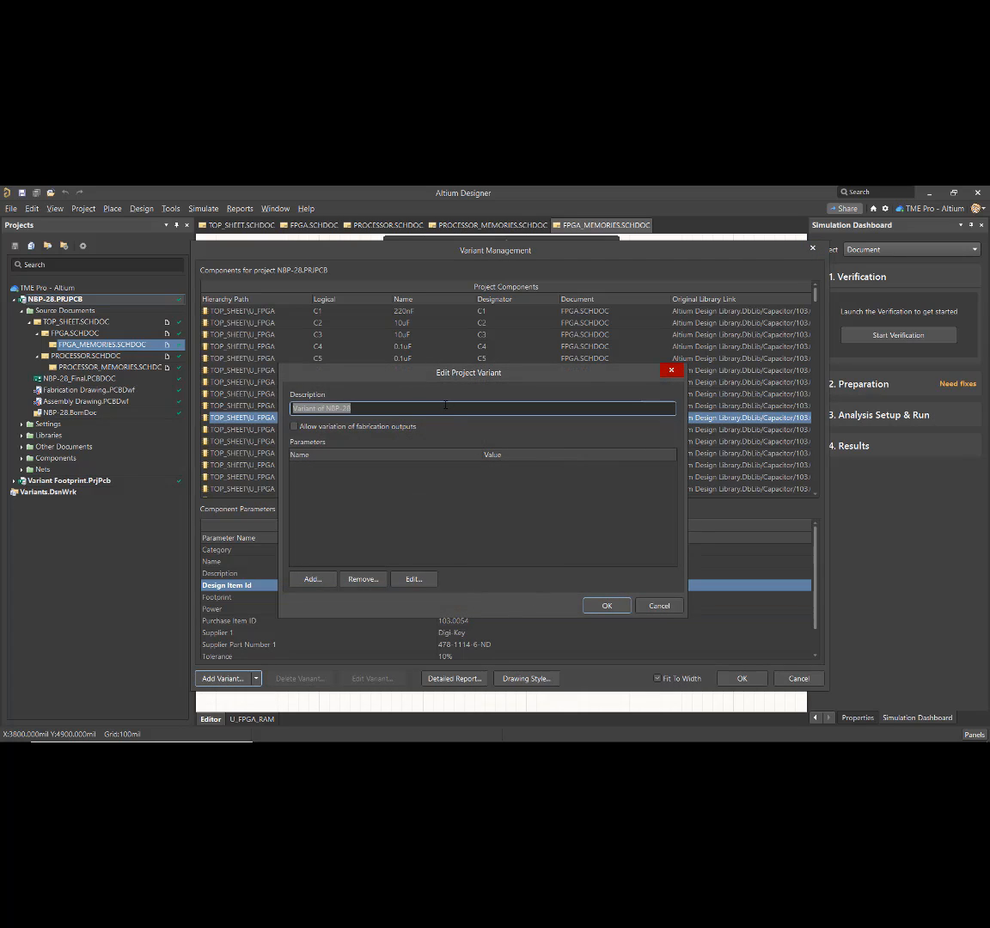
type("NO FPGA RAM")
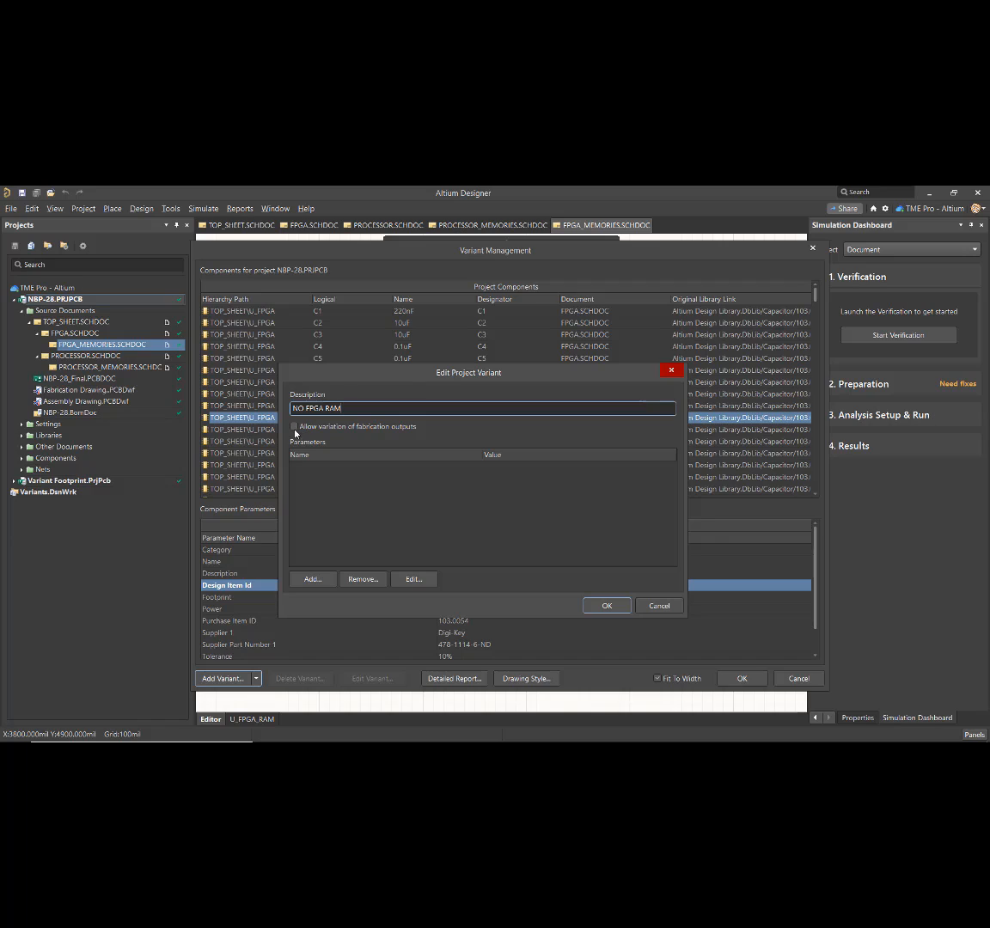
left_click(294, 426)
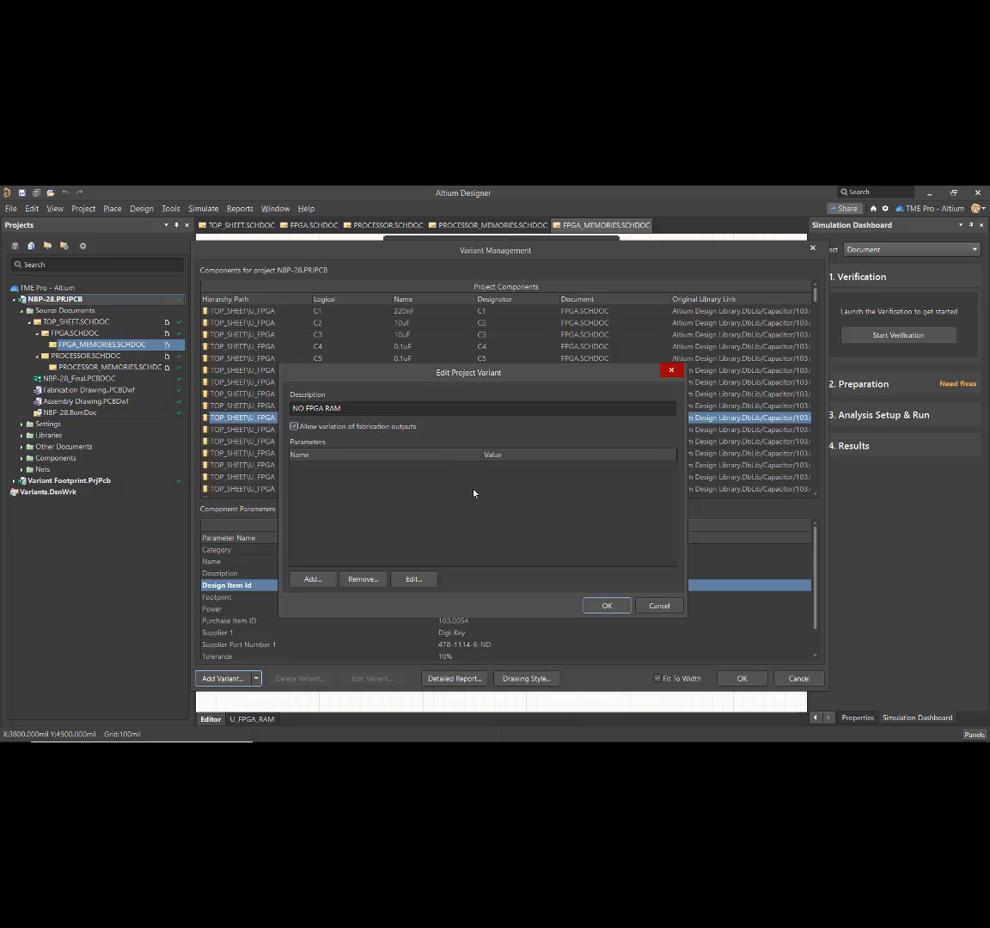
- Add a variant parameter named Title with the value NBP-28 NO FPGA RAM
left_click(313, 580)
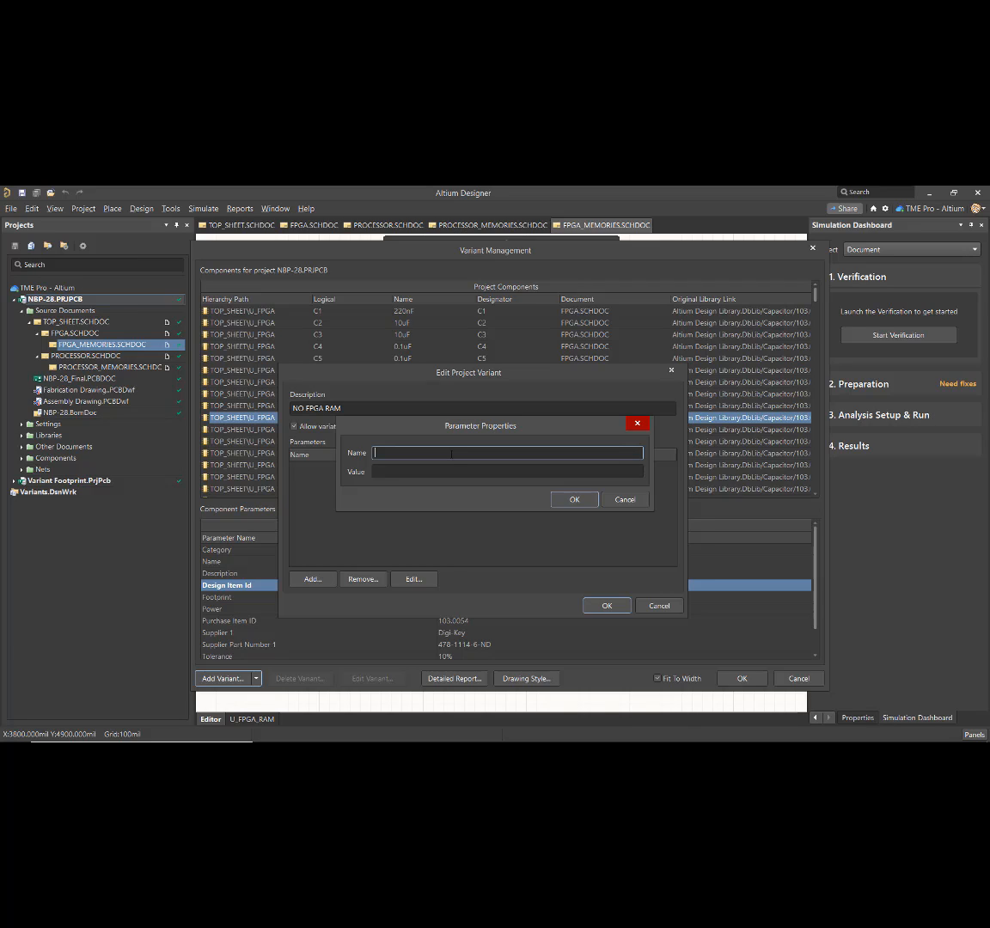
type("Title")
left_click(437, 472)
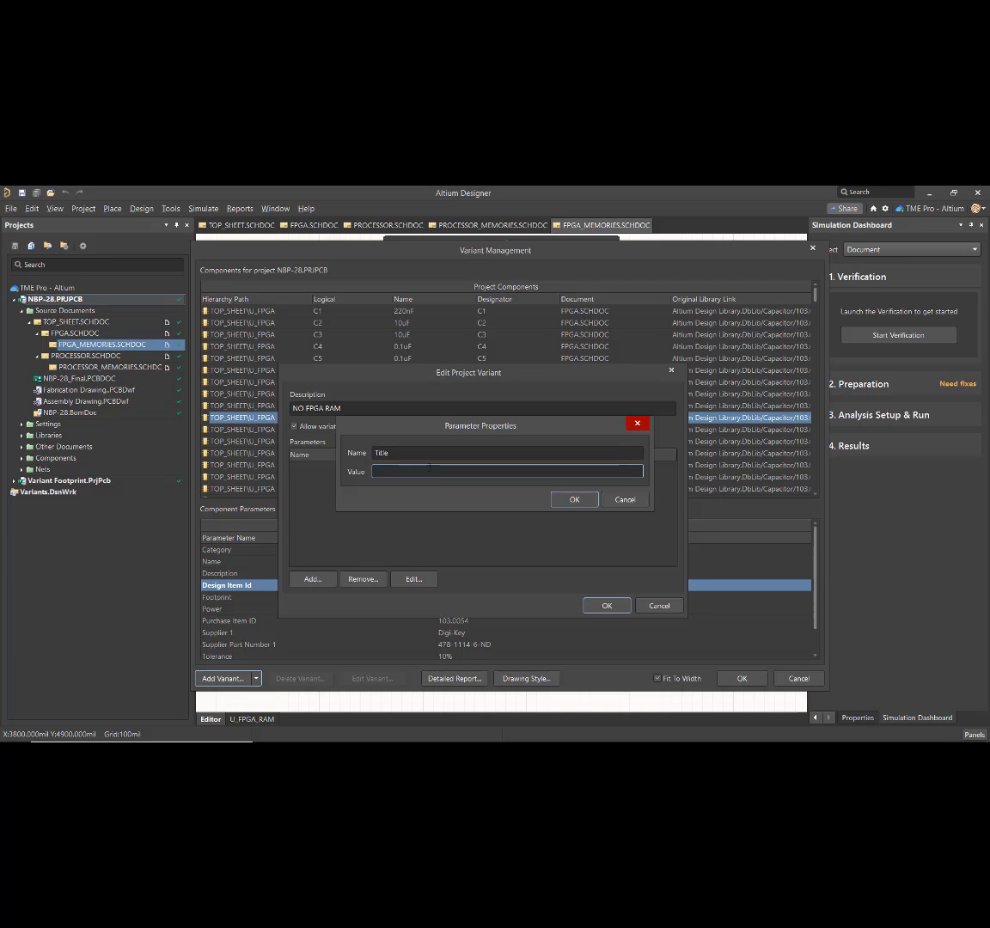
type("NBP-28 NO FPGA RAM")
left_click(575, 499)
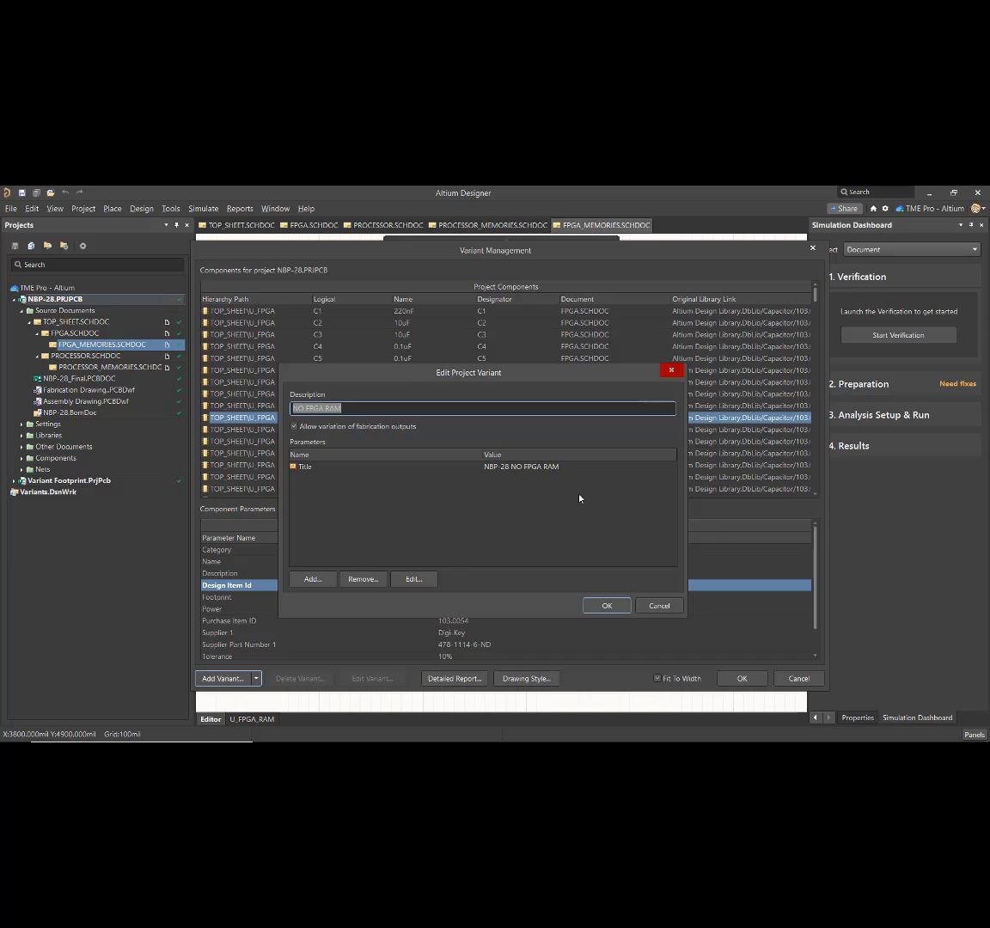
- Add a variant parameter PCB_TITLE_2 with the value NBP-28 NO FPGA RAM and accept the new variant
left_click(313, 579)
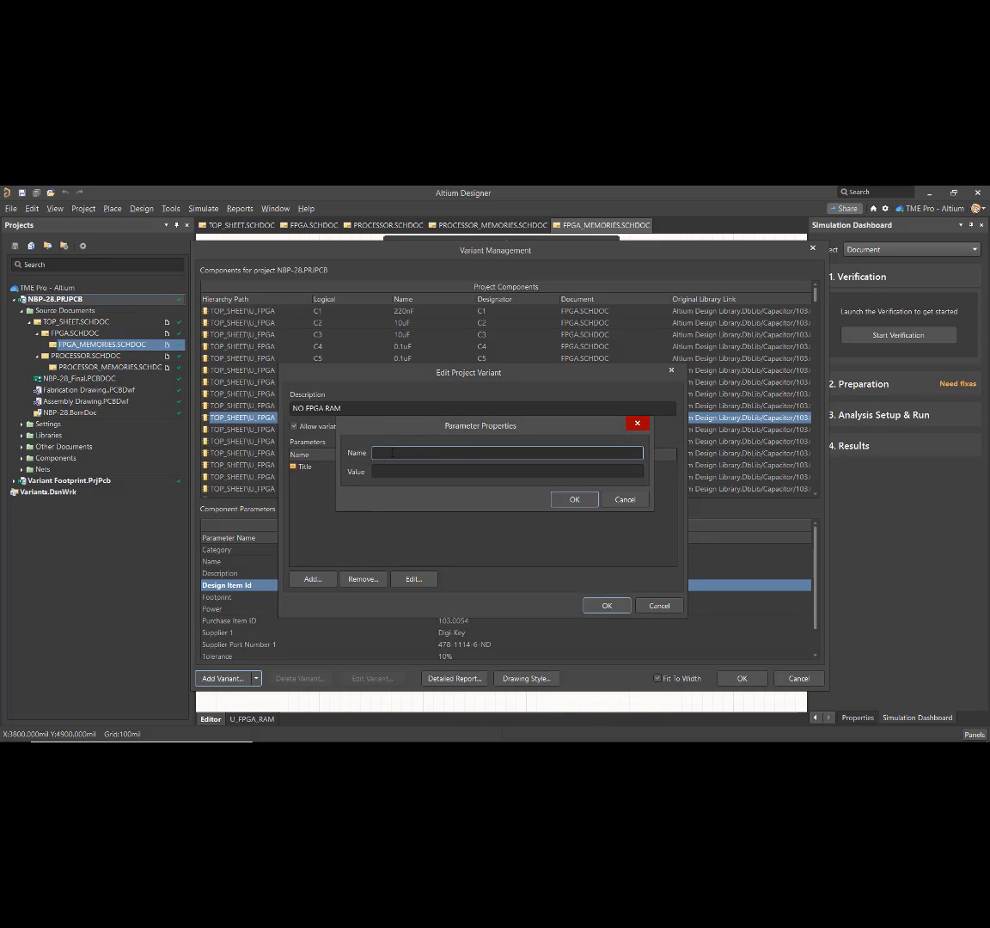
right_click(392, 452)
left_click(417, 506)
left_click(393, 472)
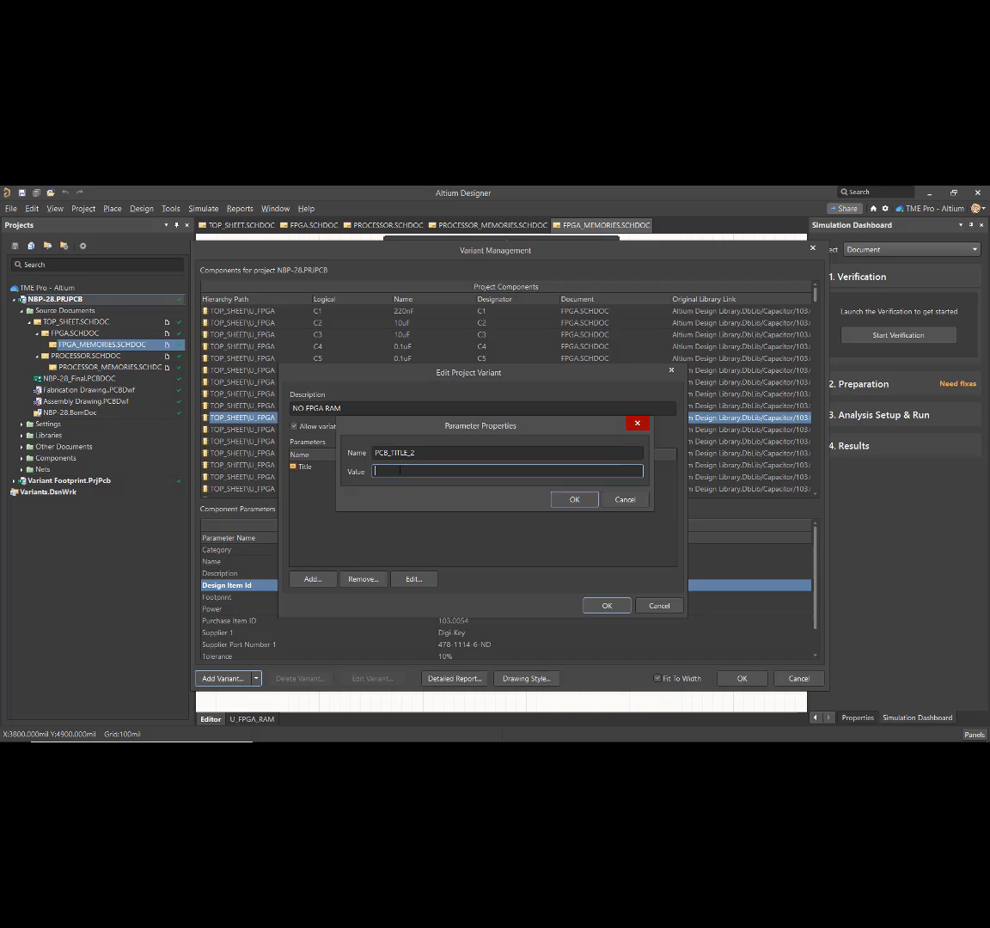
type("NBP-28 NO FPGA RAM")
left_click(573, 500)
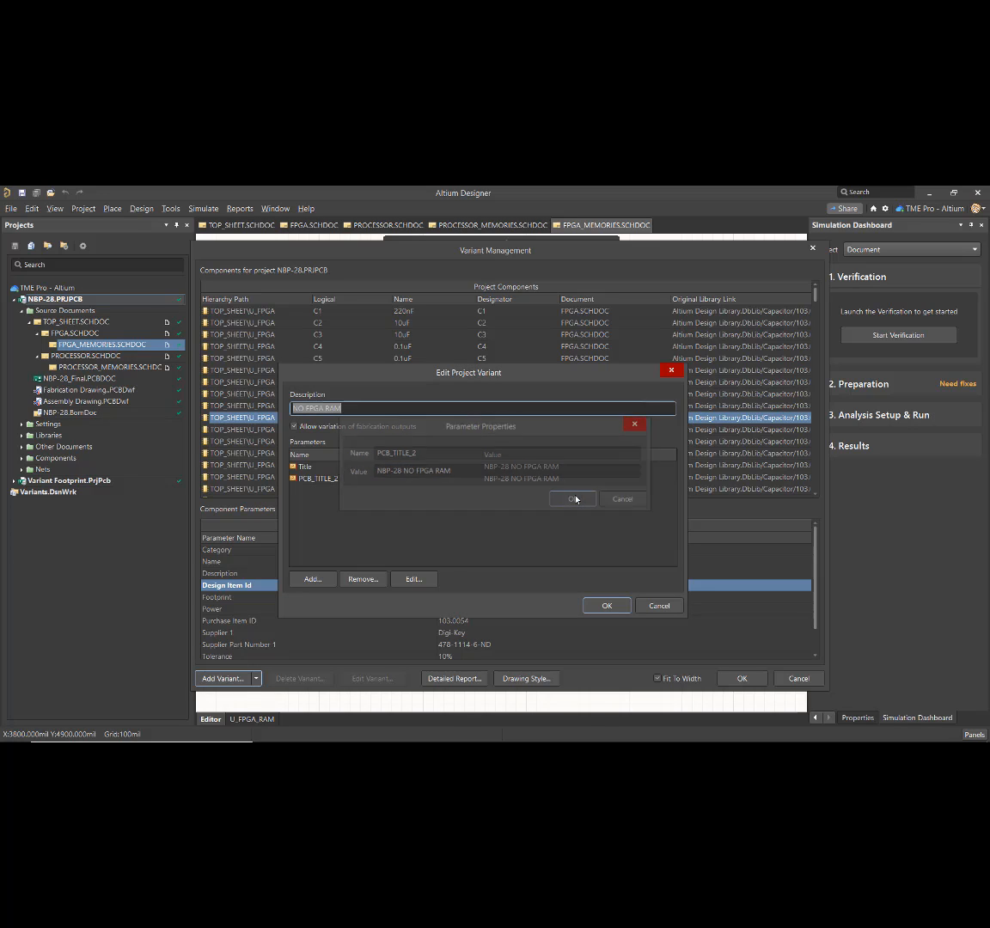
left_click(608, 605)
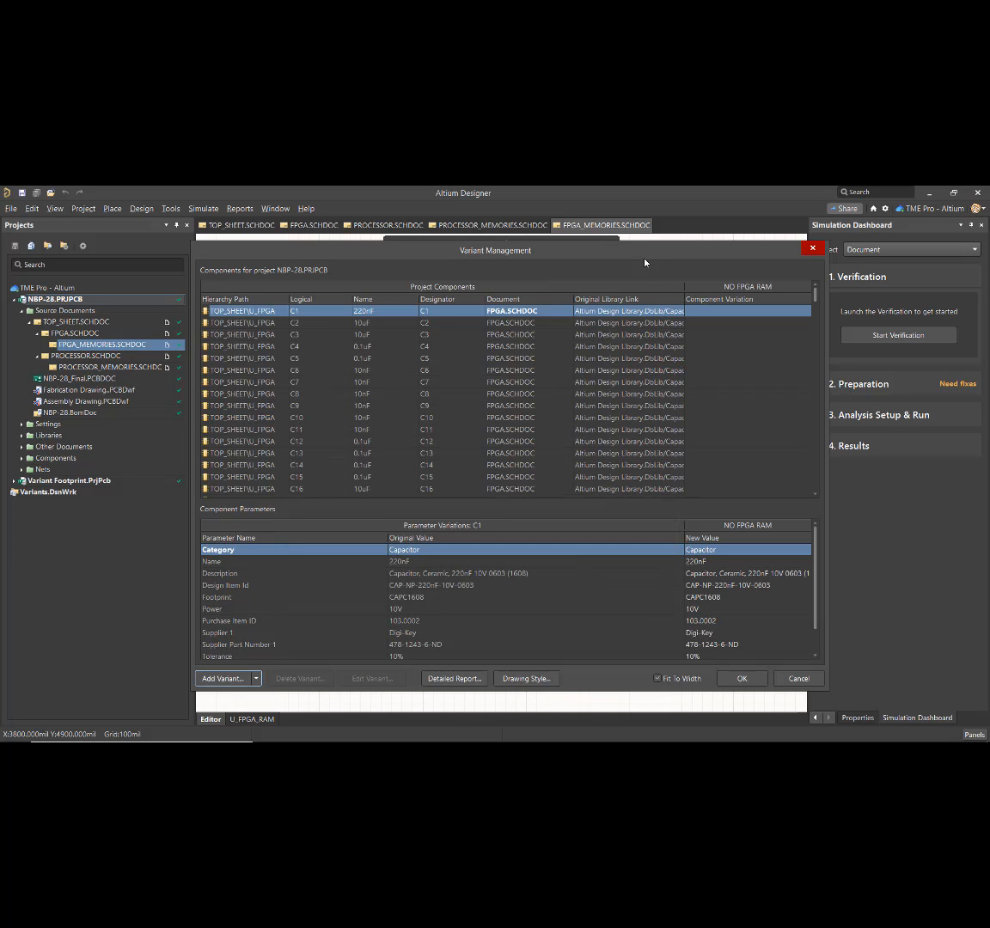
- Set the FPGA memory sheet capacitors C49 through C58 as Not Fitted in the NO FPGA RAM variant
left_click_drag(654, 254, 631, 523)
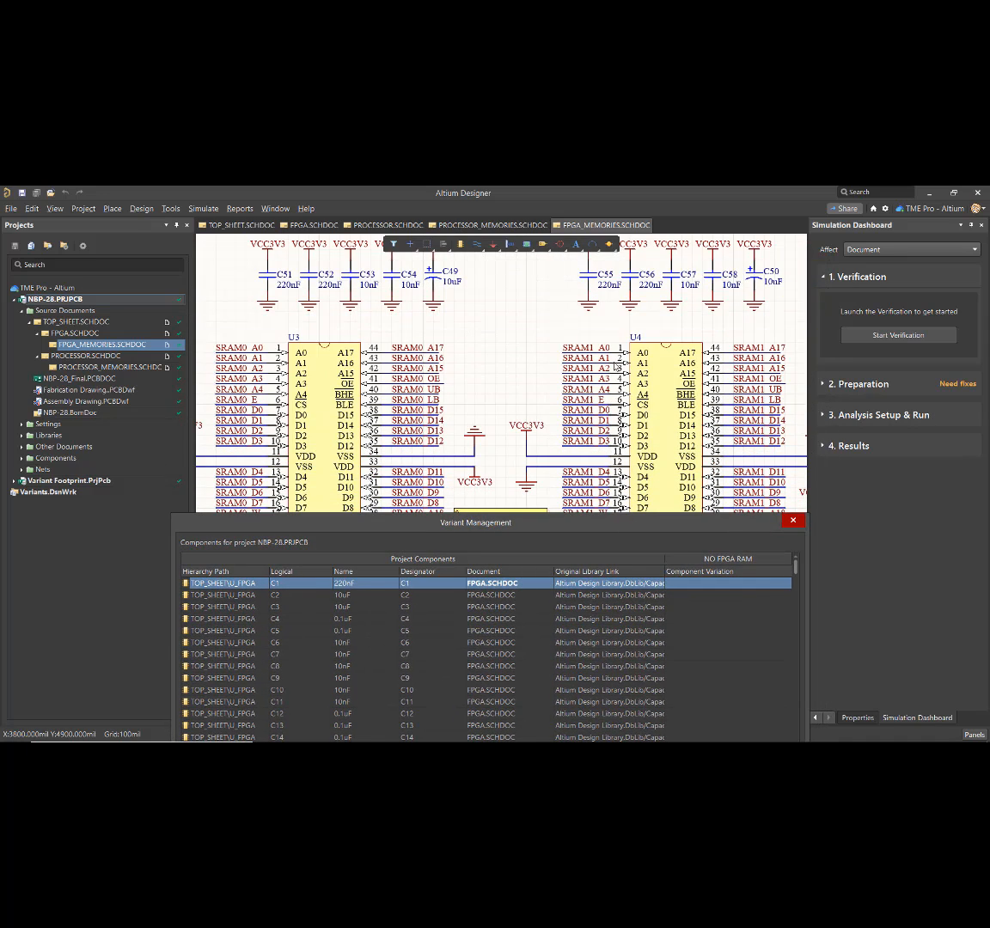
left_click_drag(580, 523, 595, 347)
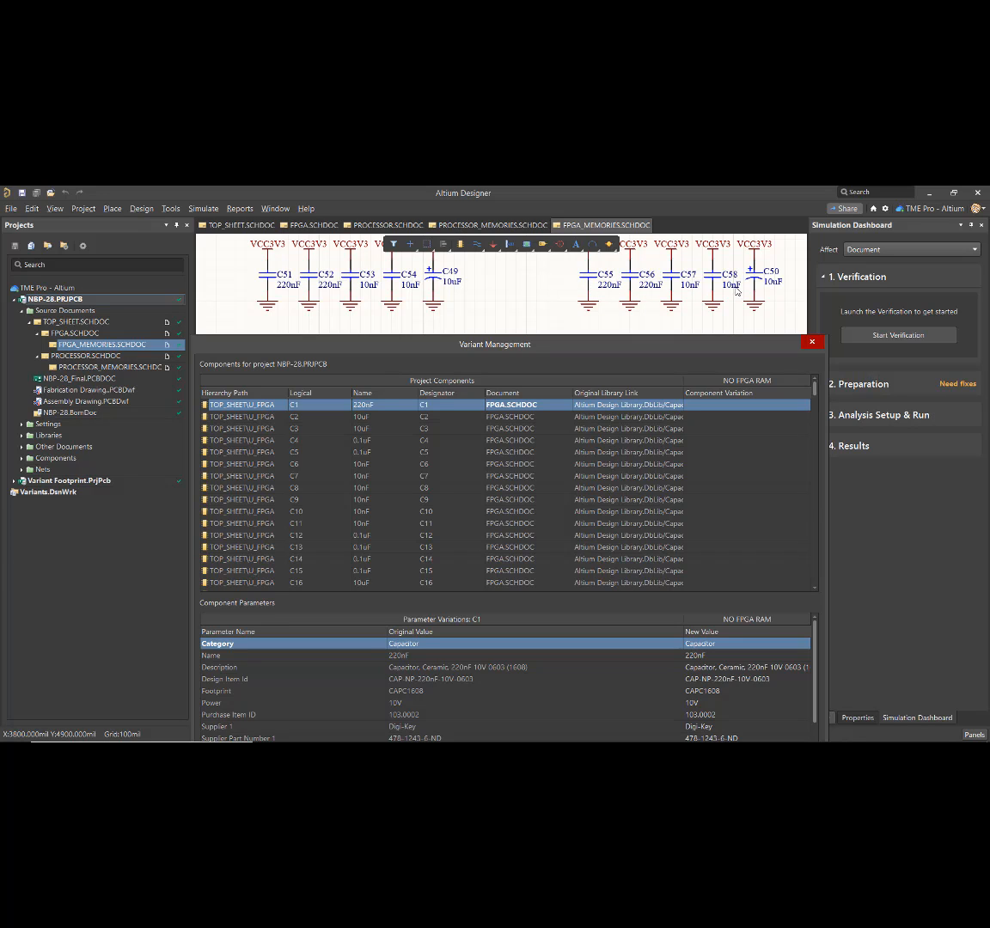
left_click_drag(667, 345, 672, 294)
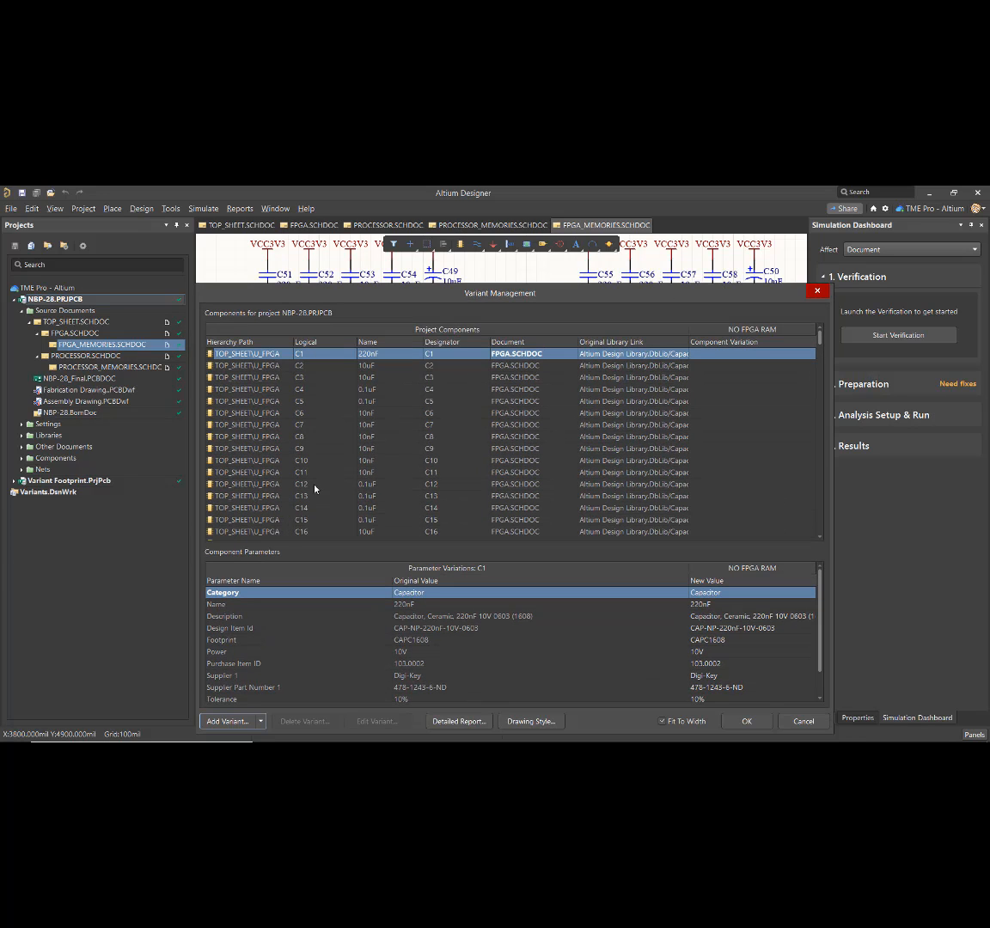
left_click(305, 497)
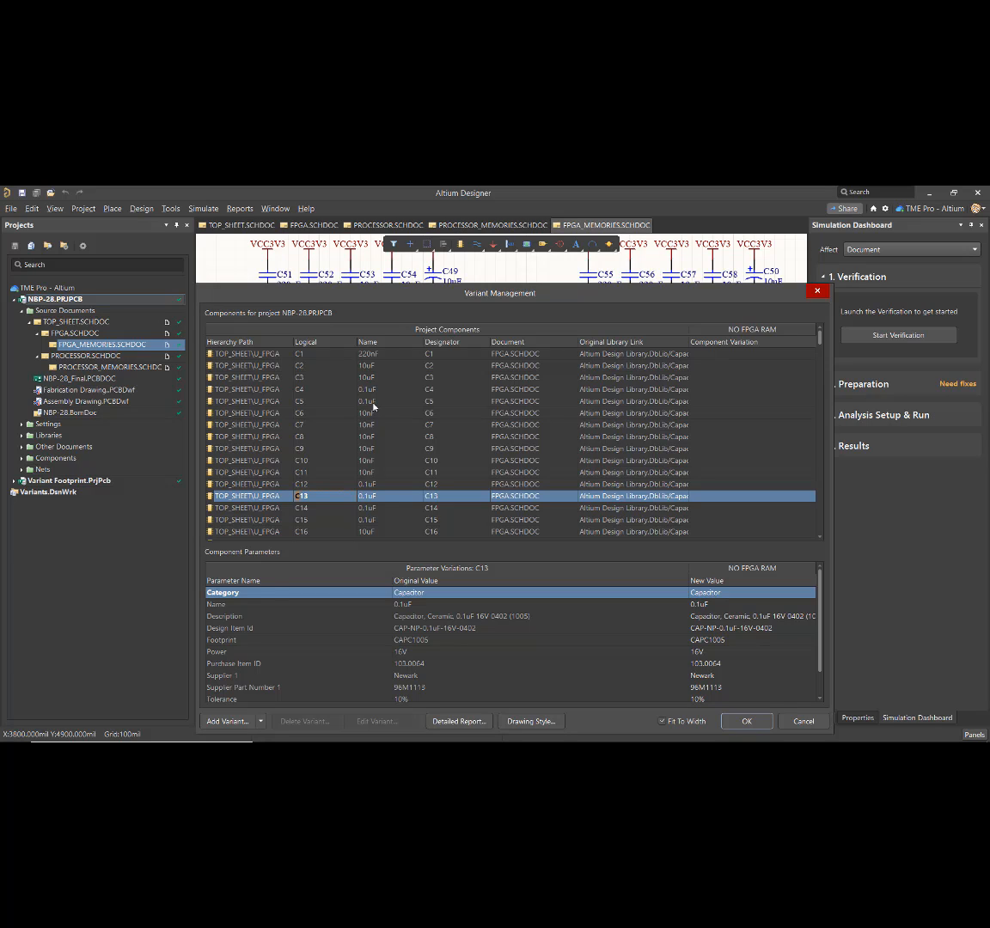
type("49")
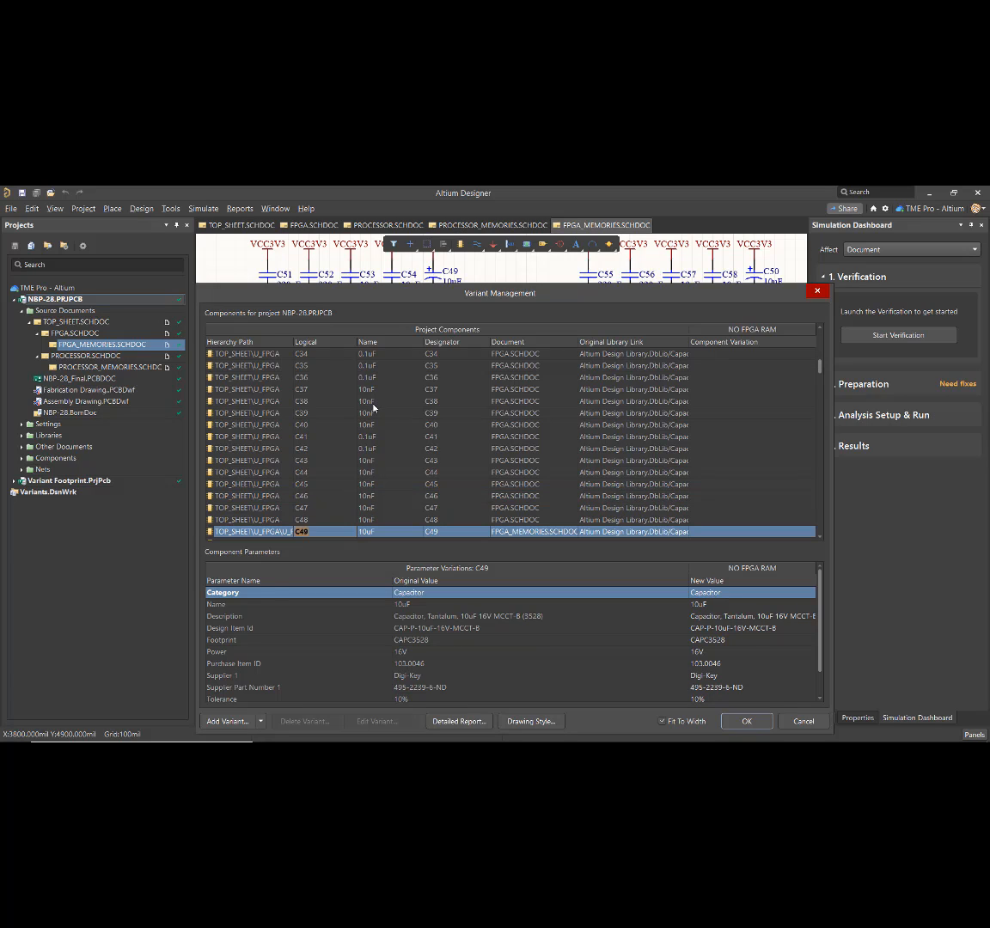
scroll(393, 422, "down", 2)
scroll(345, 465, "down", 2)
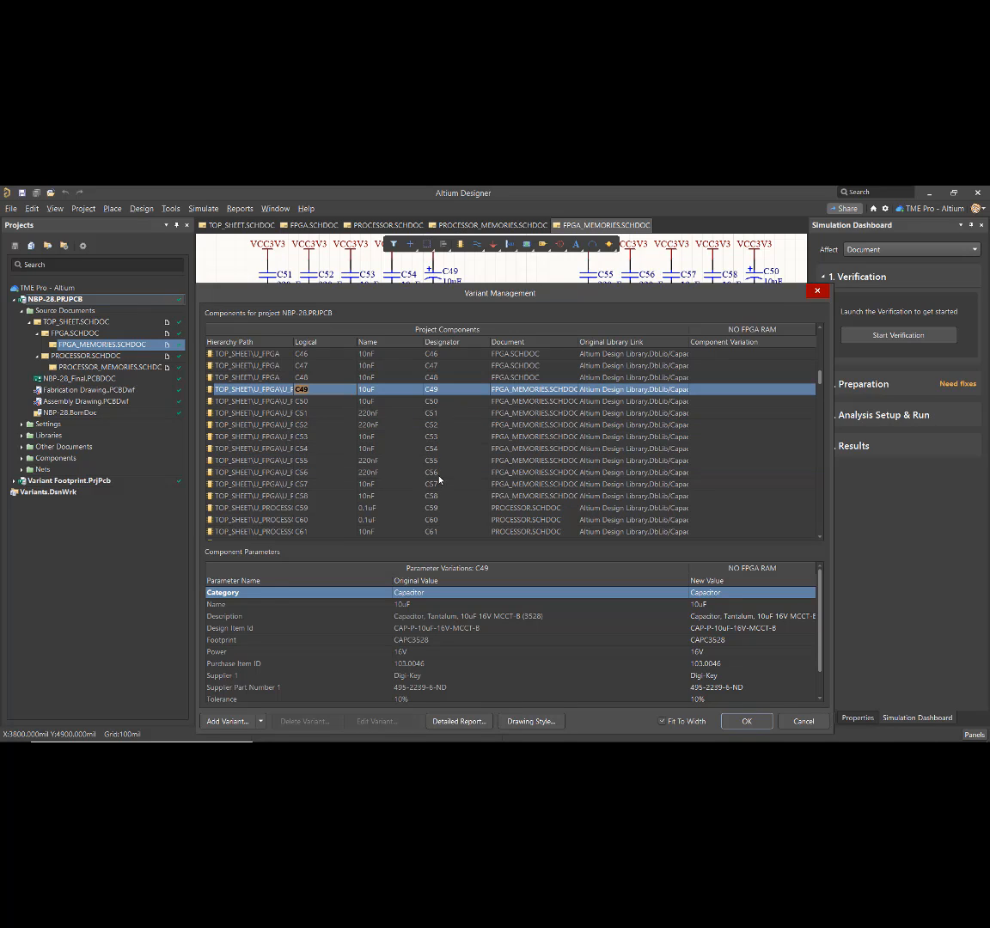
left_click(320, 498, "shift")
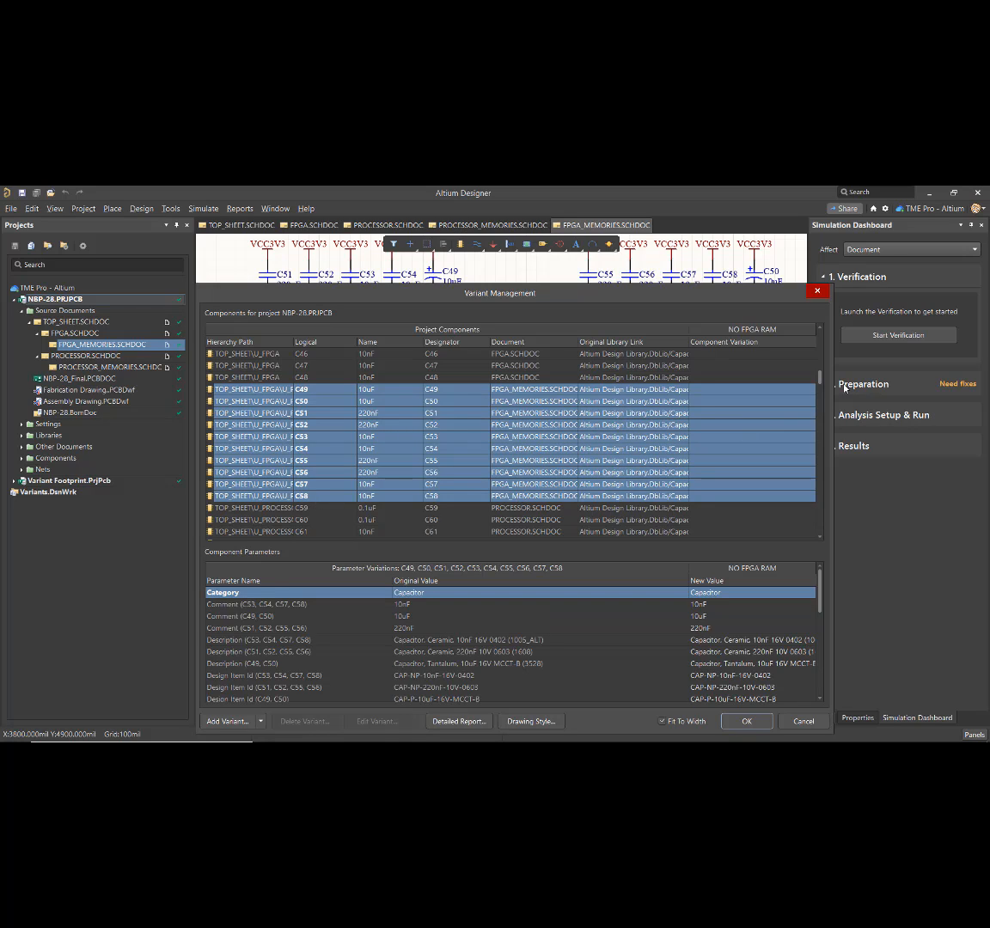
right_click(816, 404)
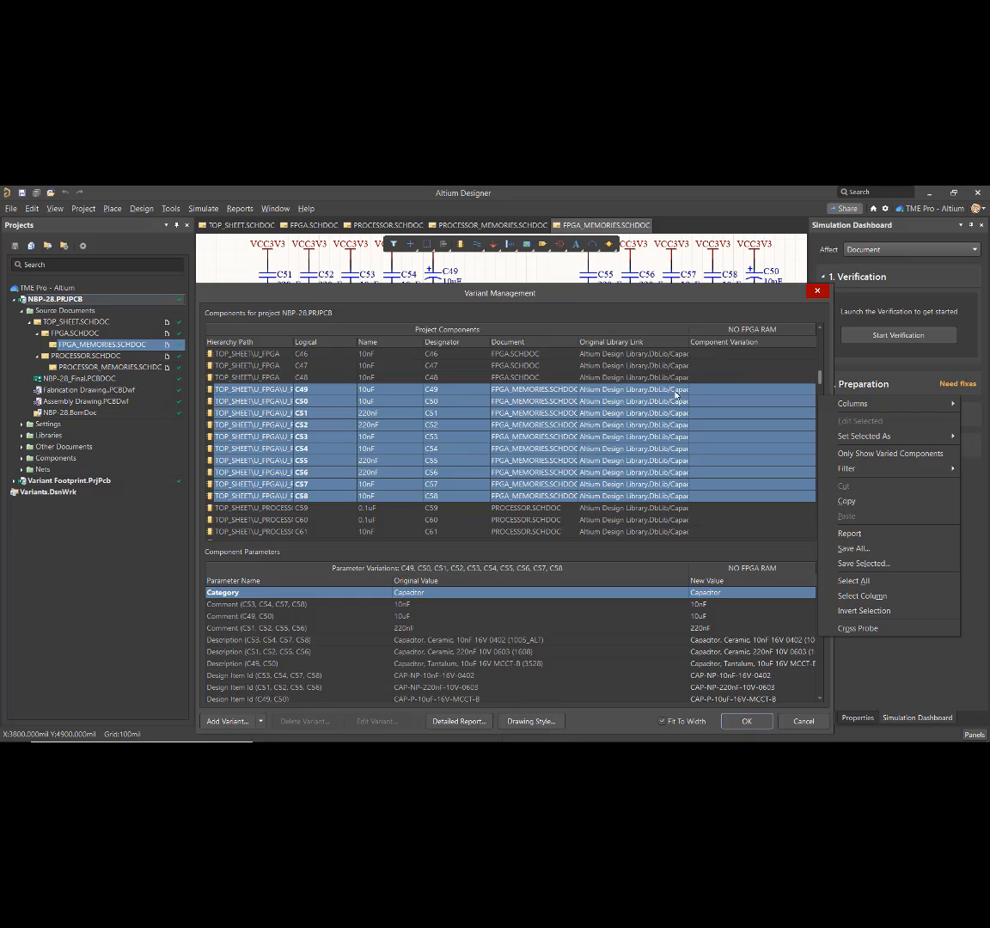
left_click(714, 389)
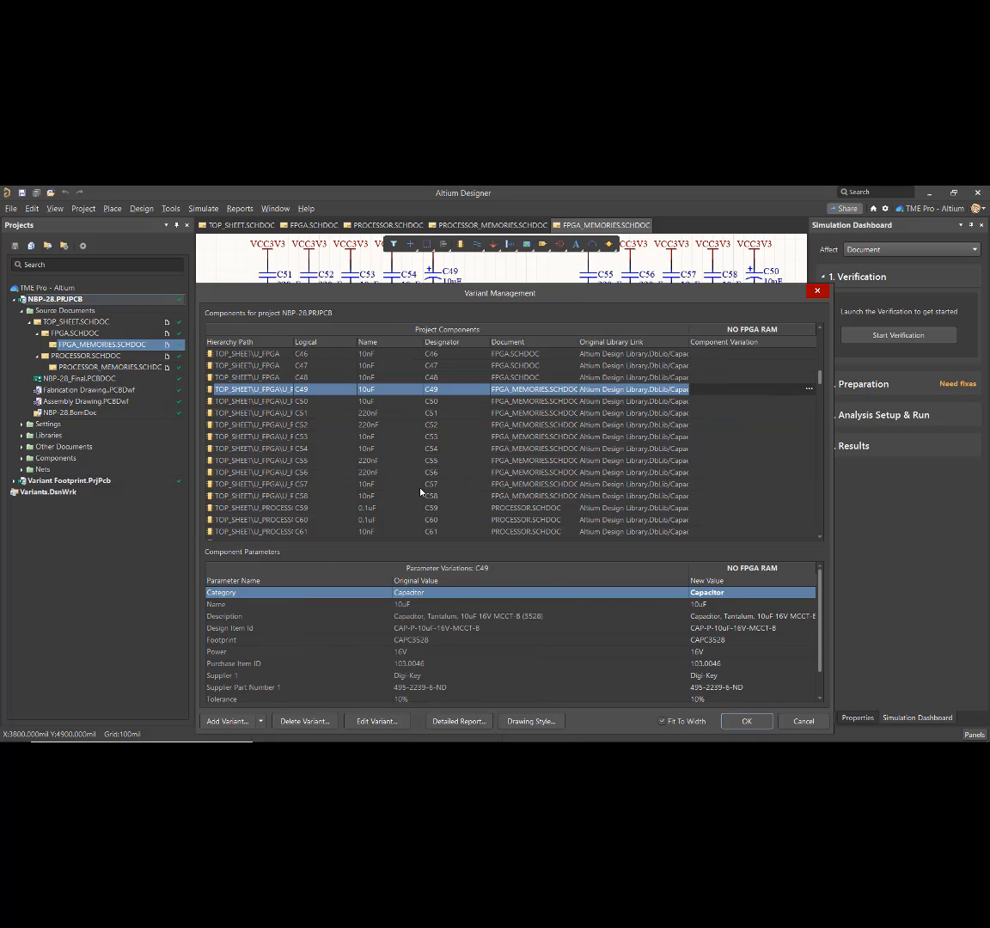
left_click(304, 499, "shift")
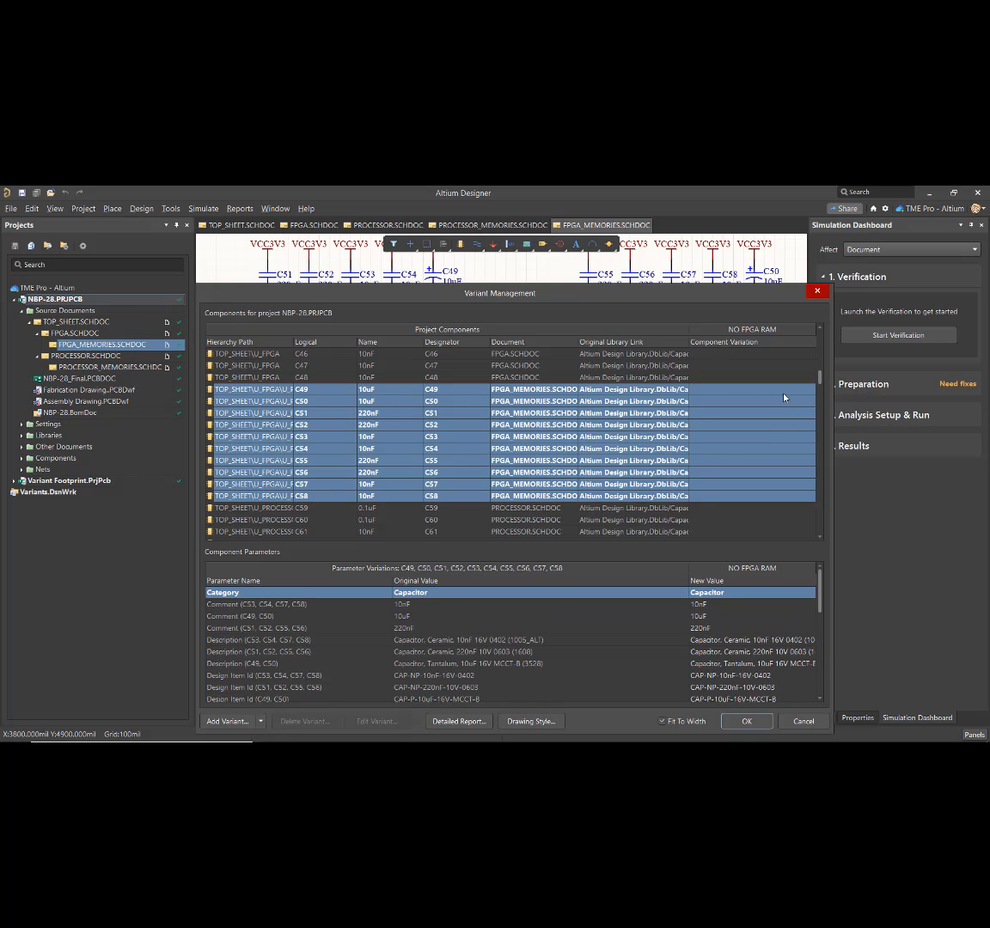
right_click(751, 395)
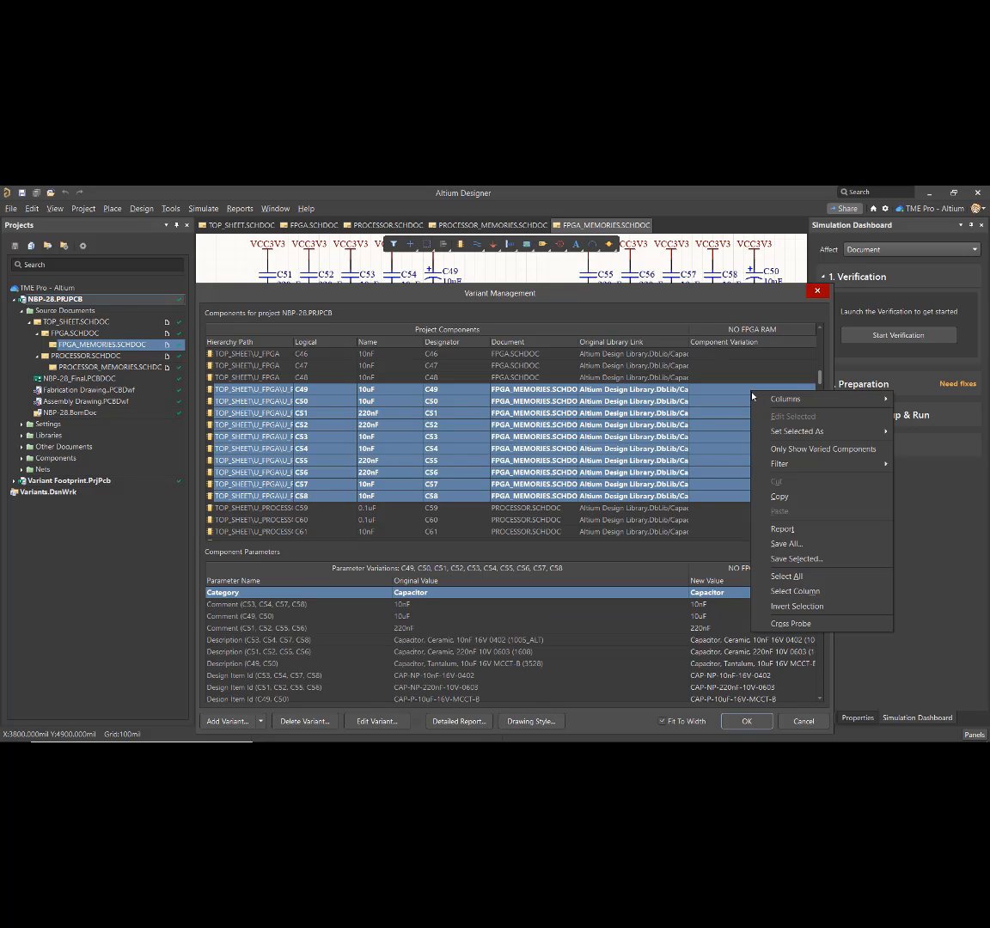
mouse_move(784, 400)
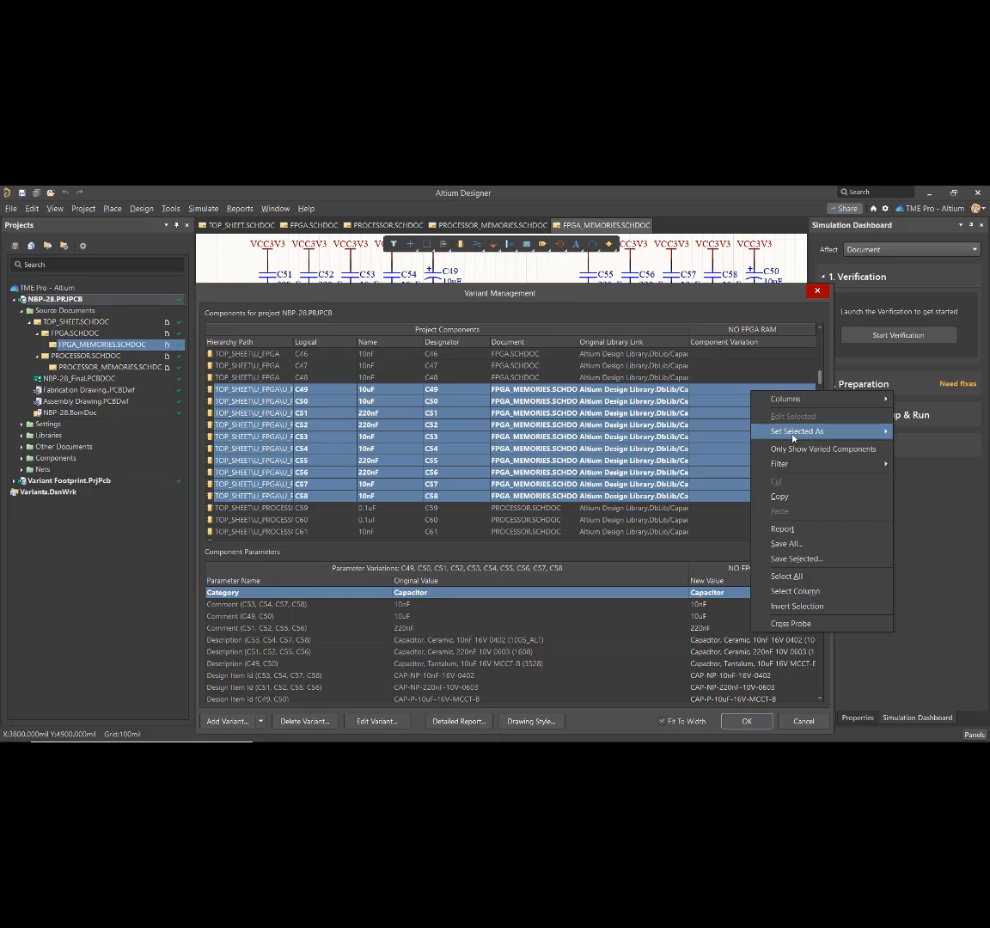
mouse_move(868, 431)
left_click(930, 446)
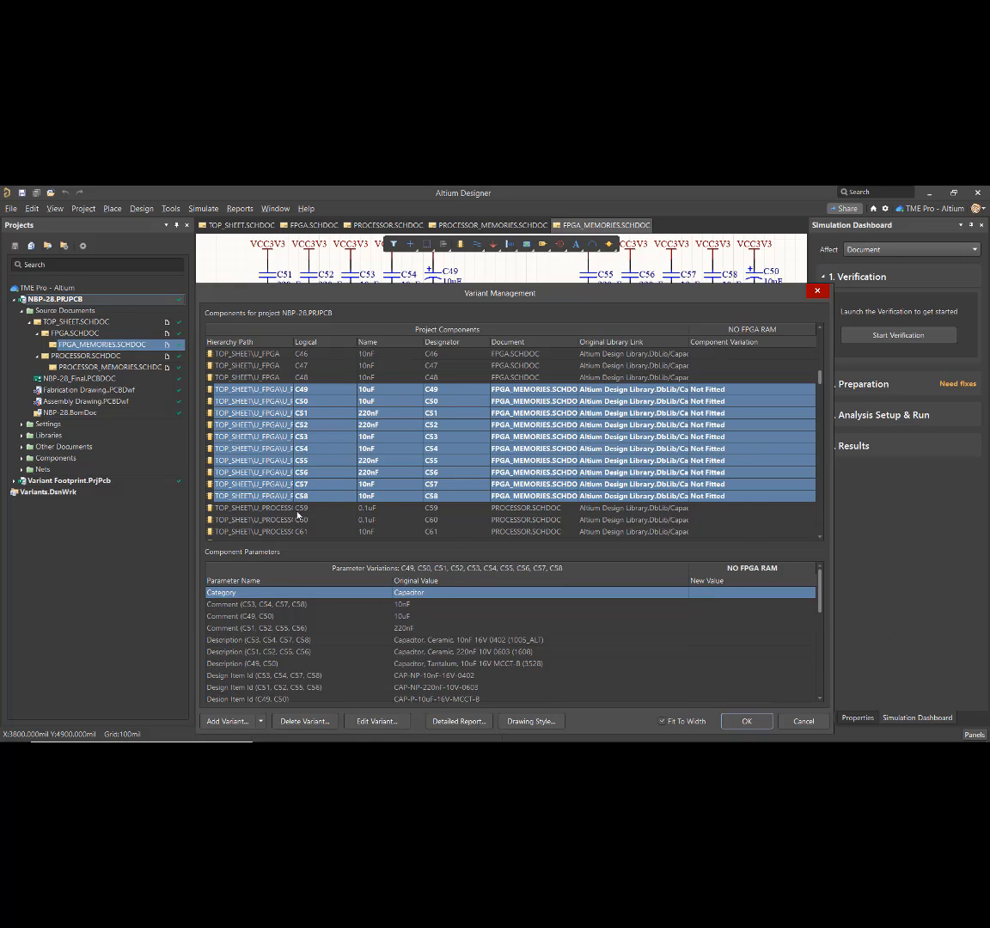
- Find the SRAM component U3 in the component list and set its variation to Not Fitted for NO FPGA RAM
left_click(729, 523)
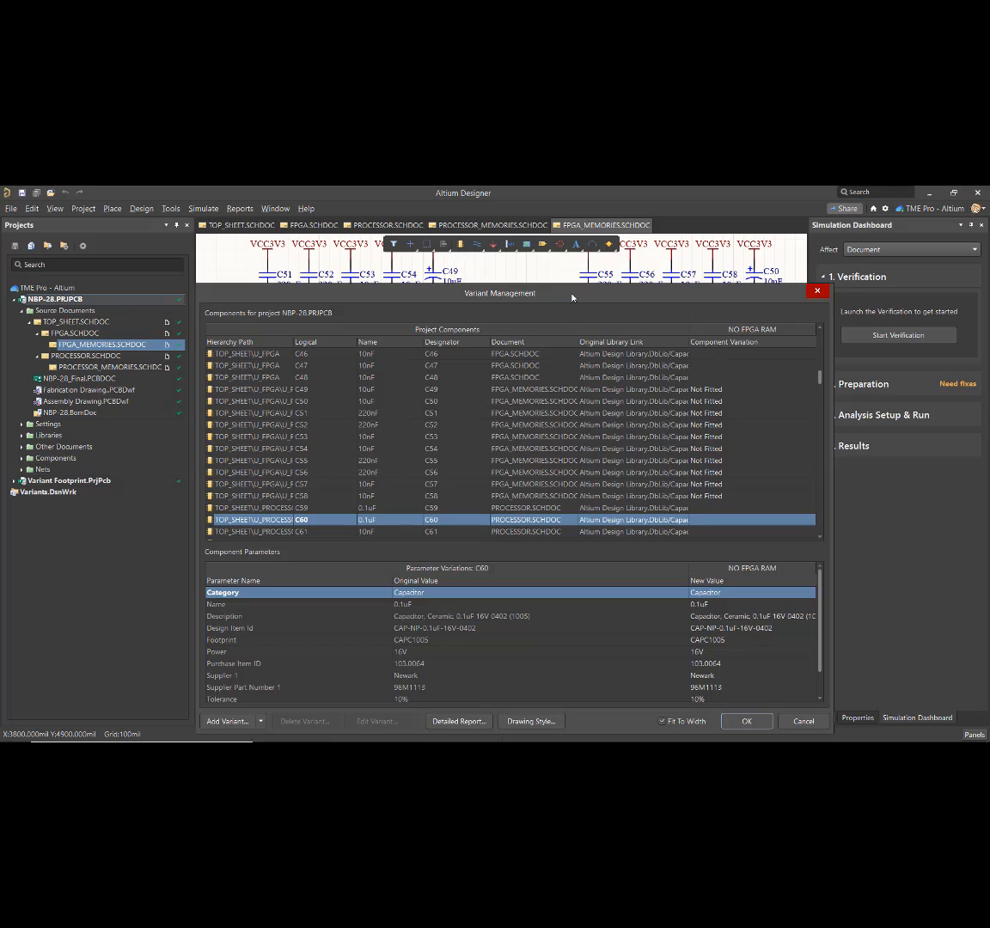
left_click_drag(572, 294, 552, 306)
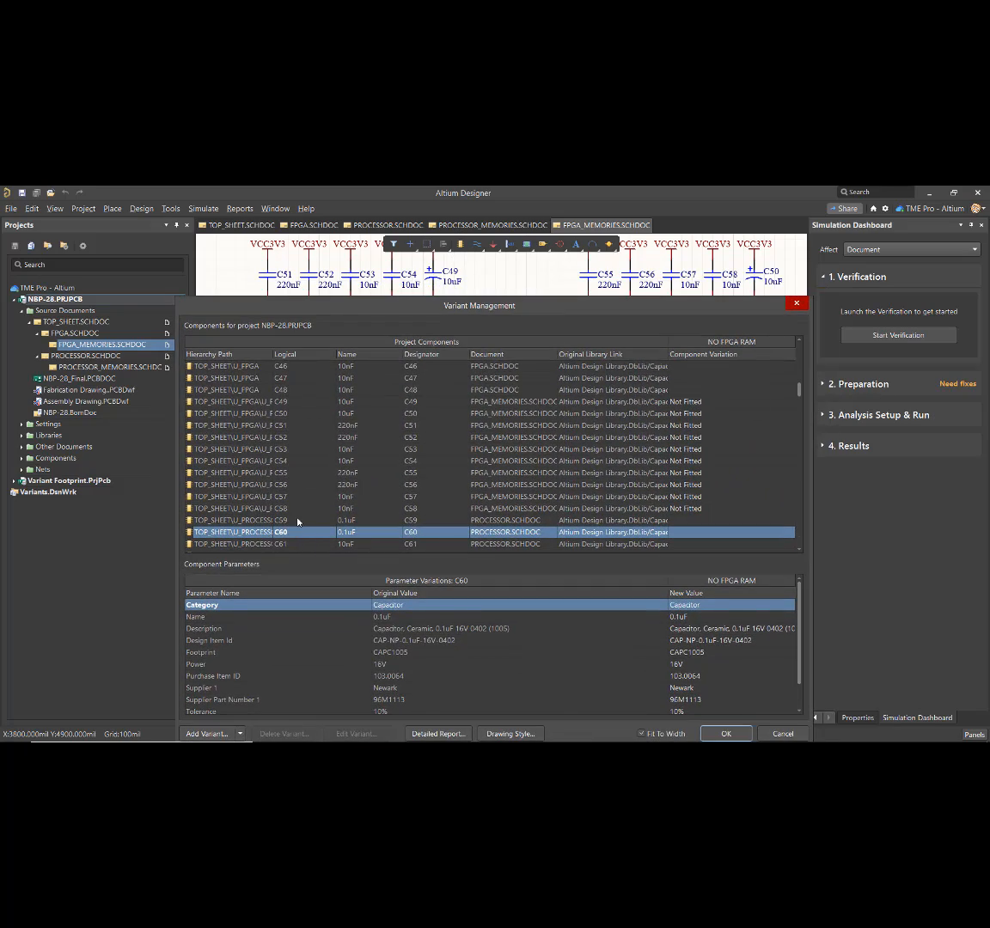
key("End")
type("3")
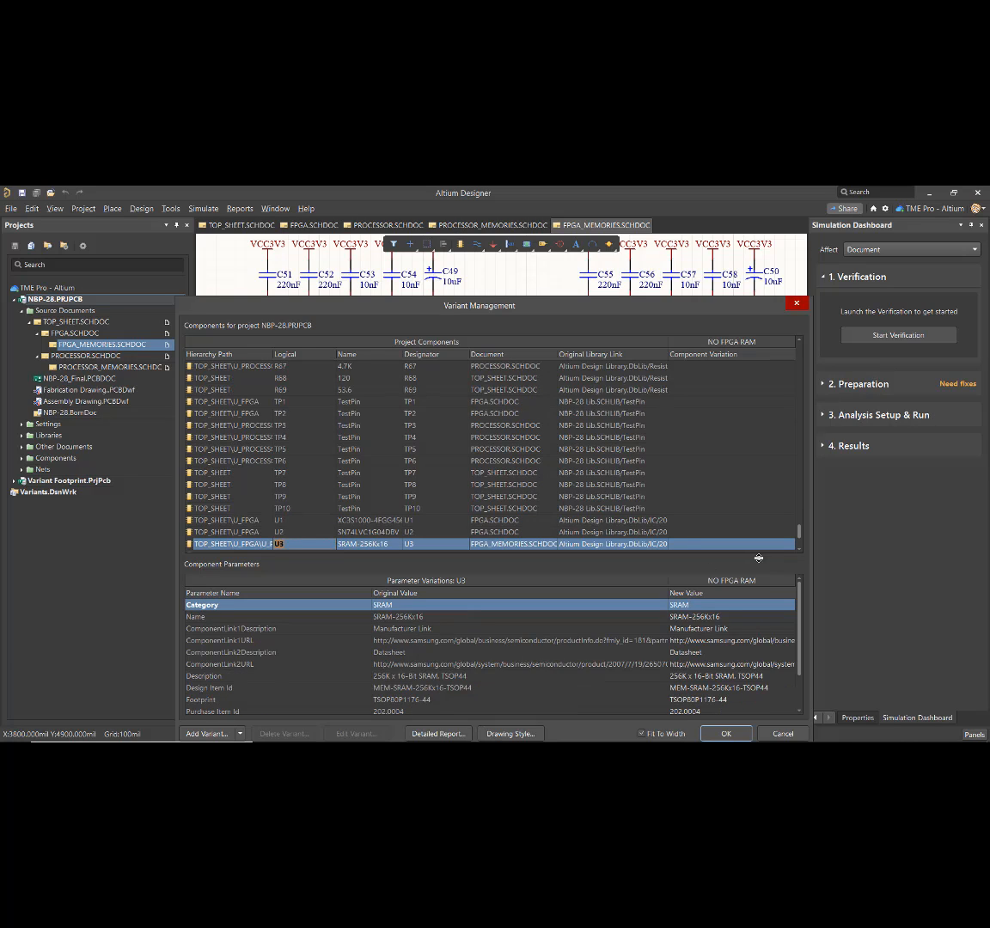
left_click_drag(780, 550, 778, 554)
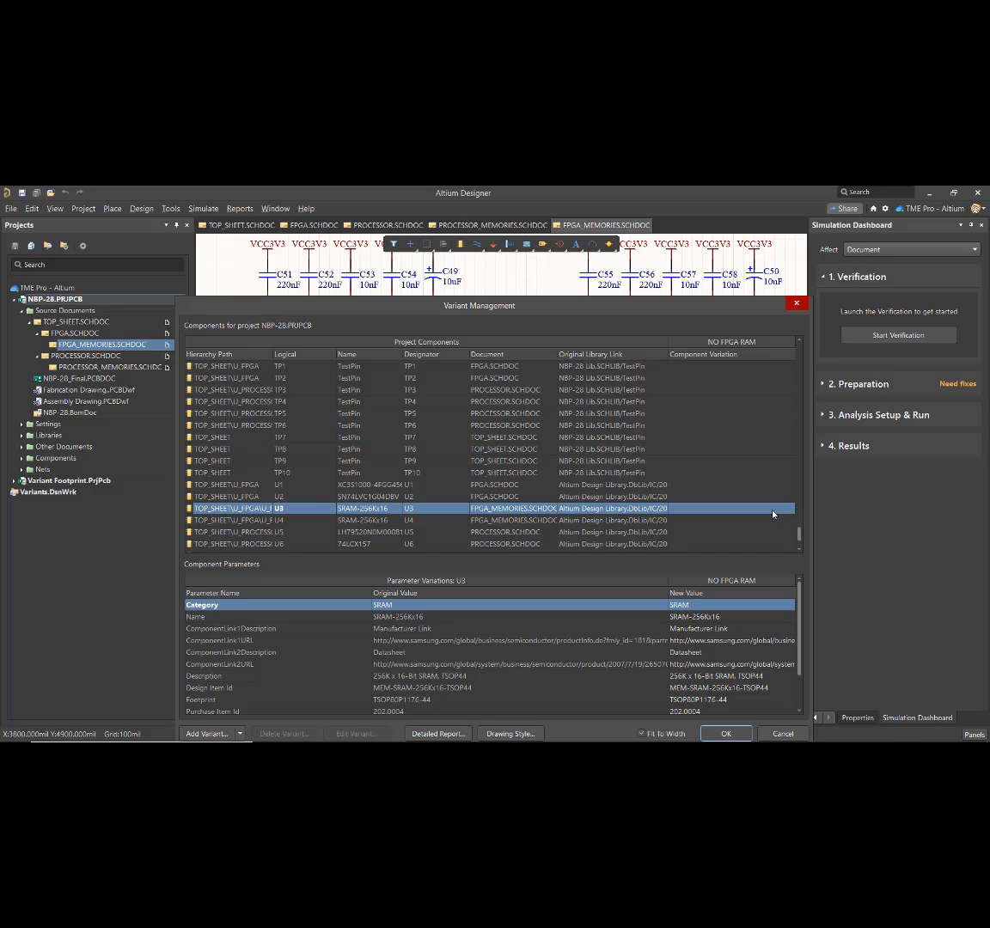
left_click(790, 511)
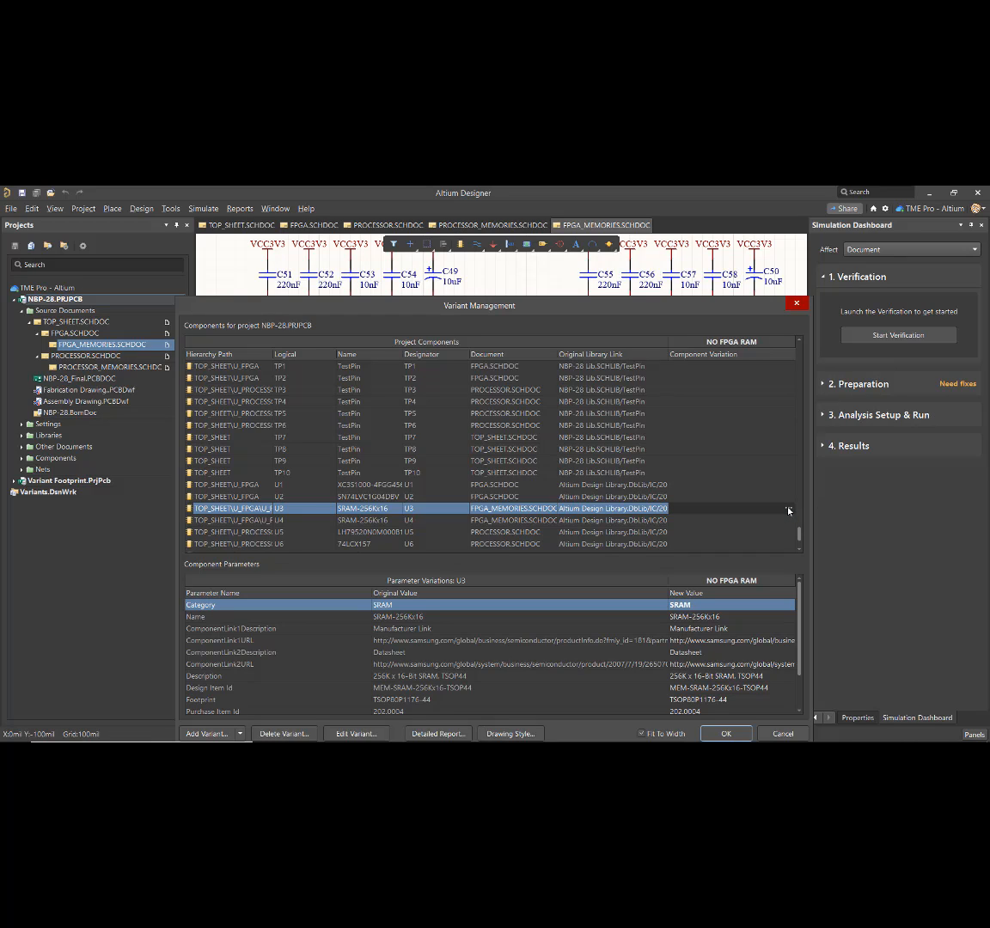
left_click(788, 509)
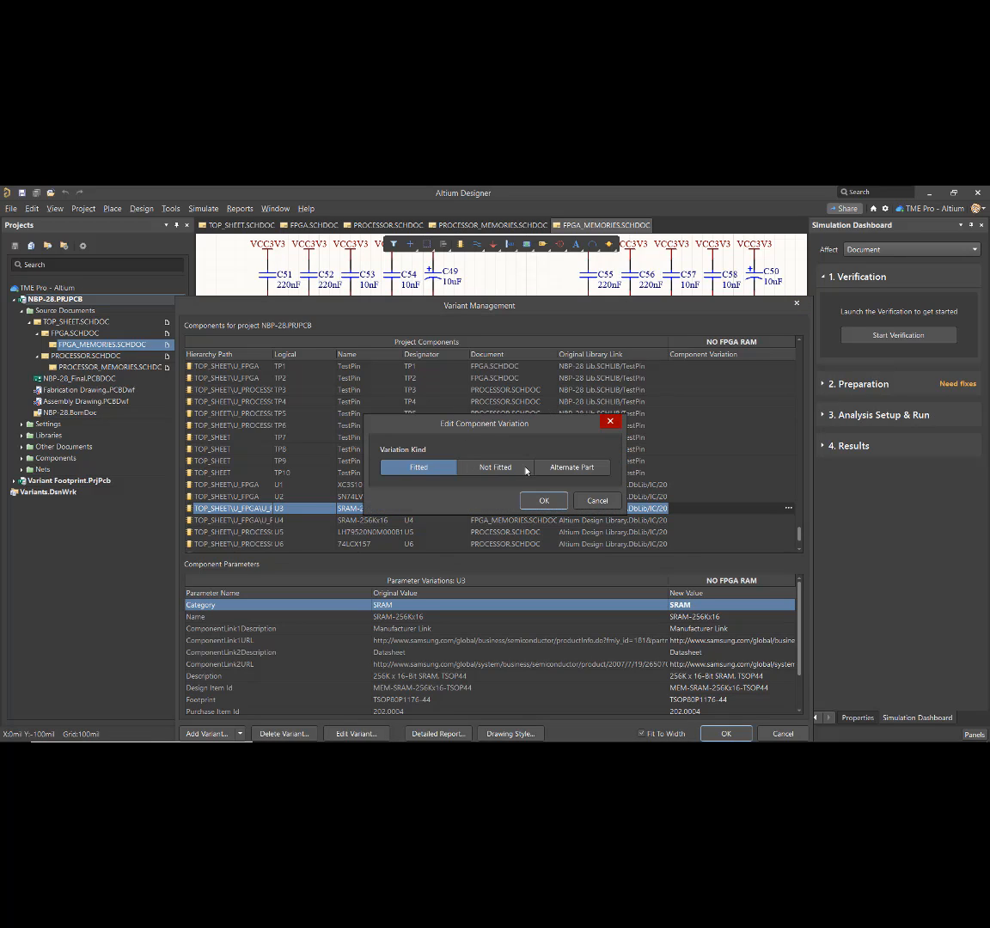
left_click(496, 469)
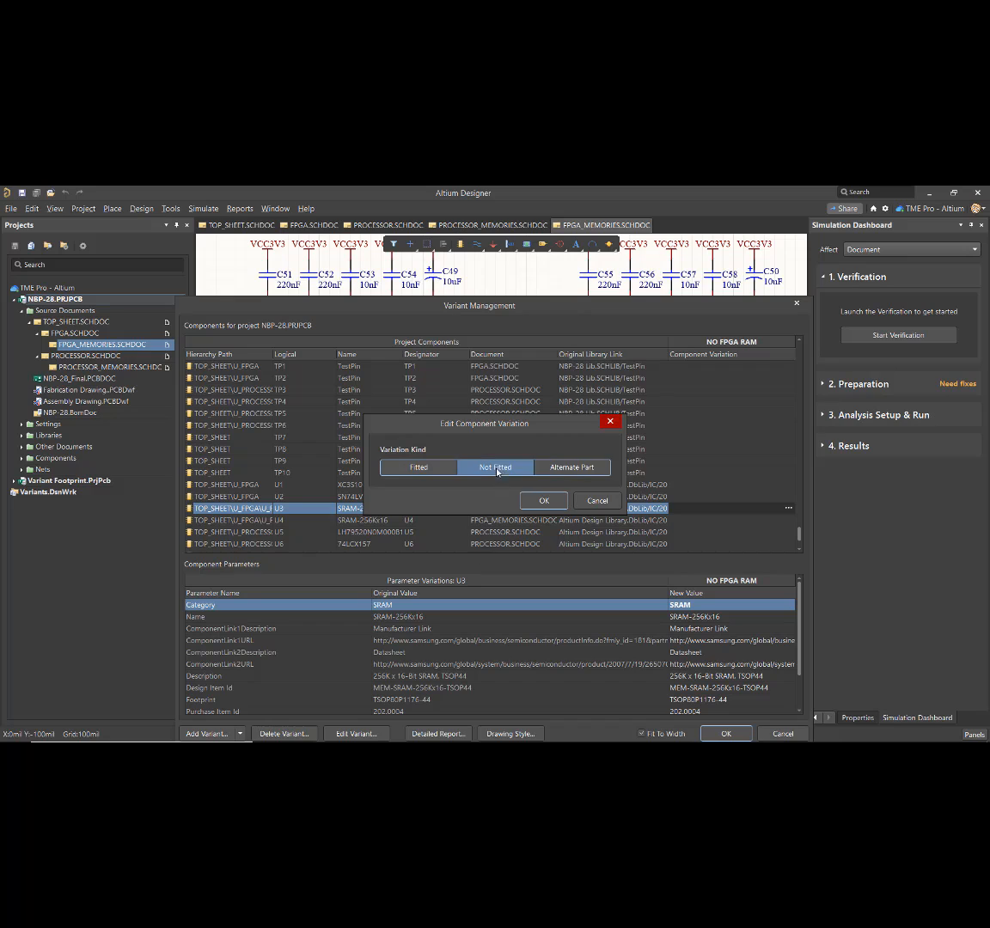
left_click(544, 500)
- Set the variation of the SRAM component U4 to Not Fitted for the NO FPGA RAM variant
left_click(749, 521)
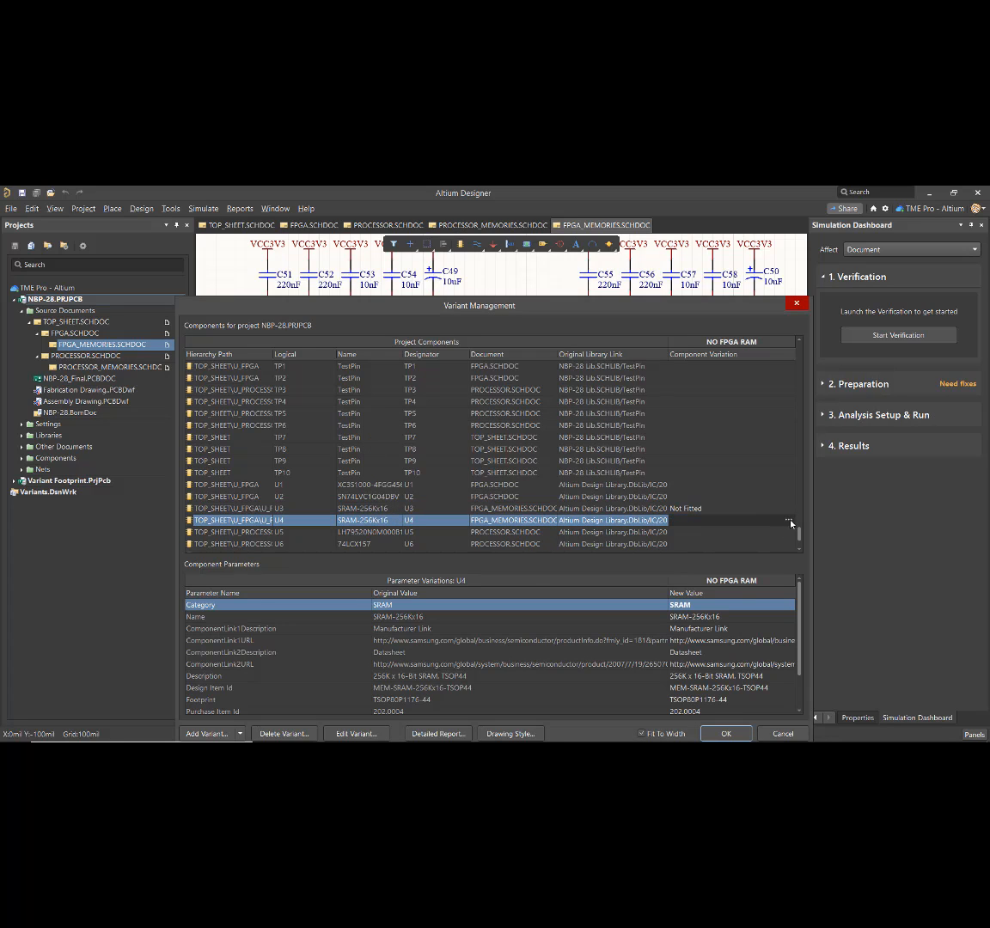
left_click(788, 520)
left_click(495, 467)
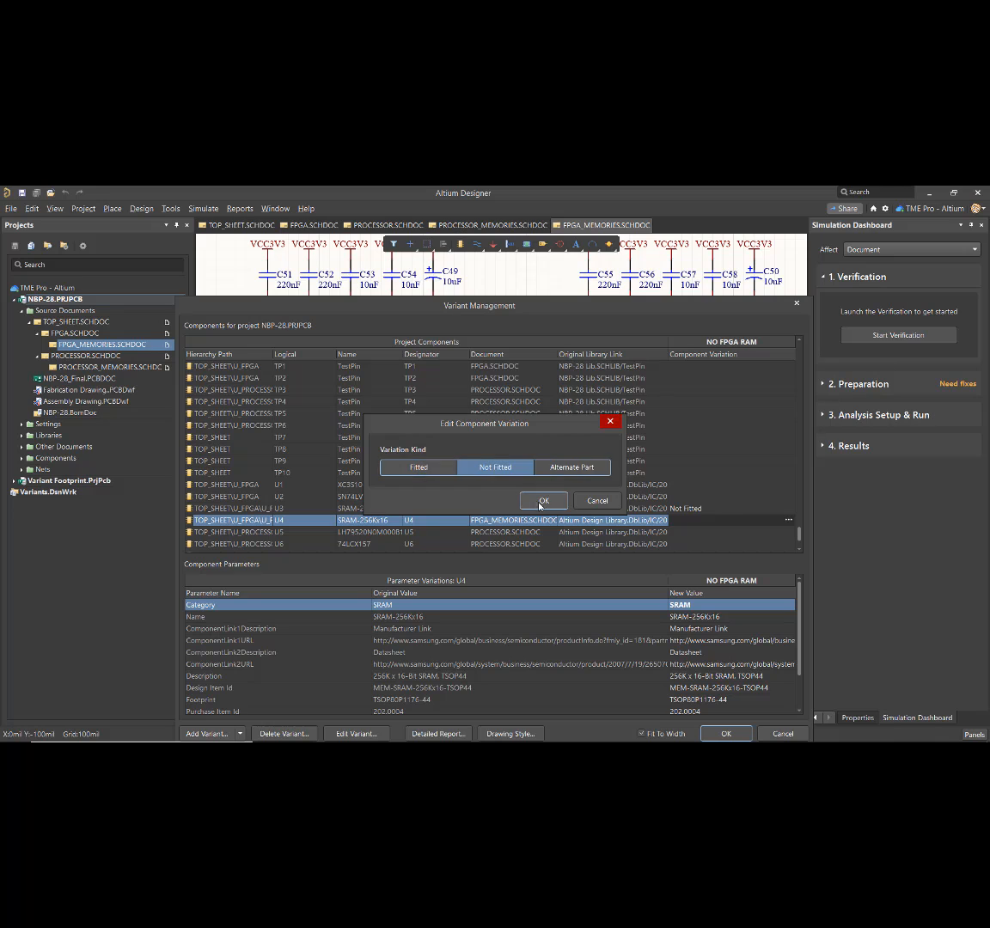
left_click(544, 500)
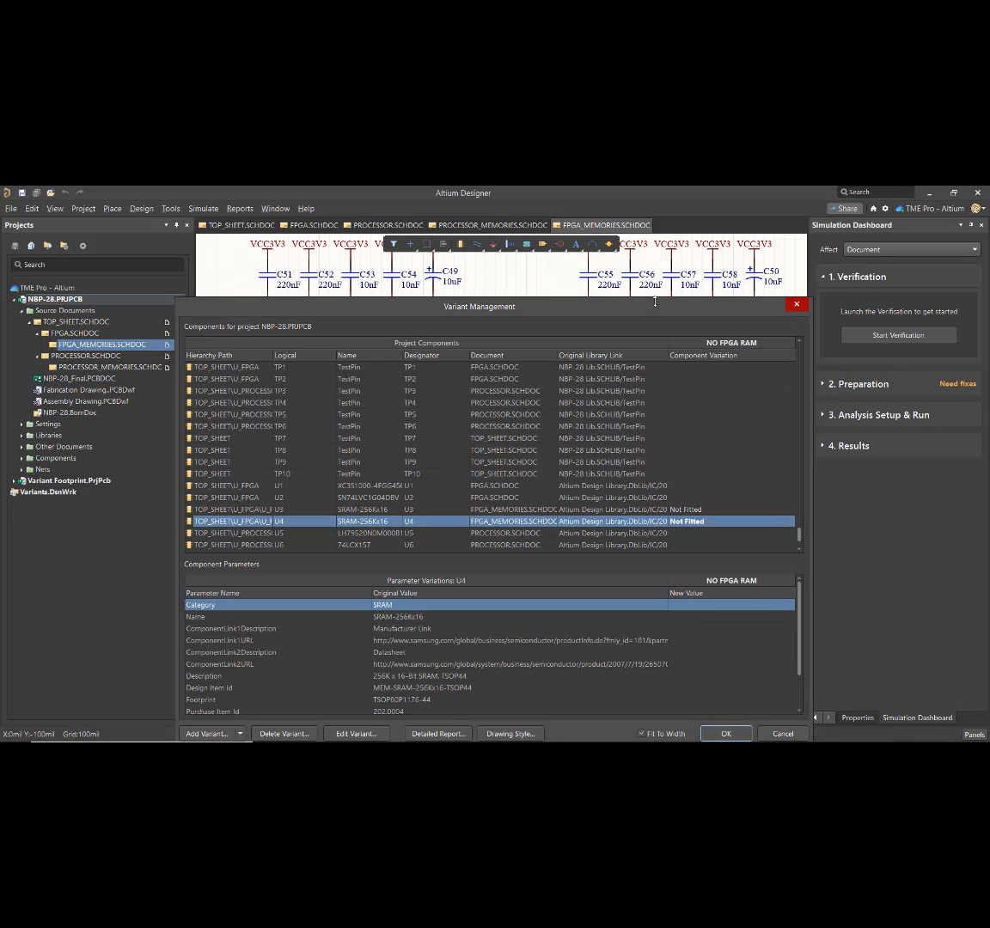
- Preview the variant's schematic drawing options: red cross, gray box and mesh, and graphics, text and parameter font each switched off and on
left_click_drag(656, 300, 669, 235)
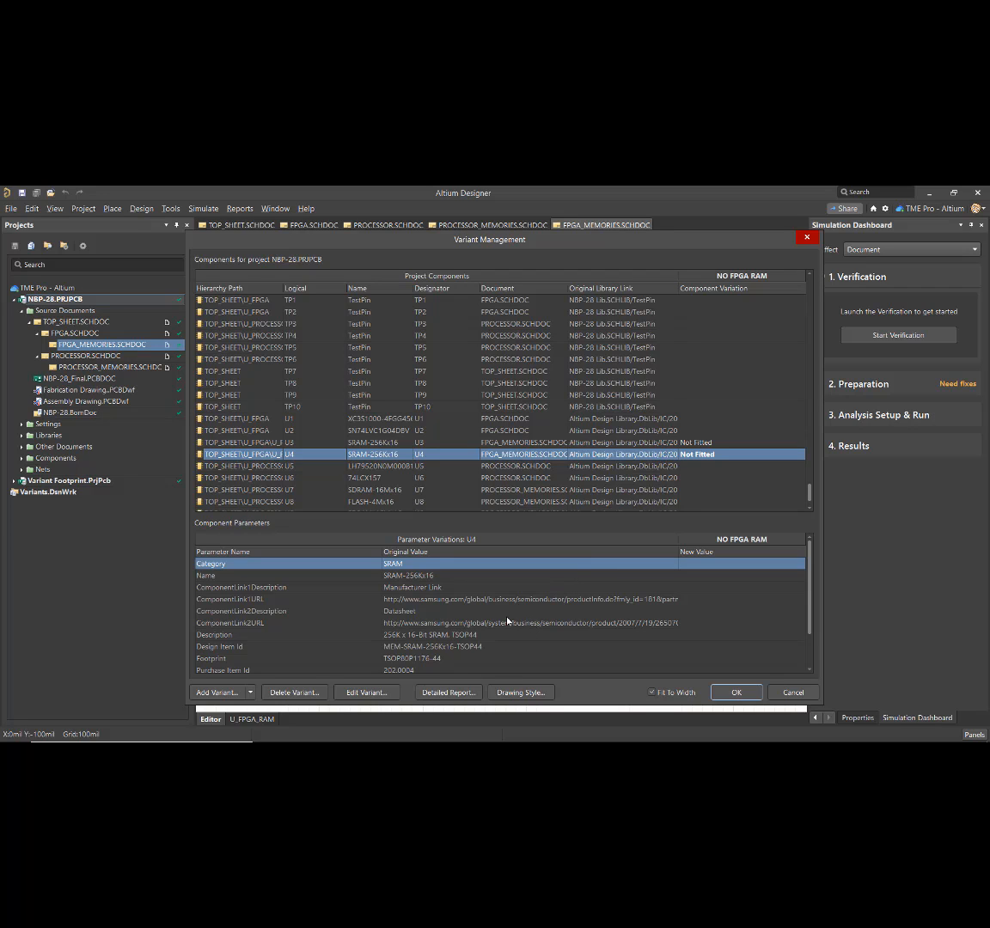
left_click(524, 693)
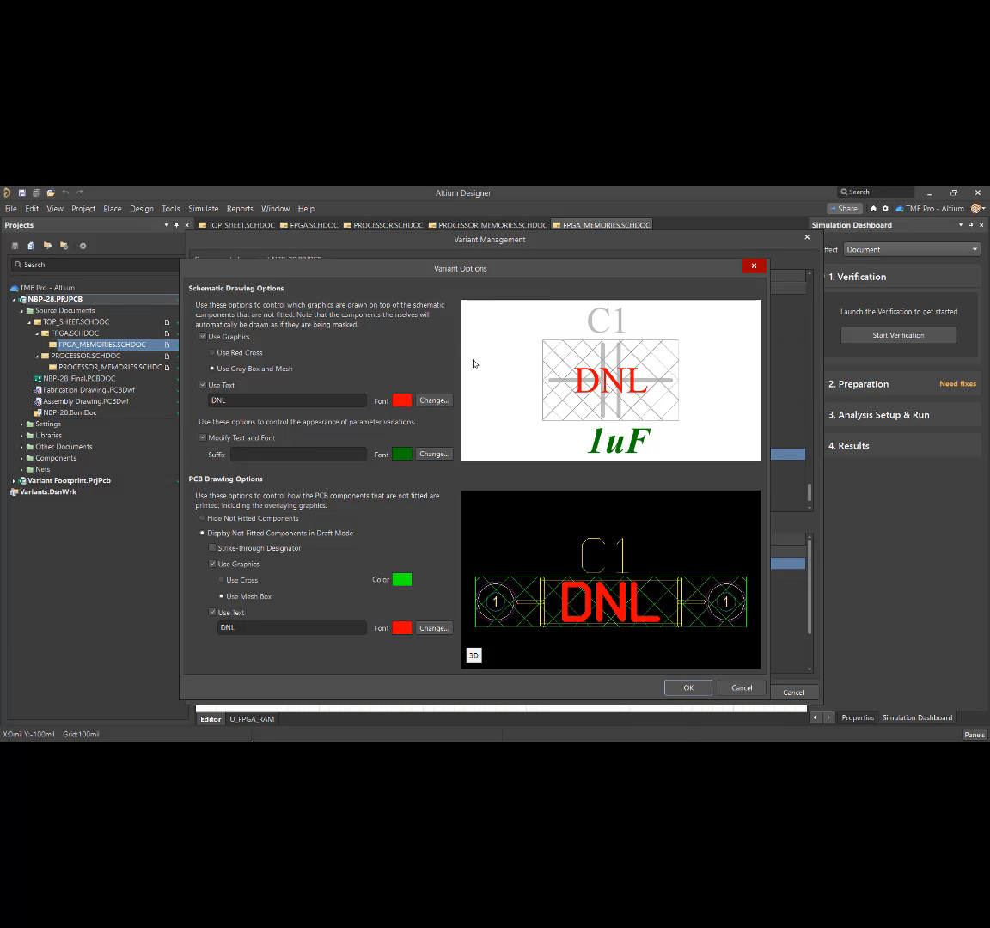
left_click(213, 354)
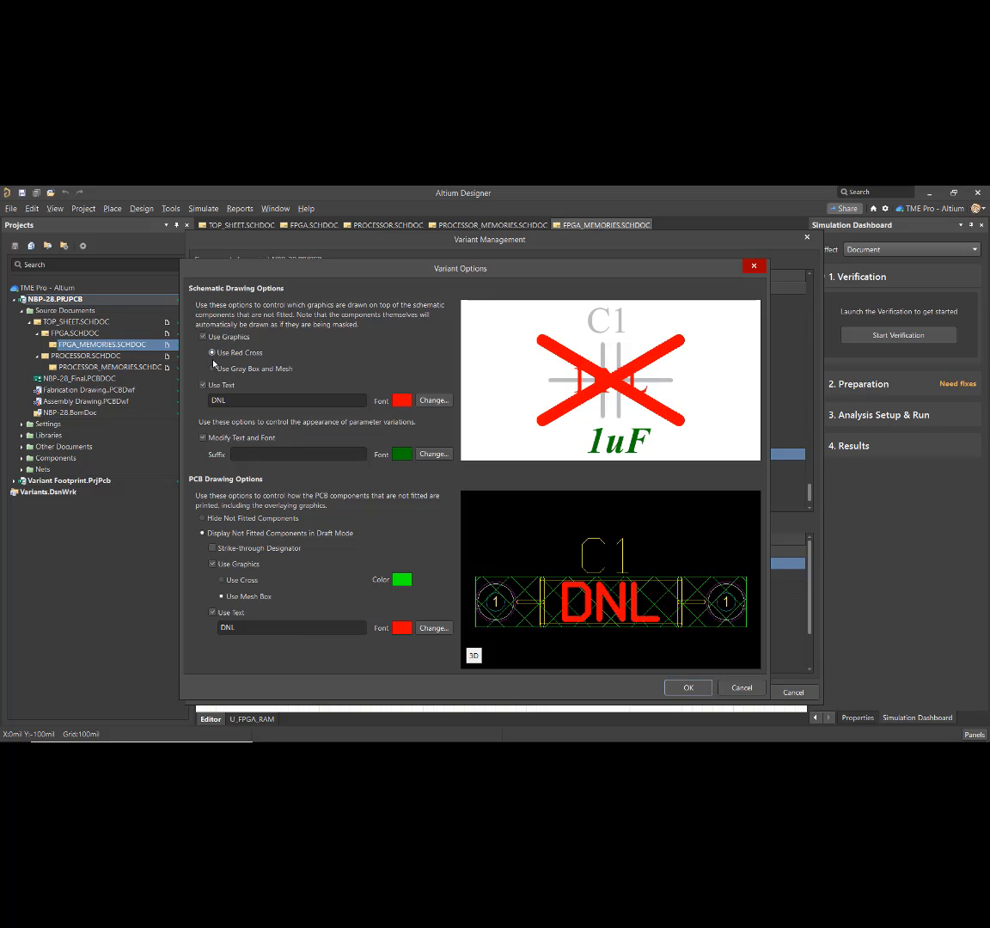
left_click(214, 369)
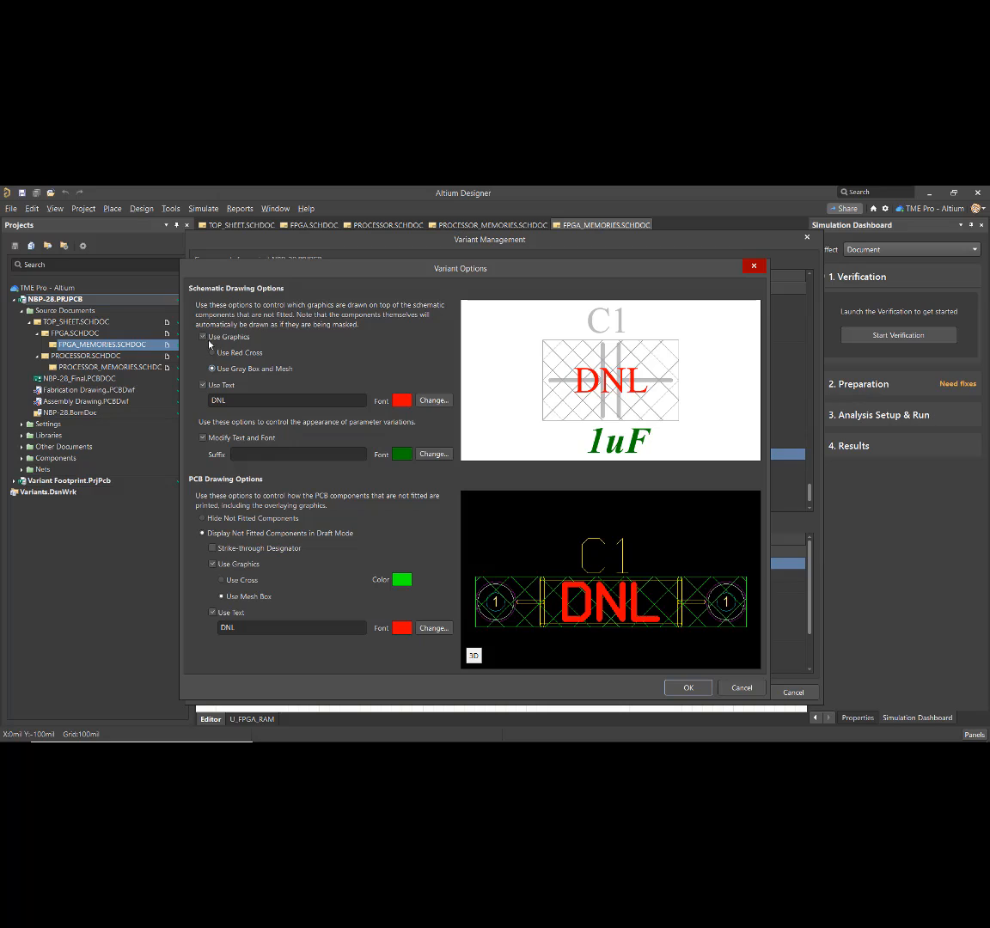
left_click(203, 337)
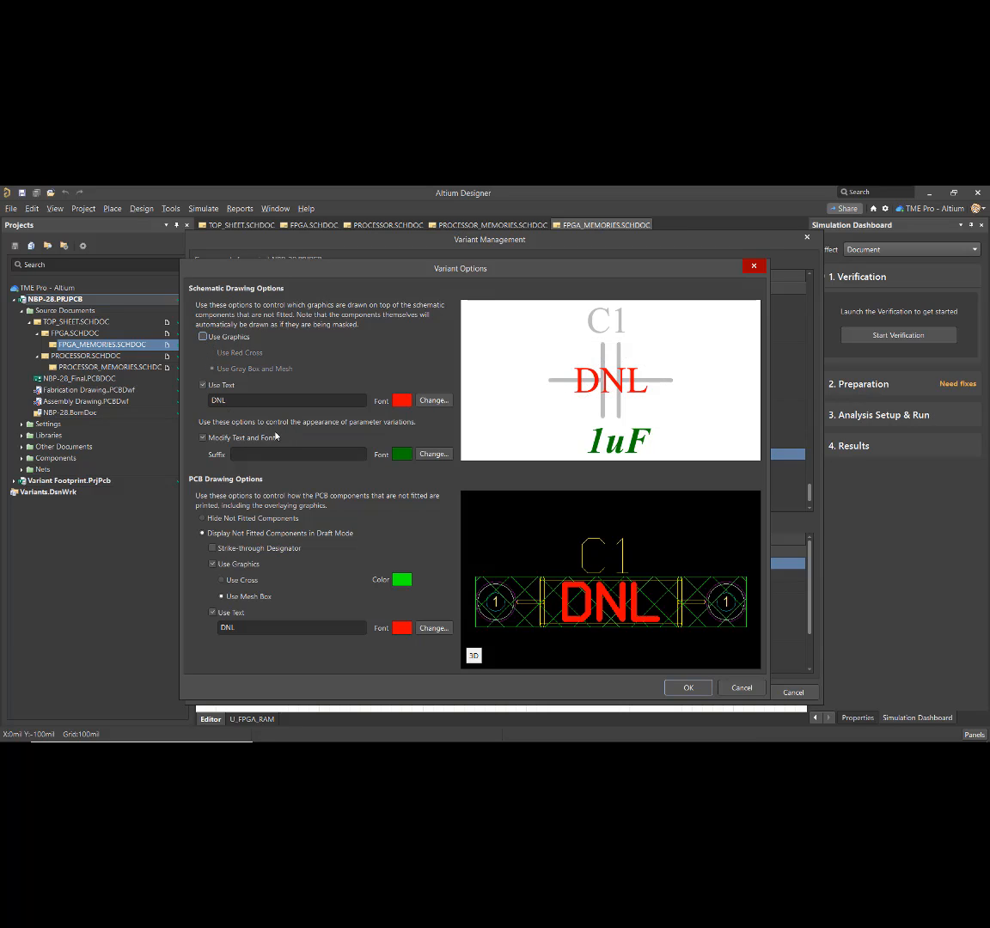
left_click(204, 437)
left_click(203, 437)
left_click(203, 386)
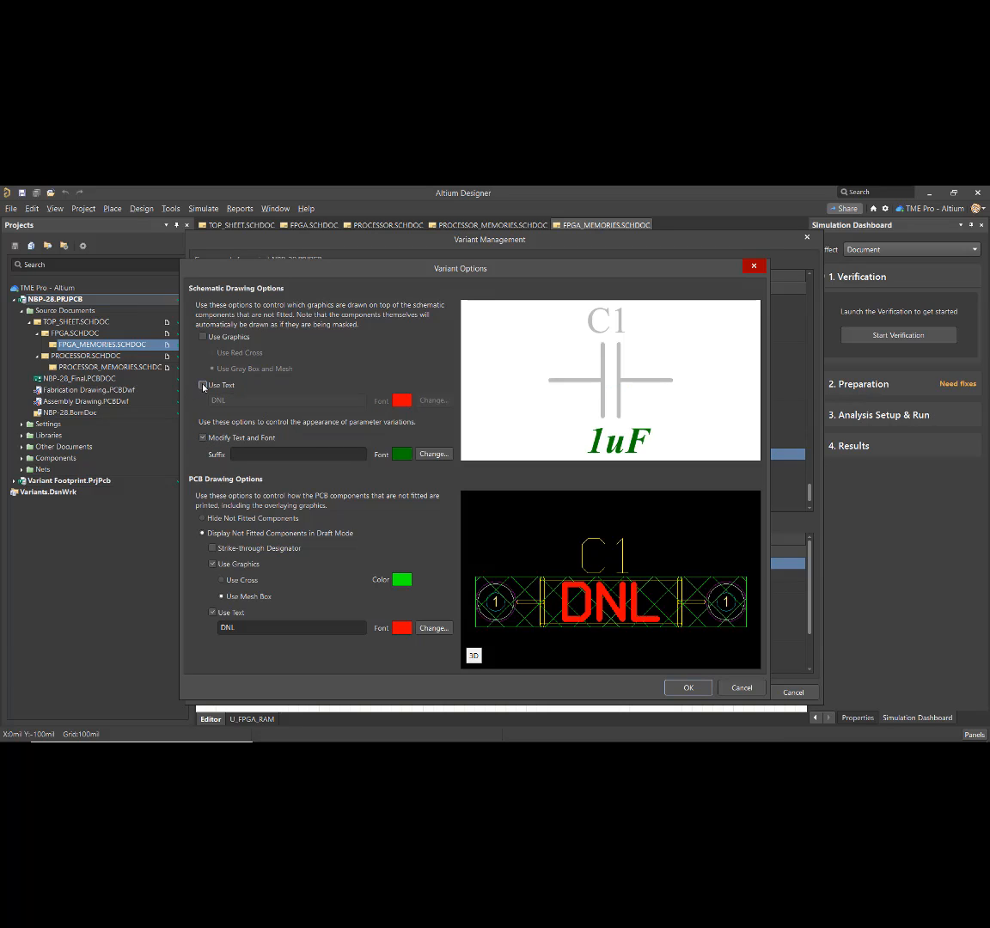
left_click(202, 386)
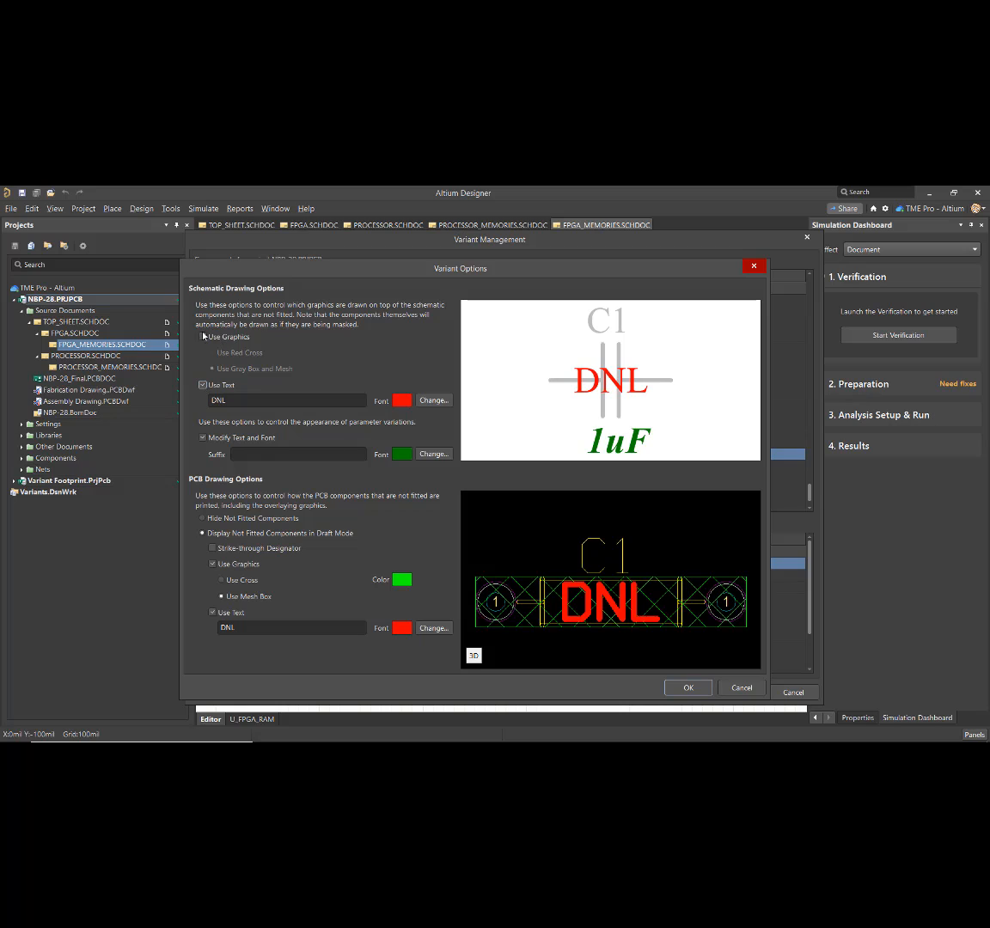
left_click(225, 337)
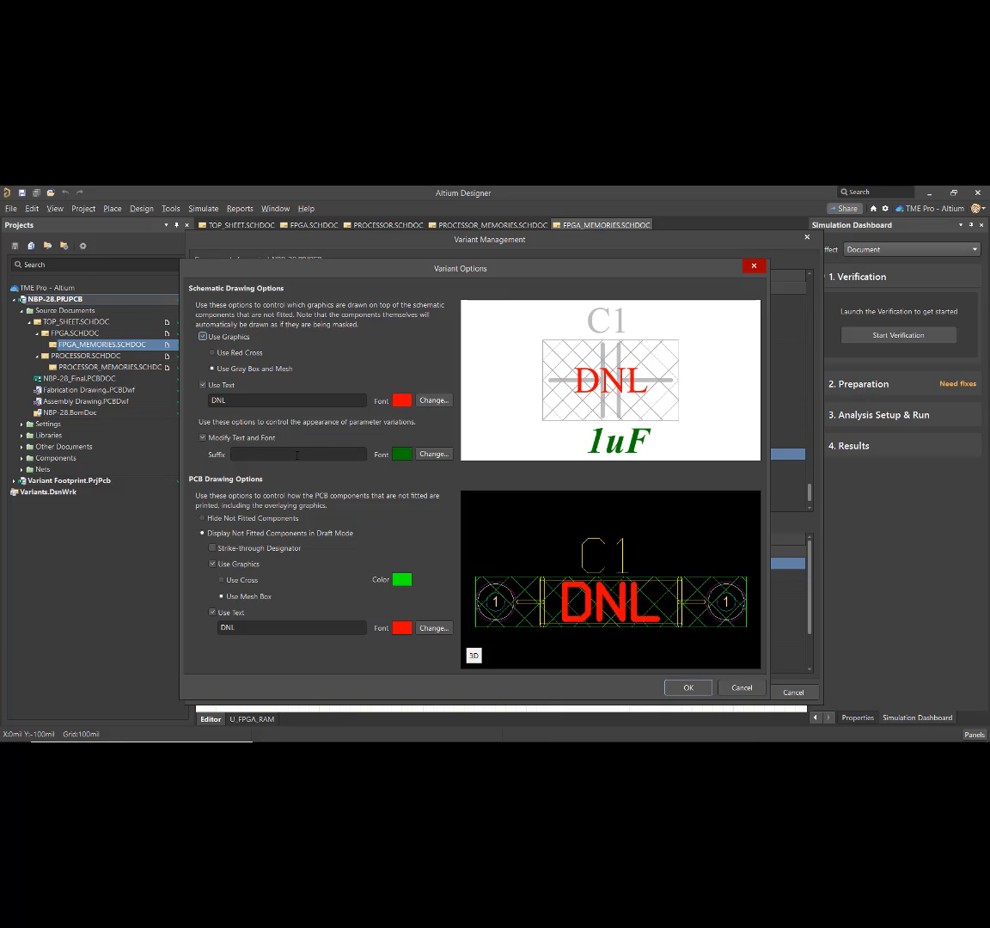
- Try the suffix ABC for varied parameters in the schematic drawing options and clear it again
left_click(295, 456)
type("ABC")
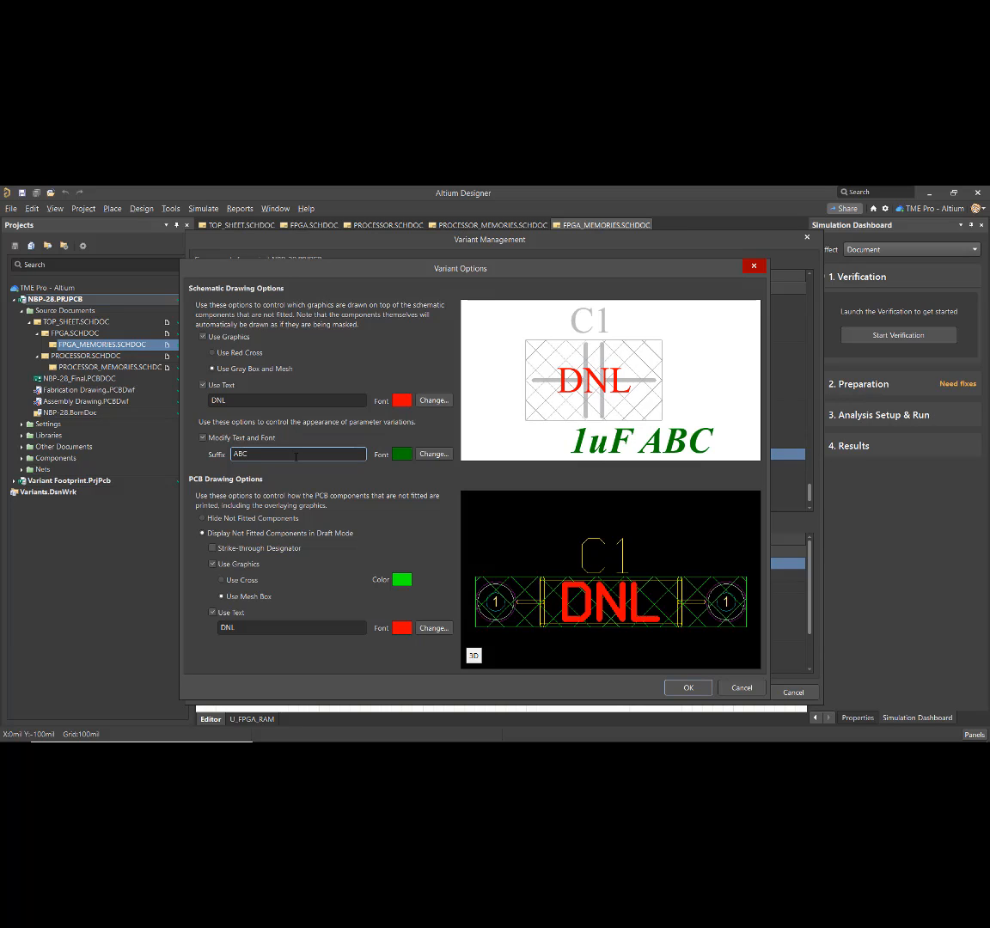
key("BackSpace")
key("BackSpace")
key("BackSpace")
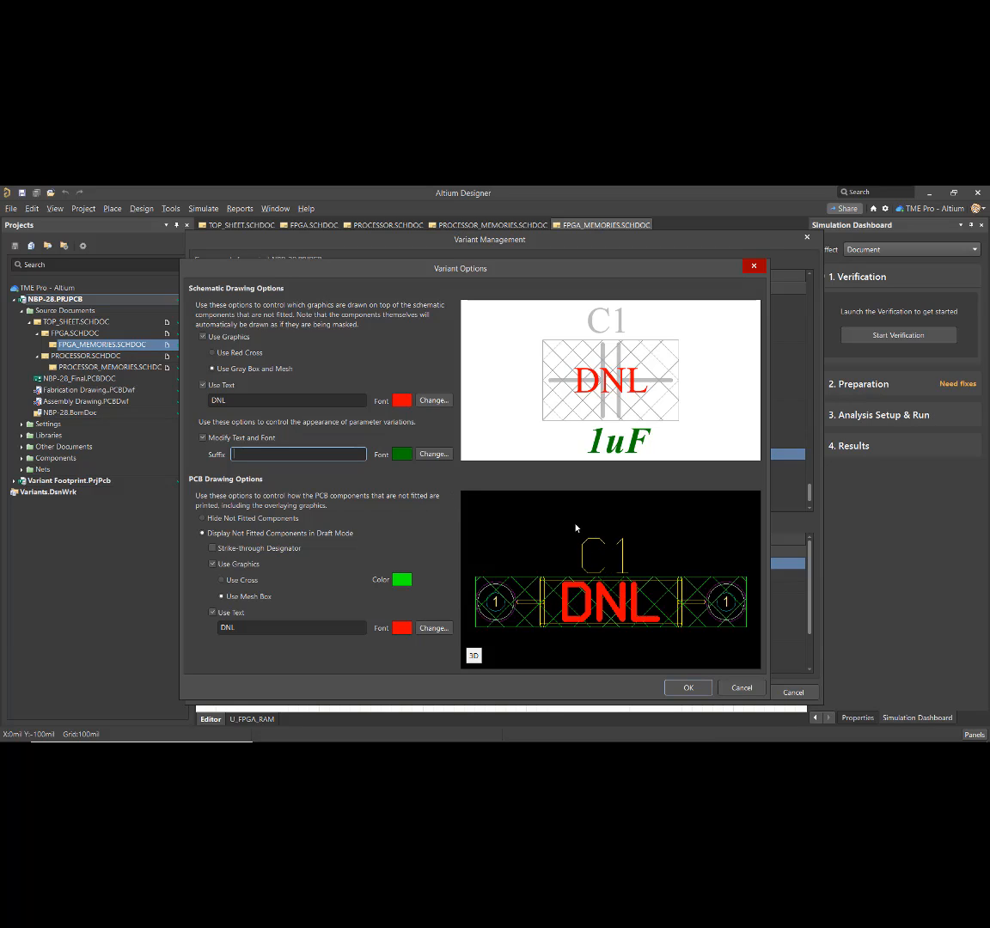
- Accept the variant drawing options and apply the component variations to the NBP-28 project
left_click(688, 688)
left_click(736, 692)
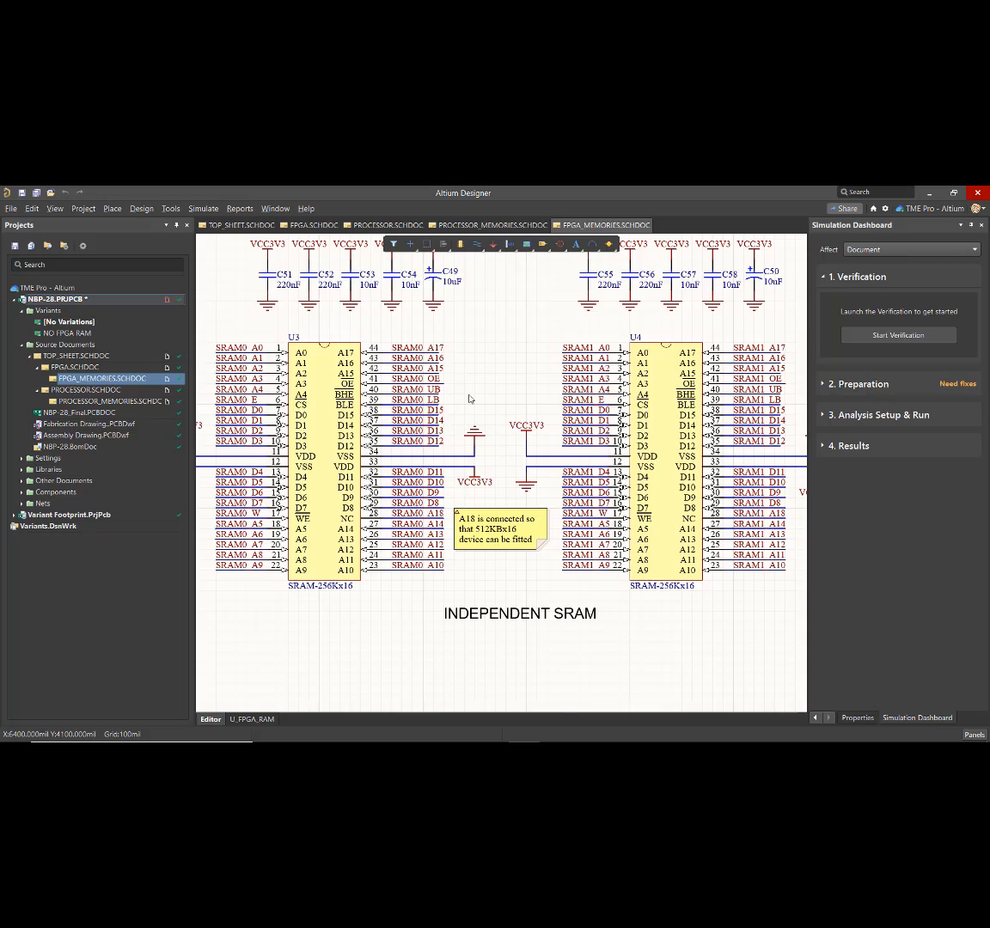
key("ctrl+Page_Down")
scroll(451, 484, "up", 3, "ctrl")
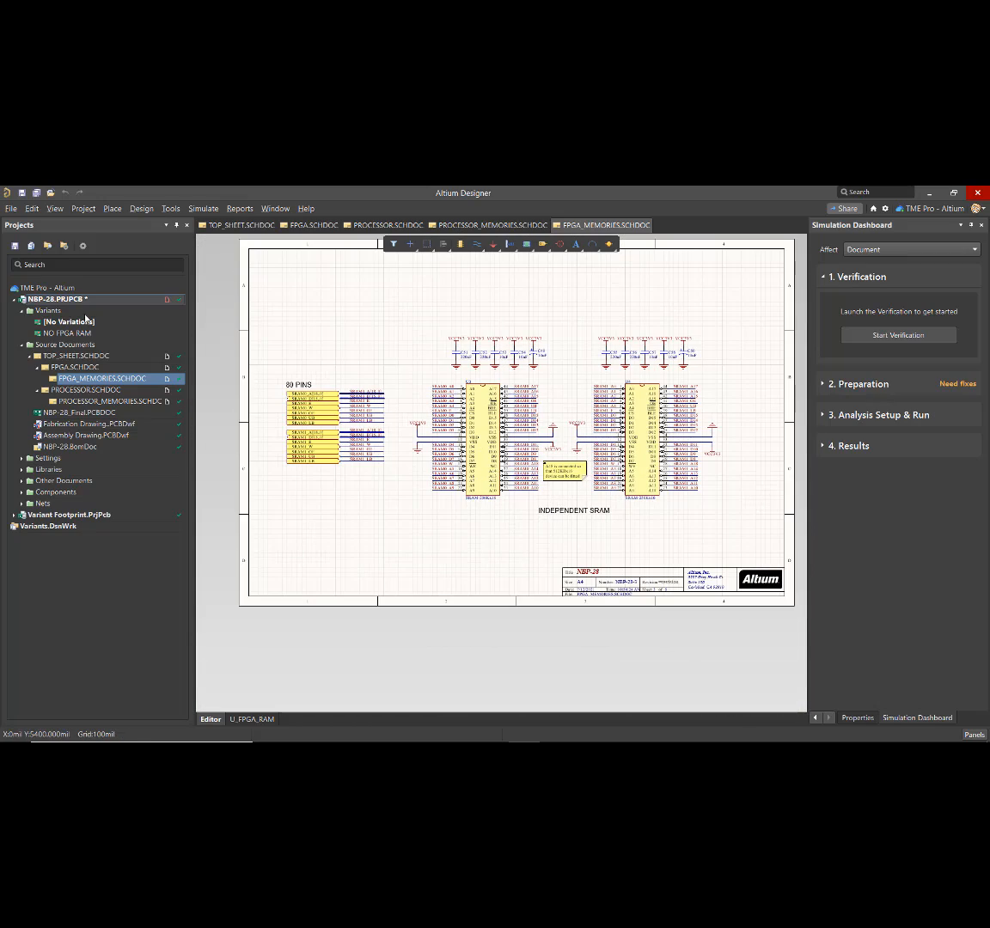
- Make NO FPGA RAM the active variant and check the title block of the FPGA_MEMORIES schematic
left_click(81, 323)
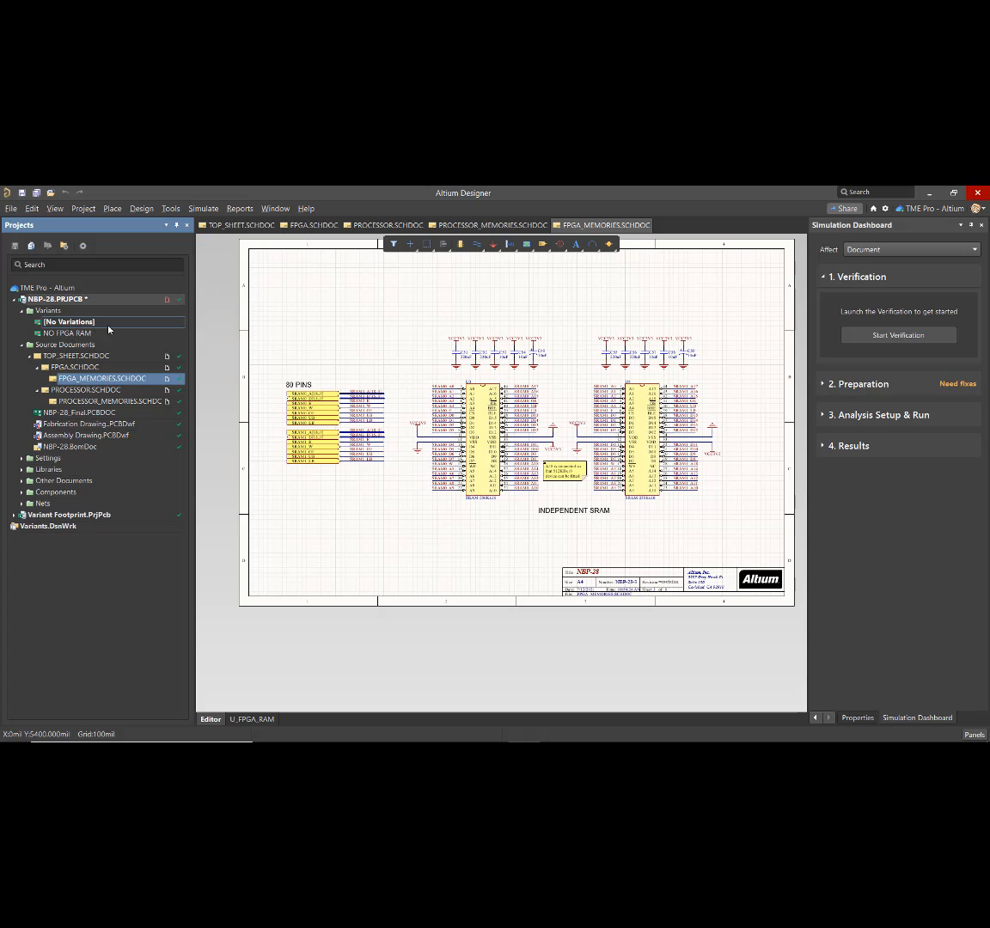
double_click(73, 333)
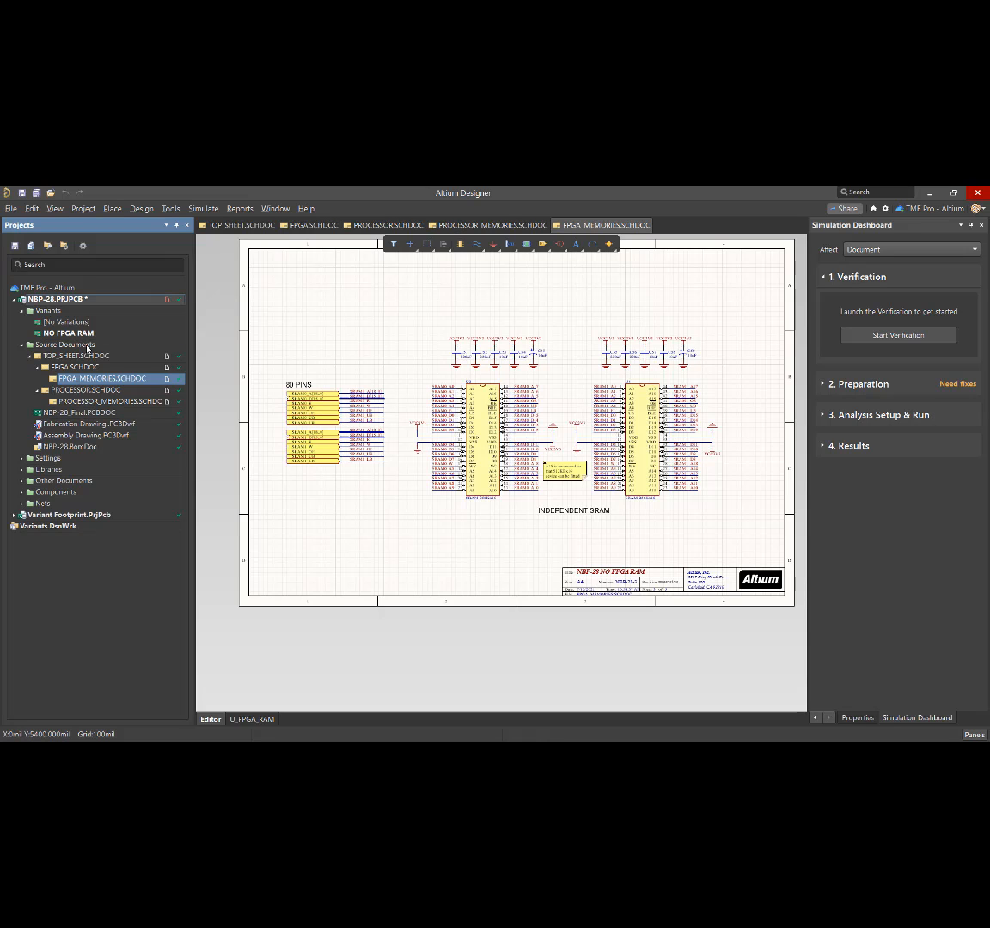
scroll(618, 581, "up", 1, "ctrl")
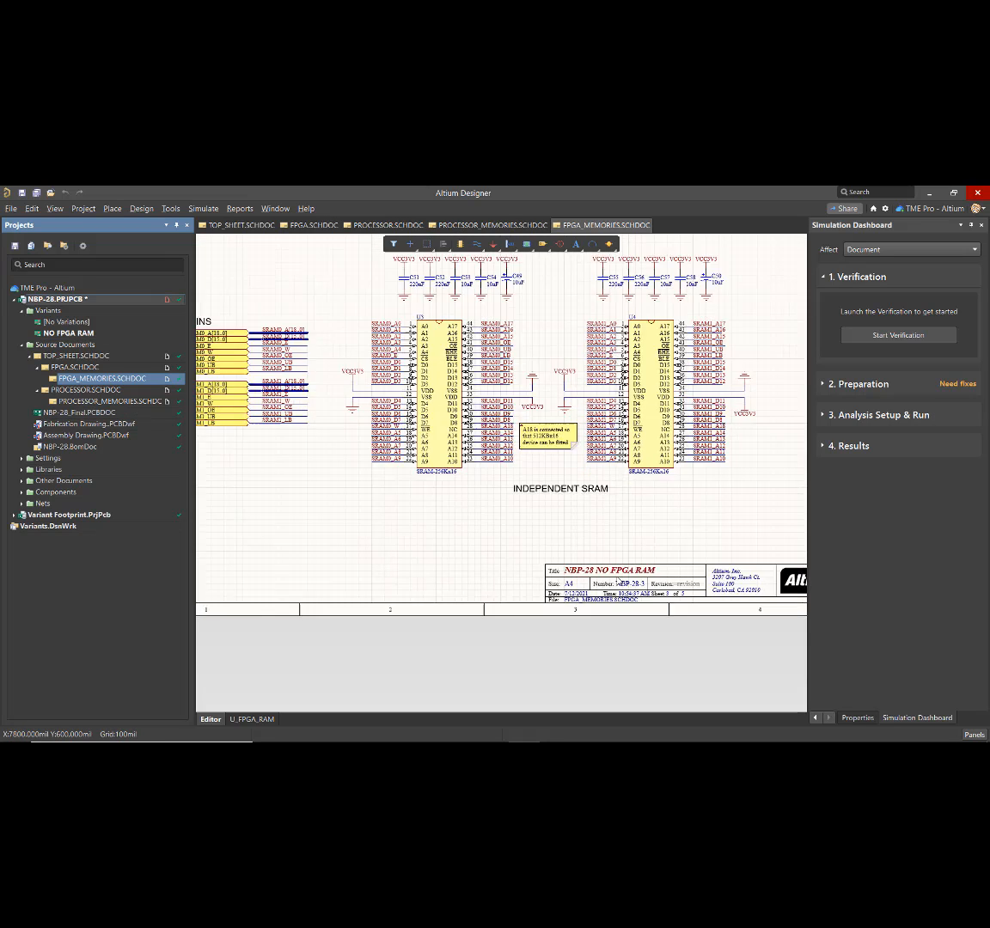
scroll(618, 581, "up", 2, "ctrl")
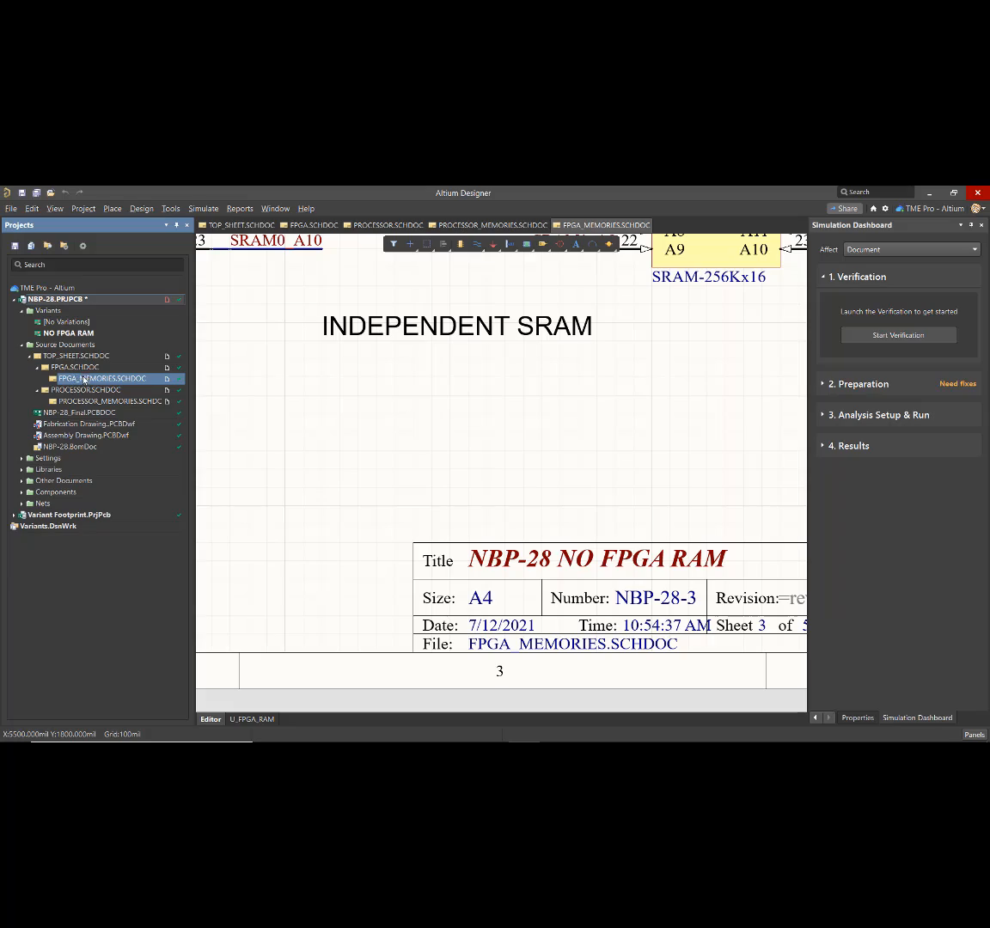
scroll(544, 414, "down", 4, "ctrl")
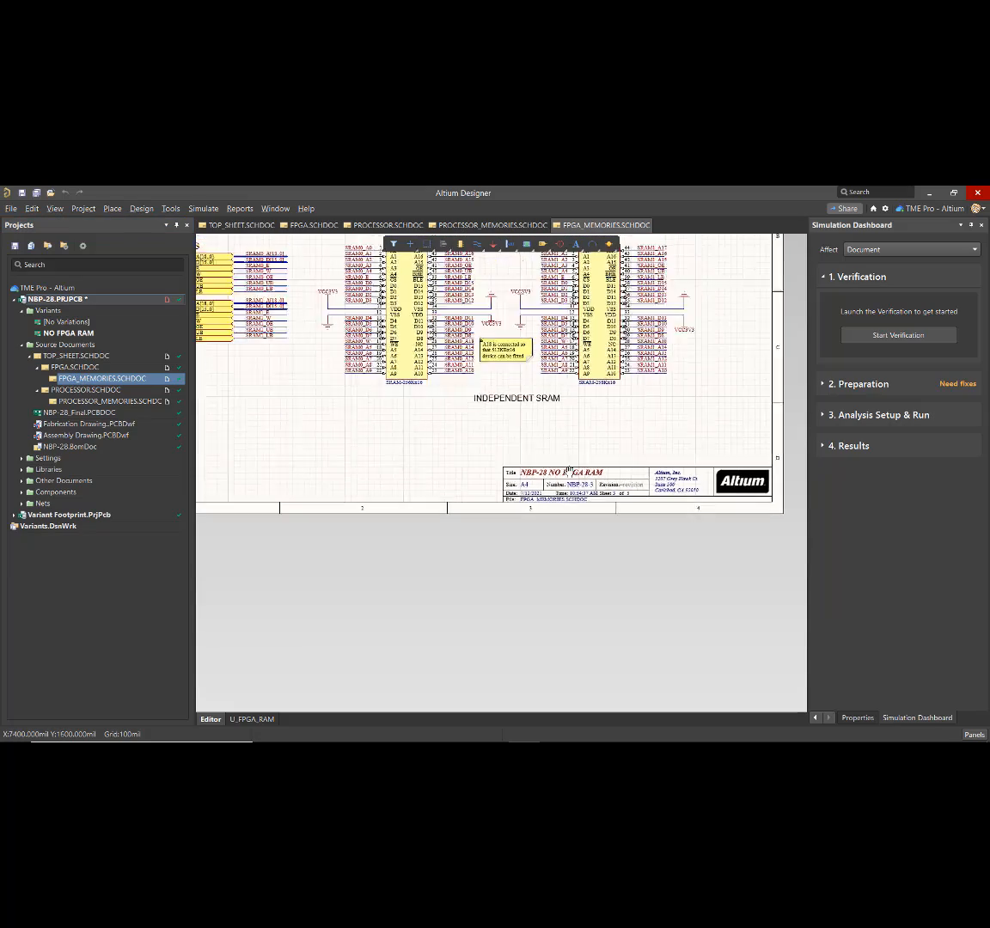
right_click_drag(569, 471, 535, 537)
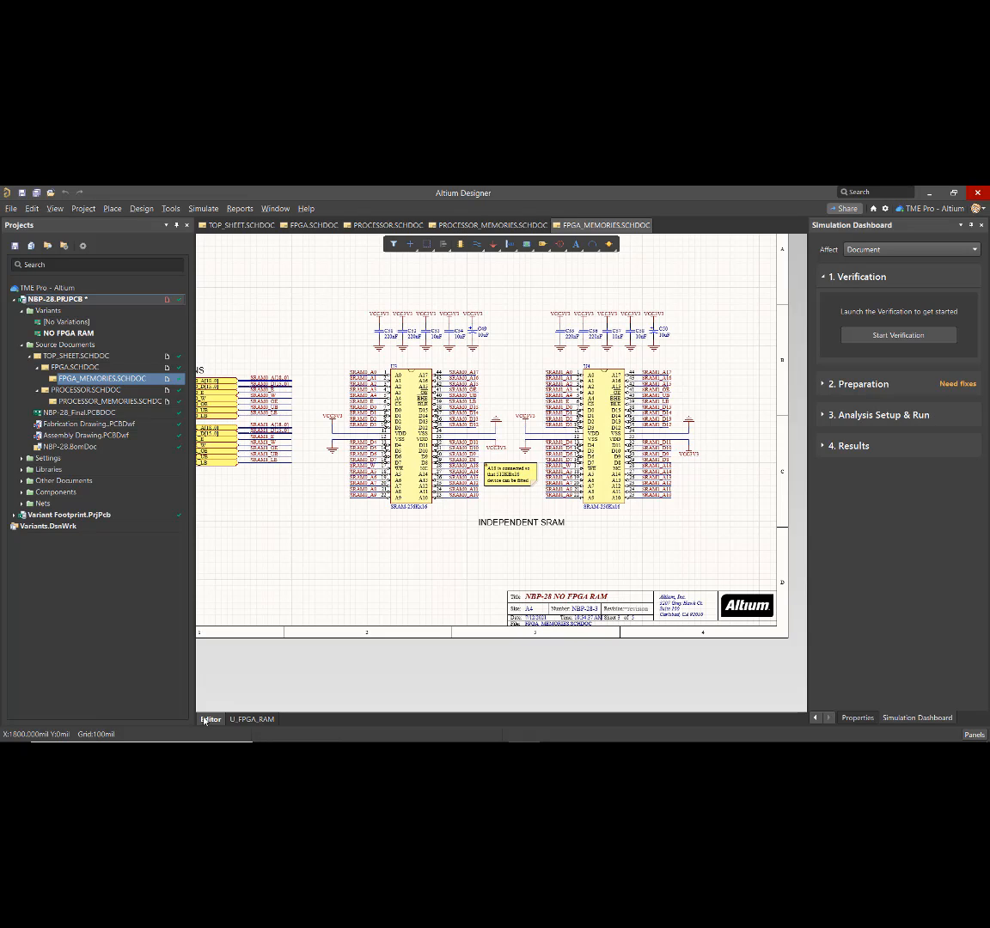
- Show the compiled U_FPGA_RAM view of the schematic and examine how the not-fitted components are drawn
left_click(270, 719)
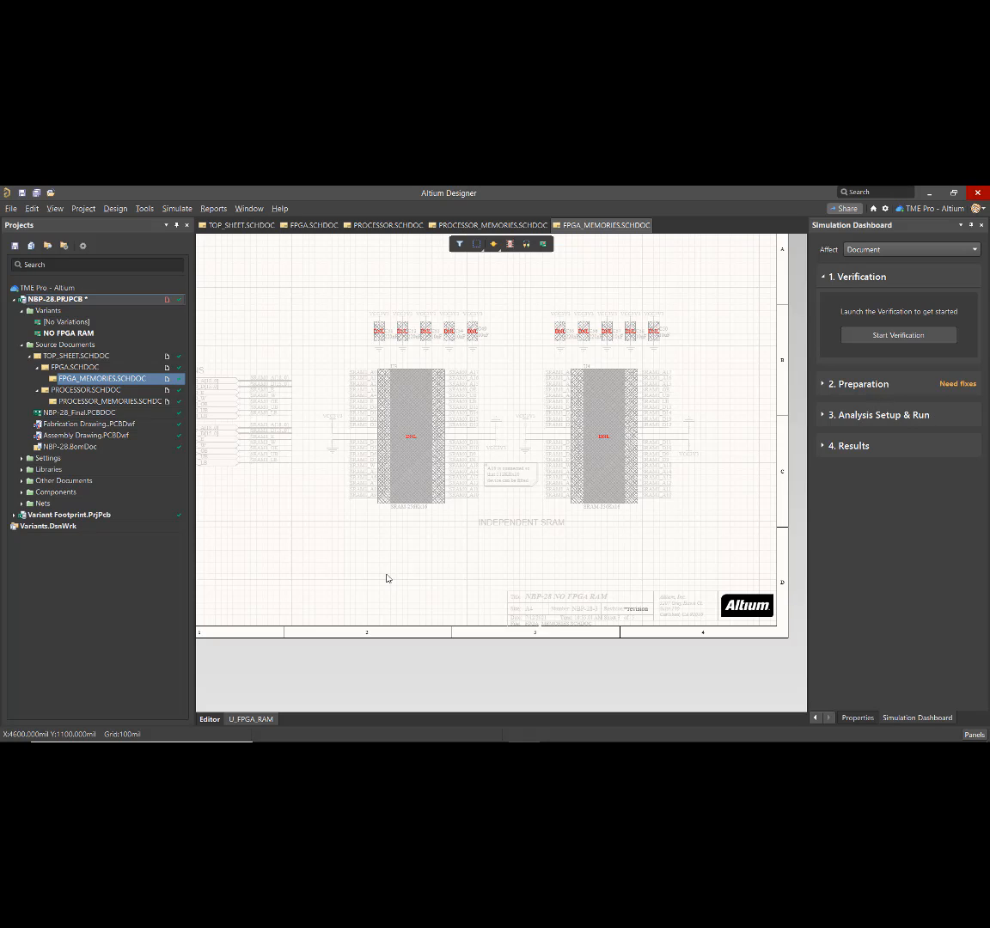
scroll(508, 396, "up", 3, "ctrl")
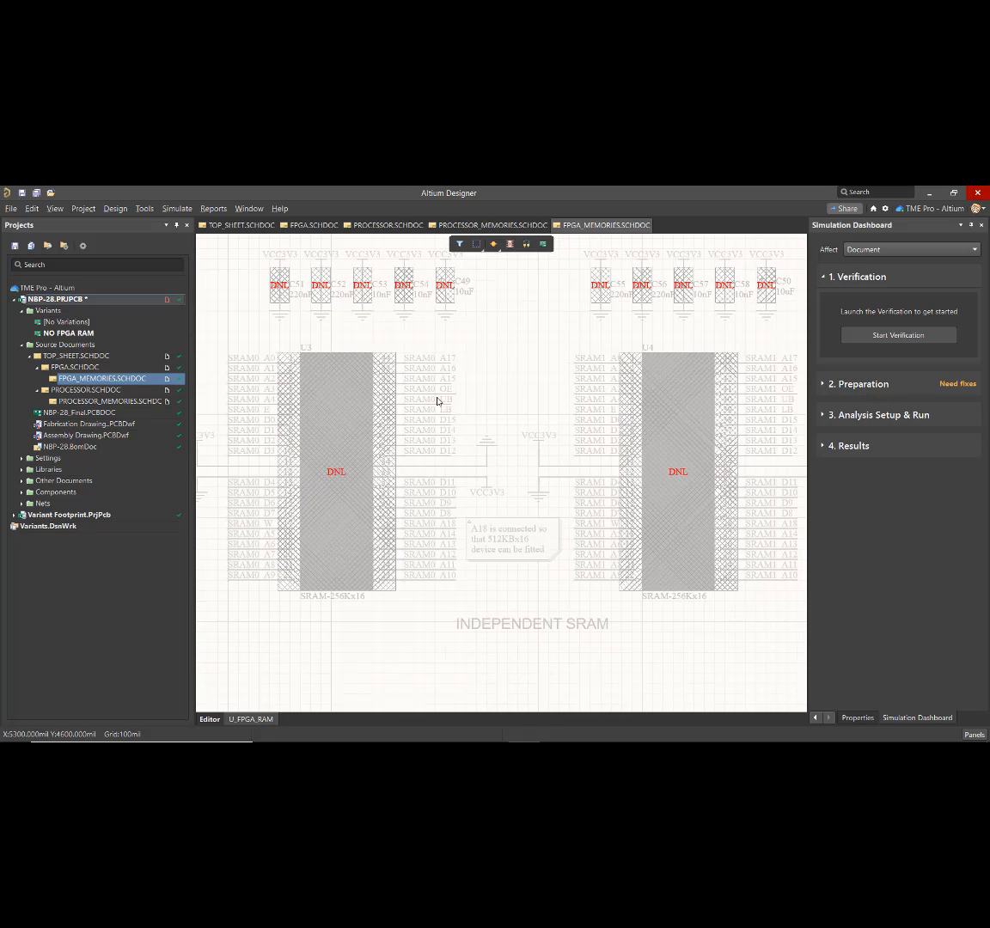
scroll(539, 426, "down", 3, "ctrl")
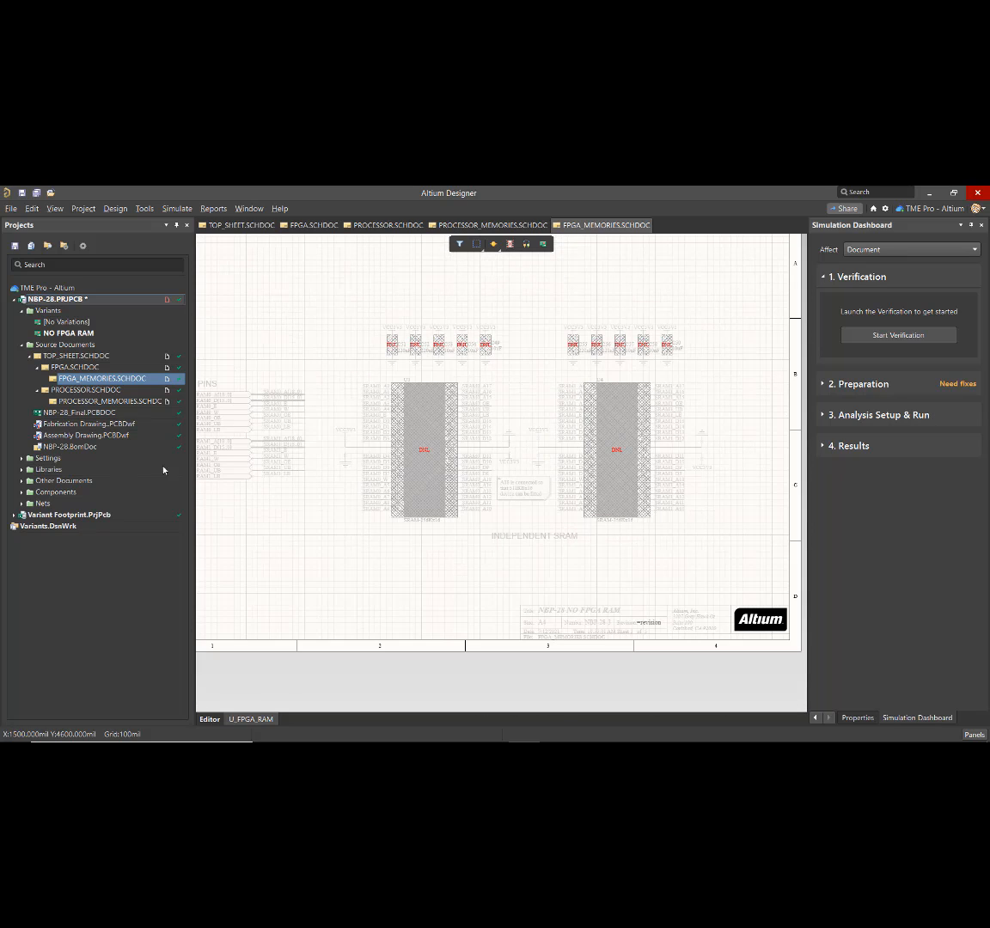
- Make [No Variations] the active variant and open the NBP-28_Final.PCBDOC board document
double_click(86, 321)
right_click(99, 414)
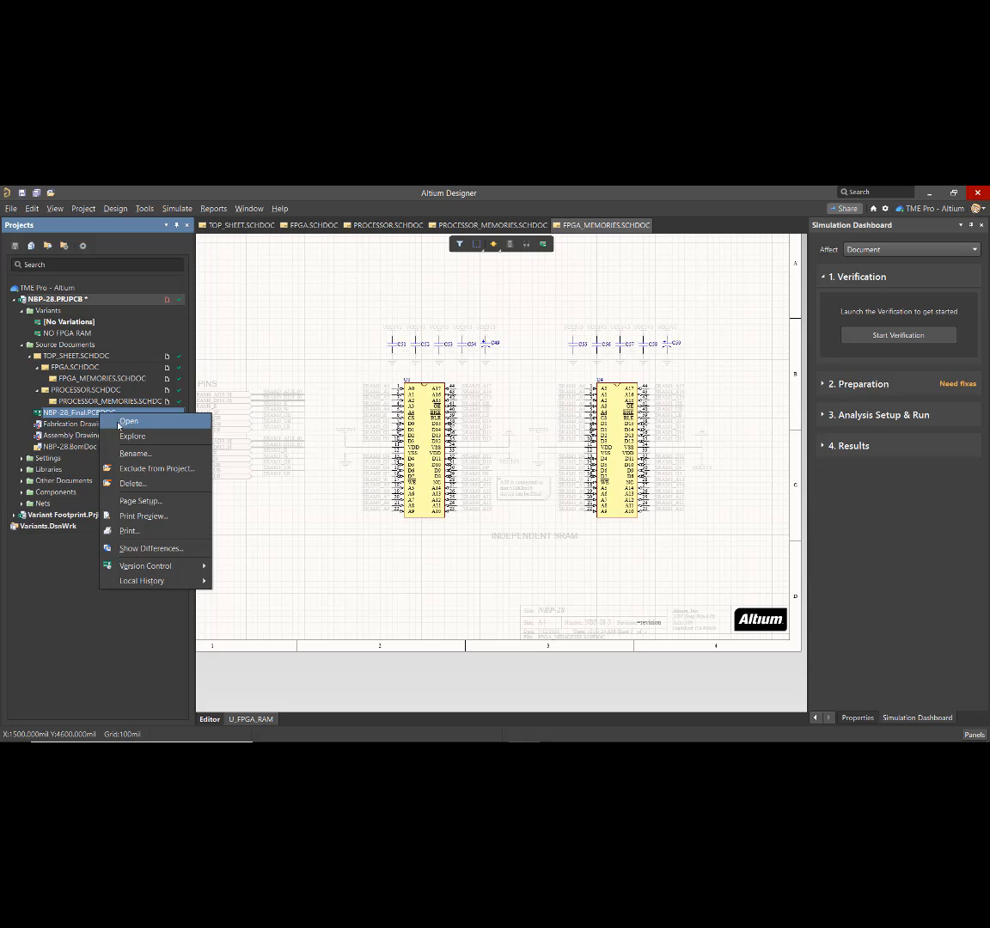
left_click(121, 422)
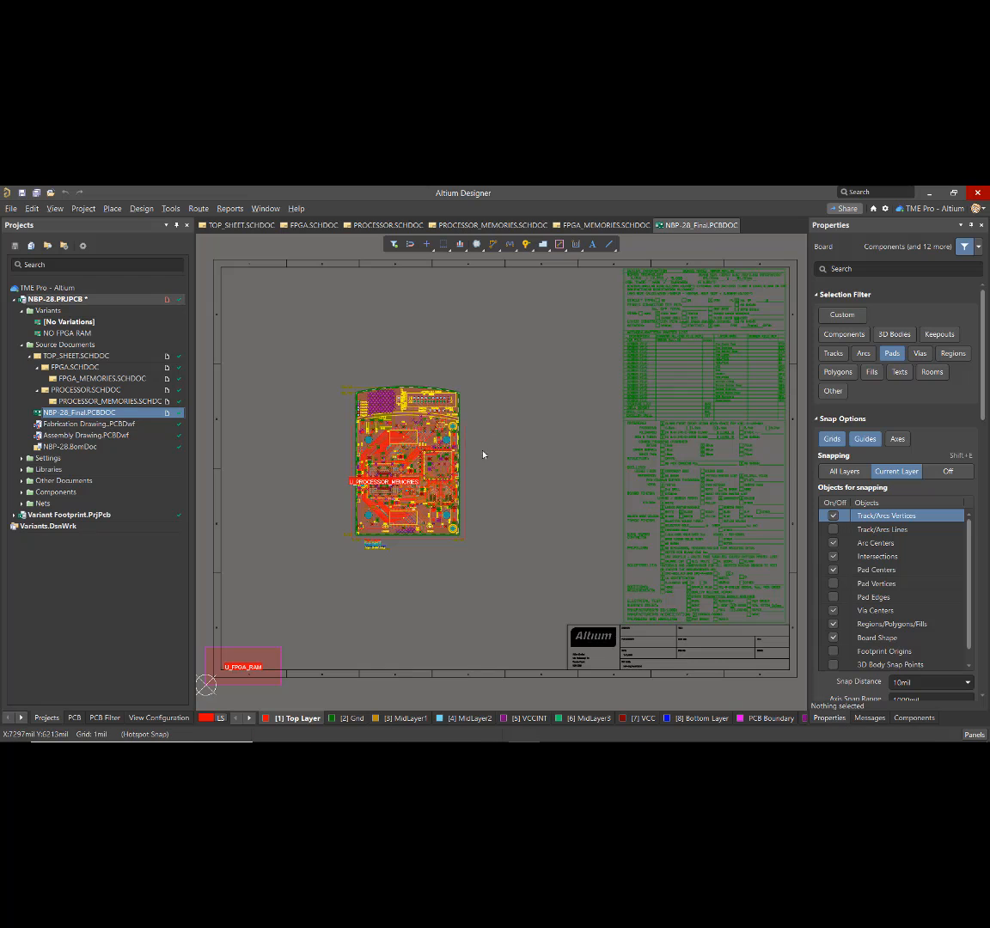
- Display the whole NBP-28 board in 3D view
right_click_drag(492, 456, 598, 447)
scroll(559, 460, "up", 3, "ctrl")
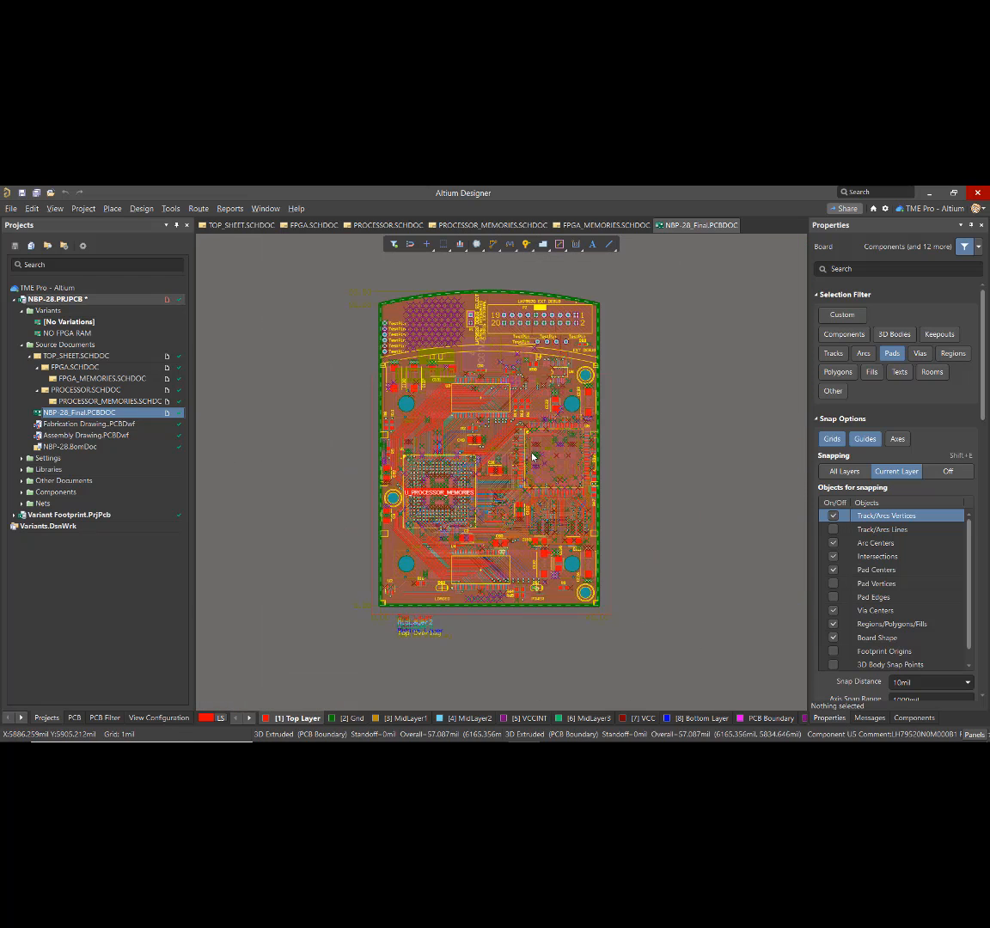
key("3")
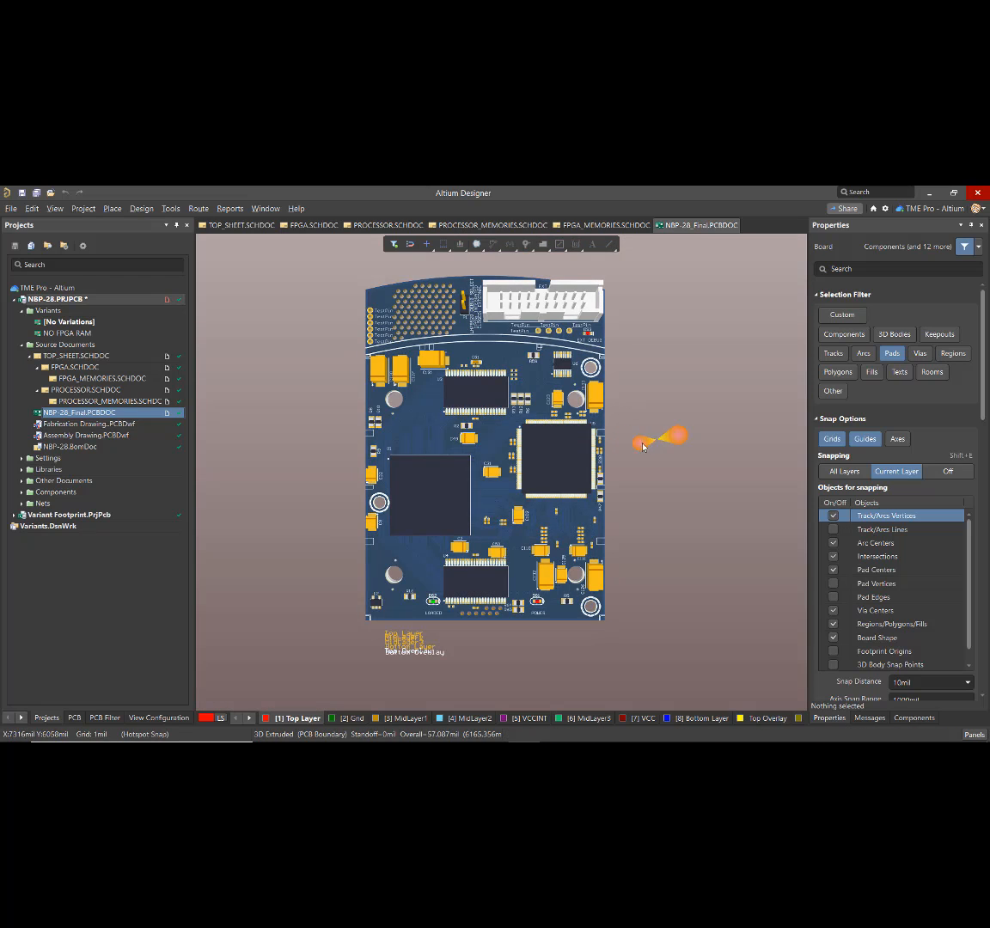
scroll(605, 457, "up", 1, "ctrl")
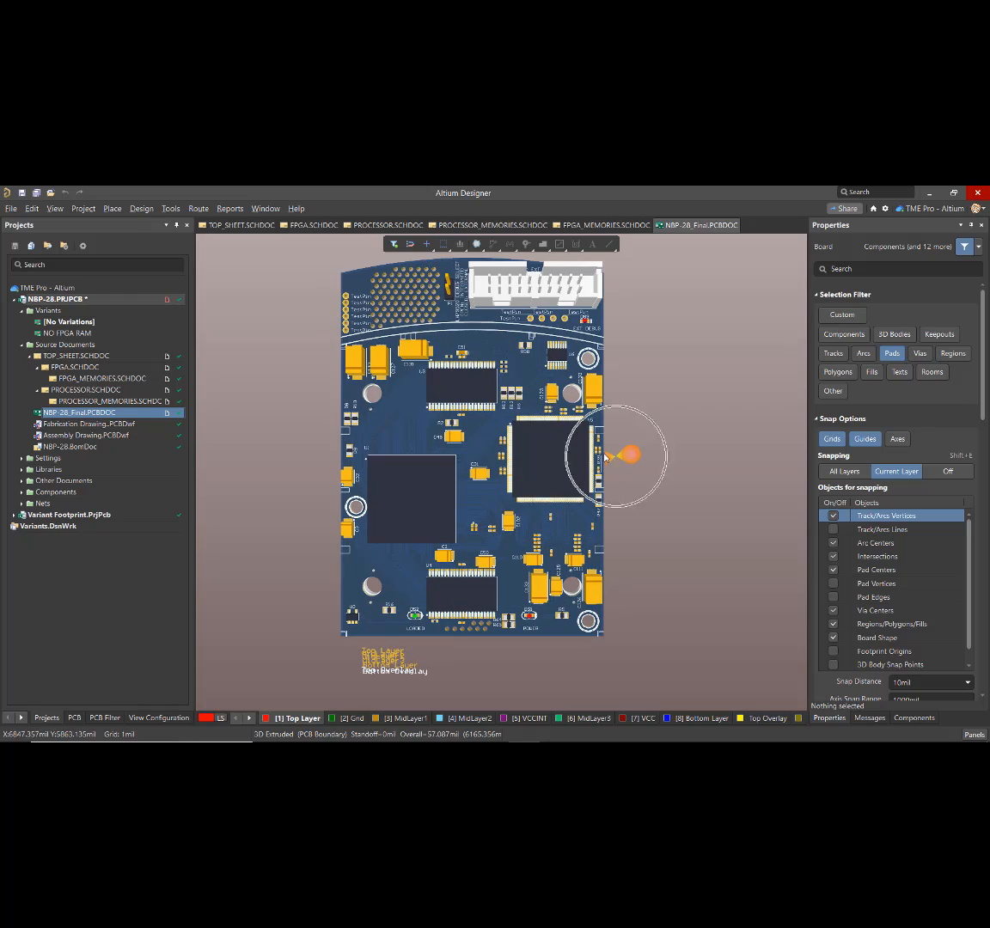
- Activate the NO FPGA RAM variant and examine the U3 area on the top side of the 3D board
double_click(69, 334)
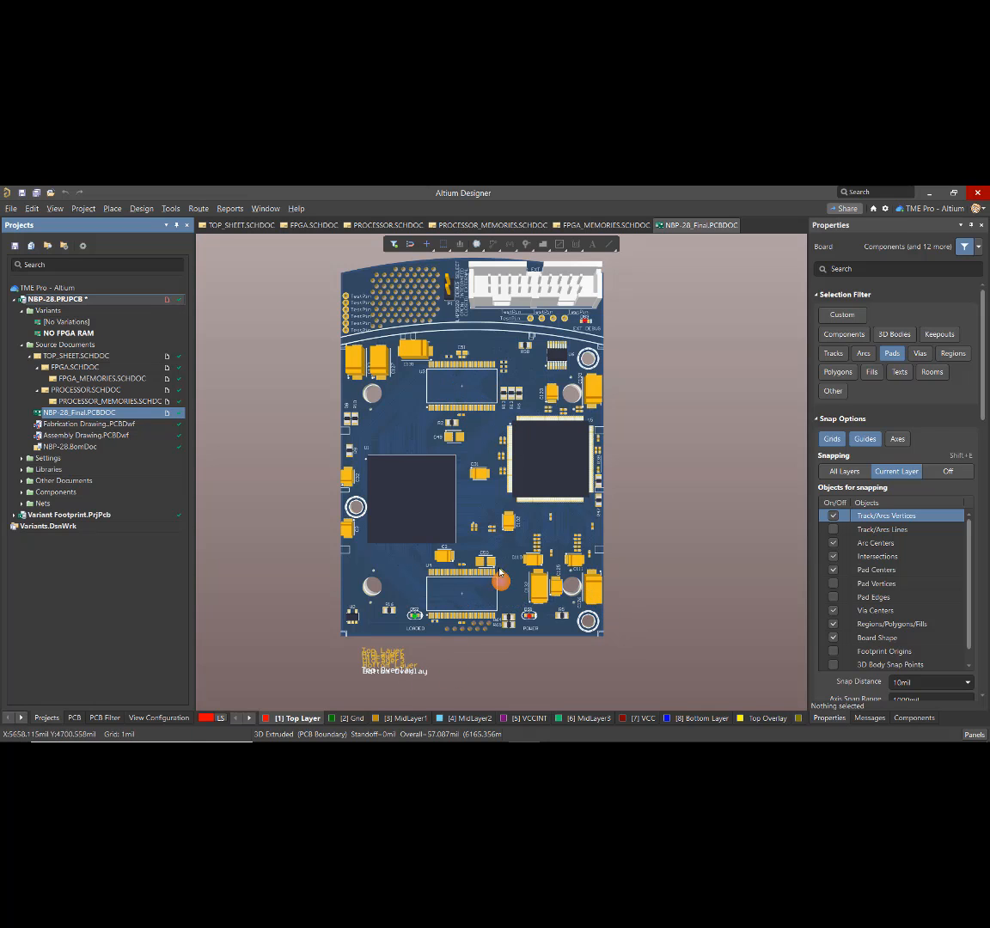
scroll(468, 543, "up", 6, "ctrl")
scroll(460, 438, "up", 5)
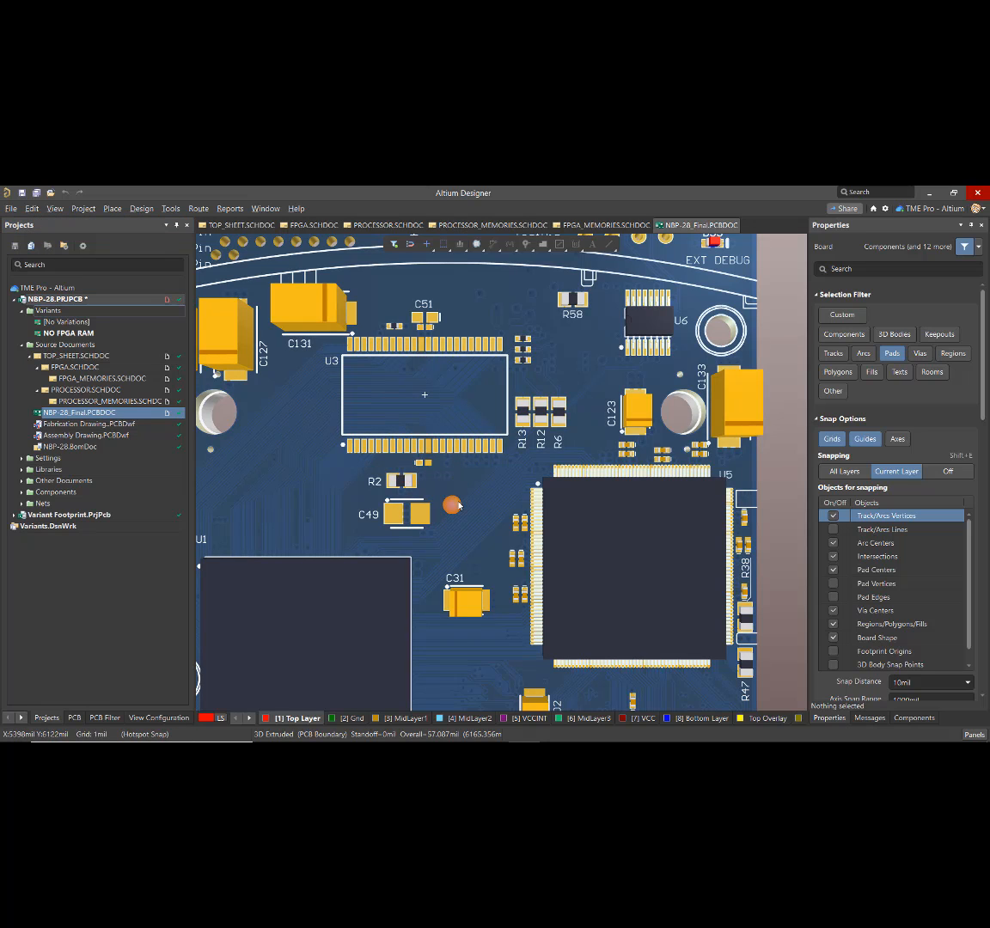
- Flip the 3D board to inspect the variant's capacitors on the bottom side, and flip it back to the top side
key("v")
key("b")
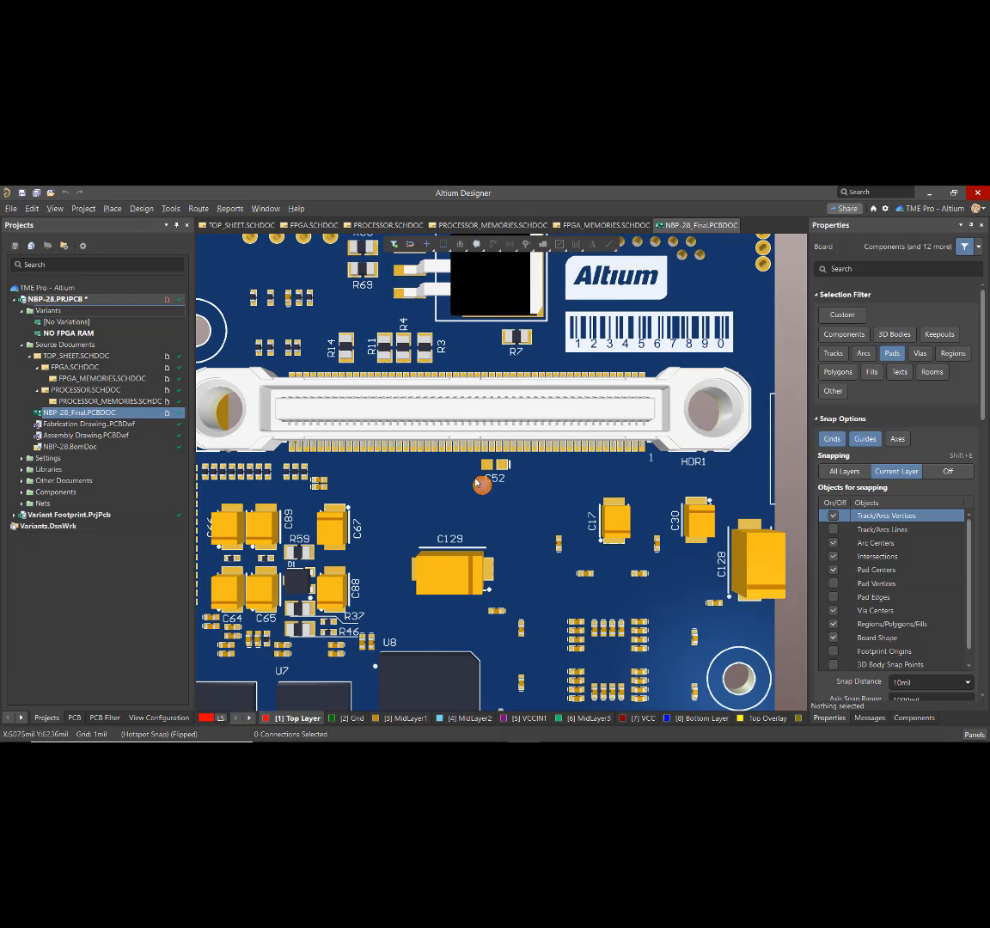
scroll(579, 543, "down", 1)
scroll(578, 544, "down", 6)
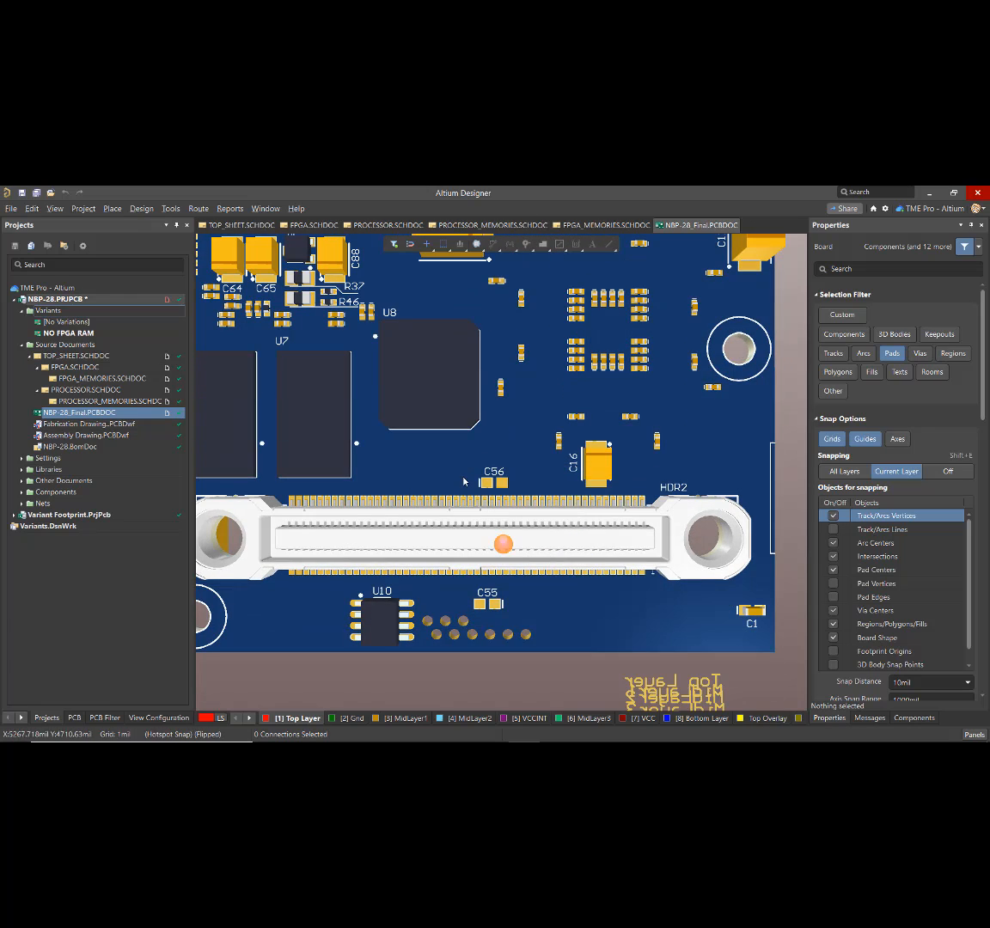
scroll(548, 523, "down", 2, "ctrl")
scroll(548, 523, "down", 1, "ctrl")
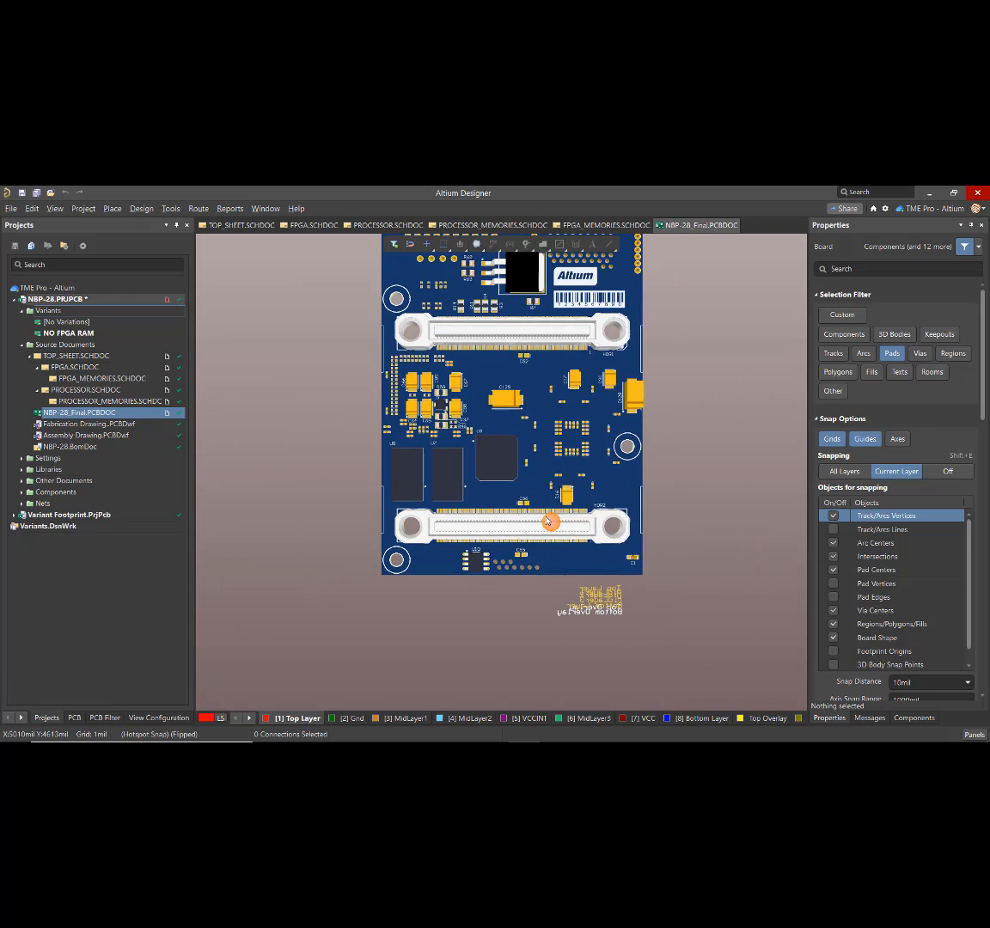
key("v")
key("b")
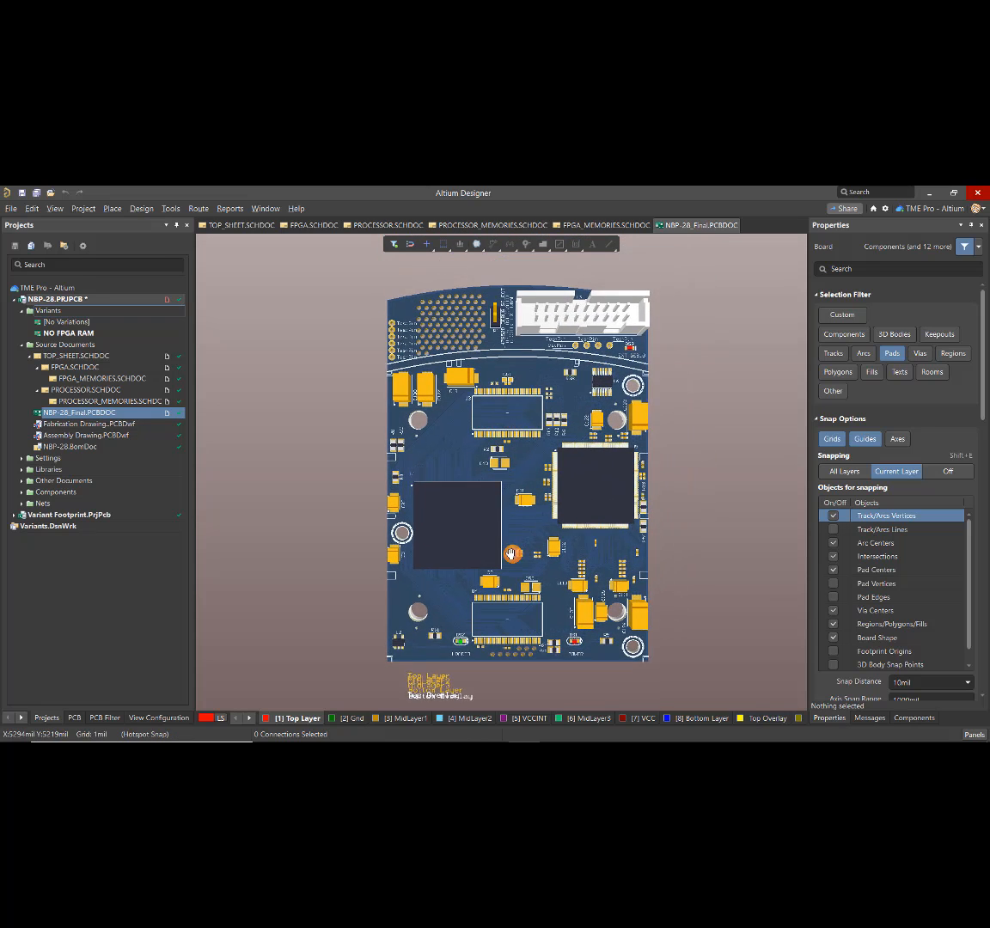
- Open Assembly Drawing.PCBDwf and choose MeshBox as its variants display
right_click(103, 436)
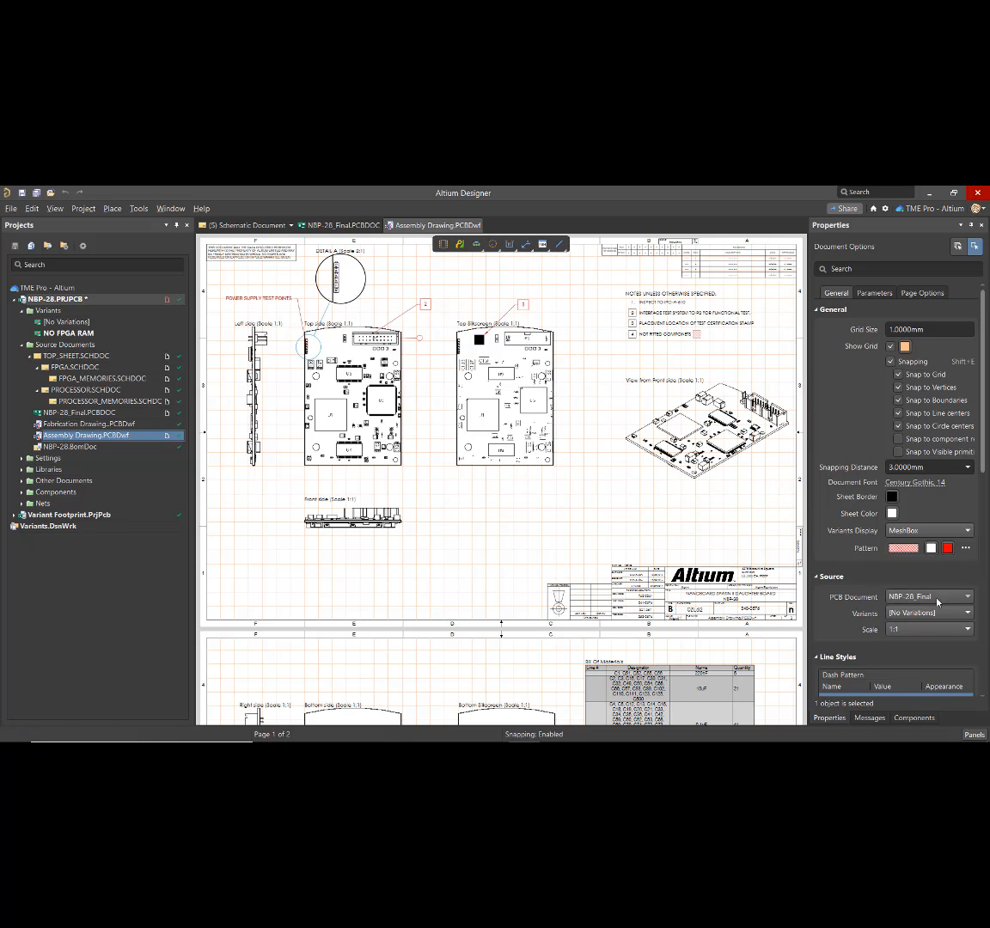
scroll(864, 552, "down", 2)
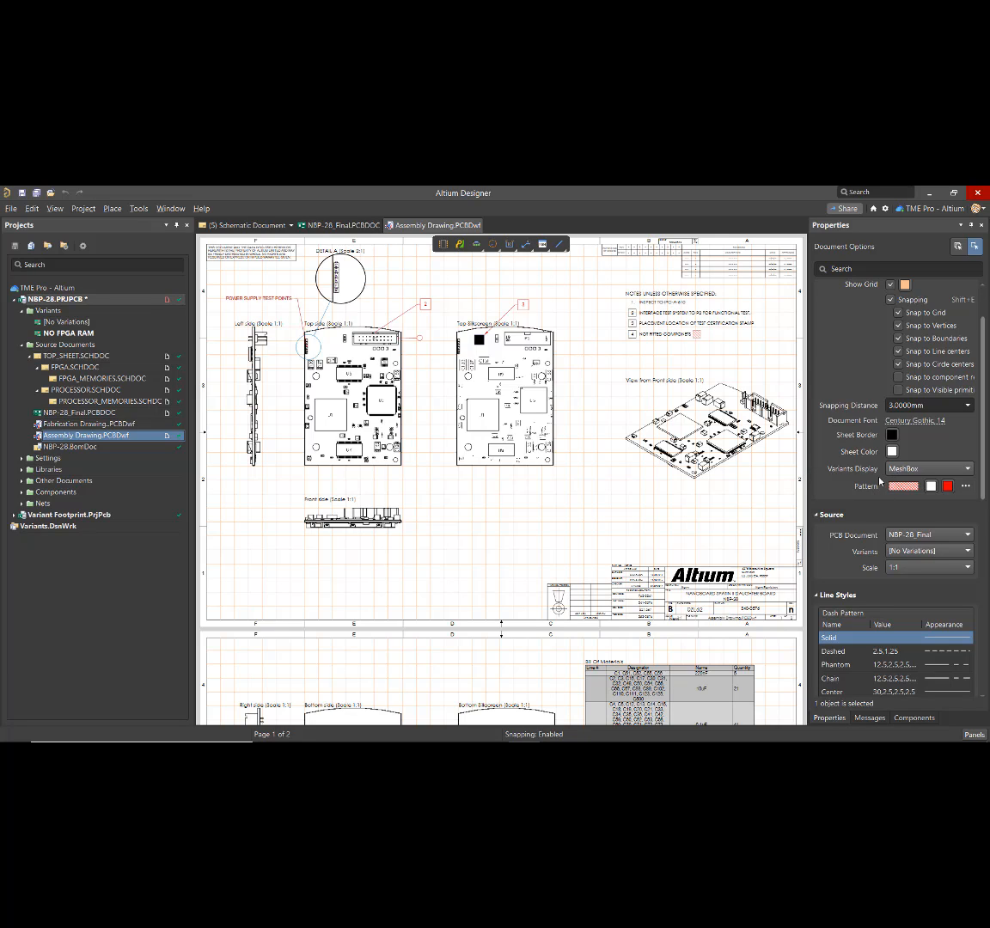
left_click(946, 469)
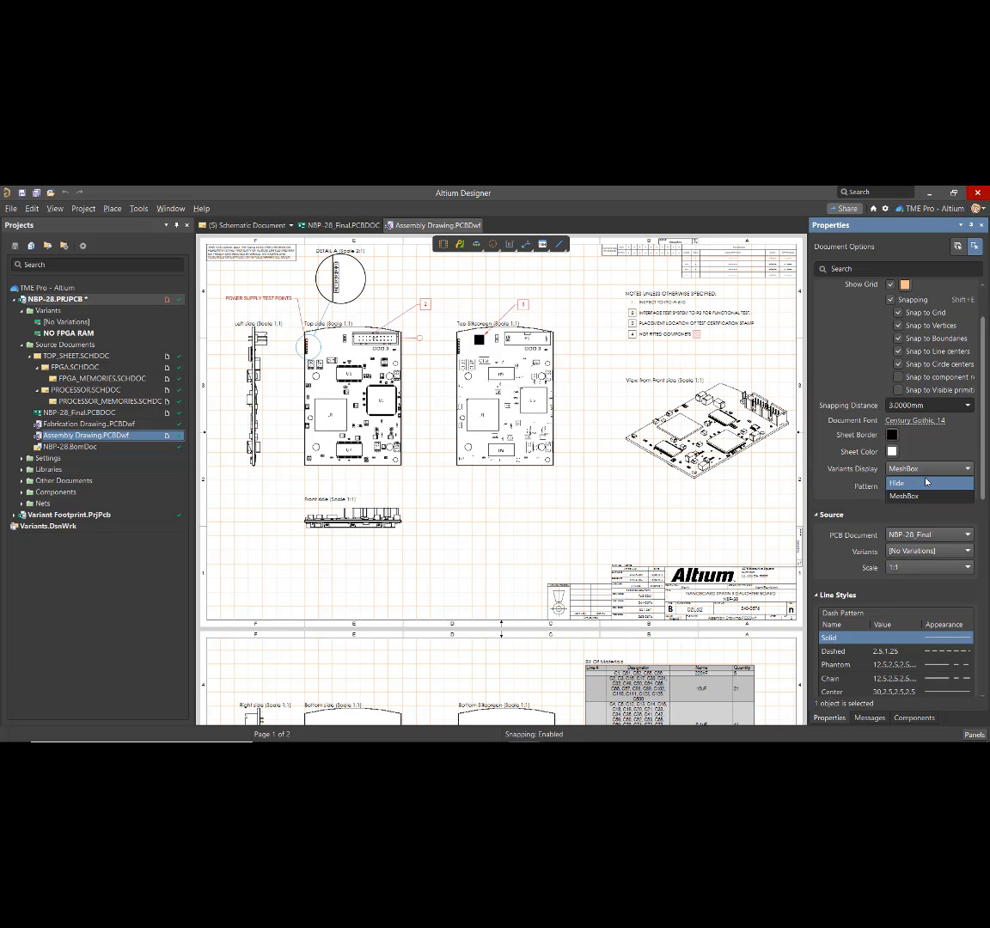
left_click(904, 496)
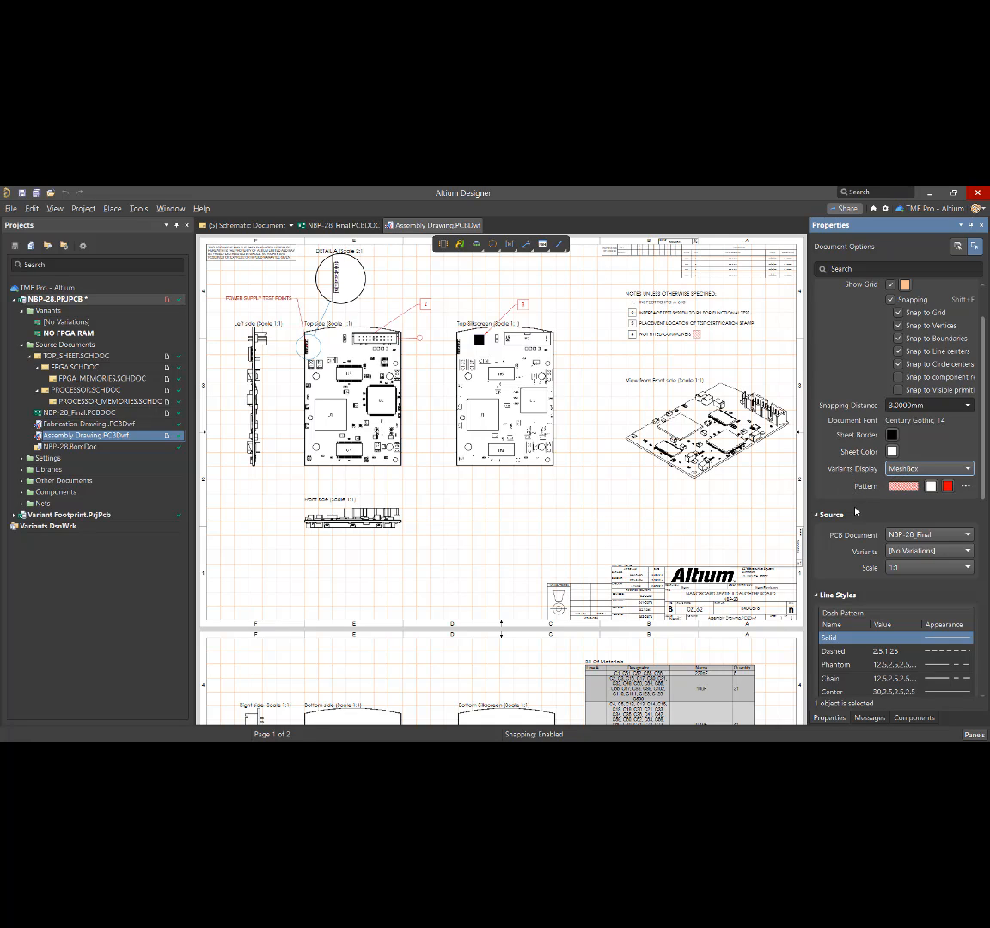
- Set the assembly drawing's source variant to NO FPGA RAM and check the title block, the notes and the not-fitted components
left_click(967, 555)
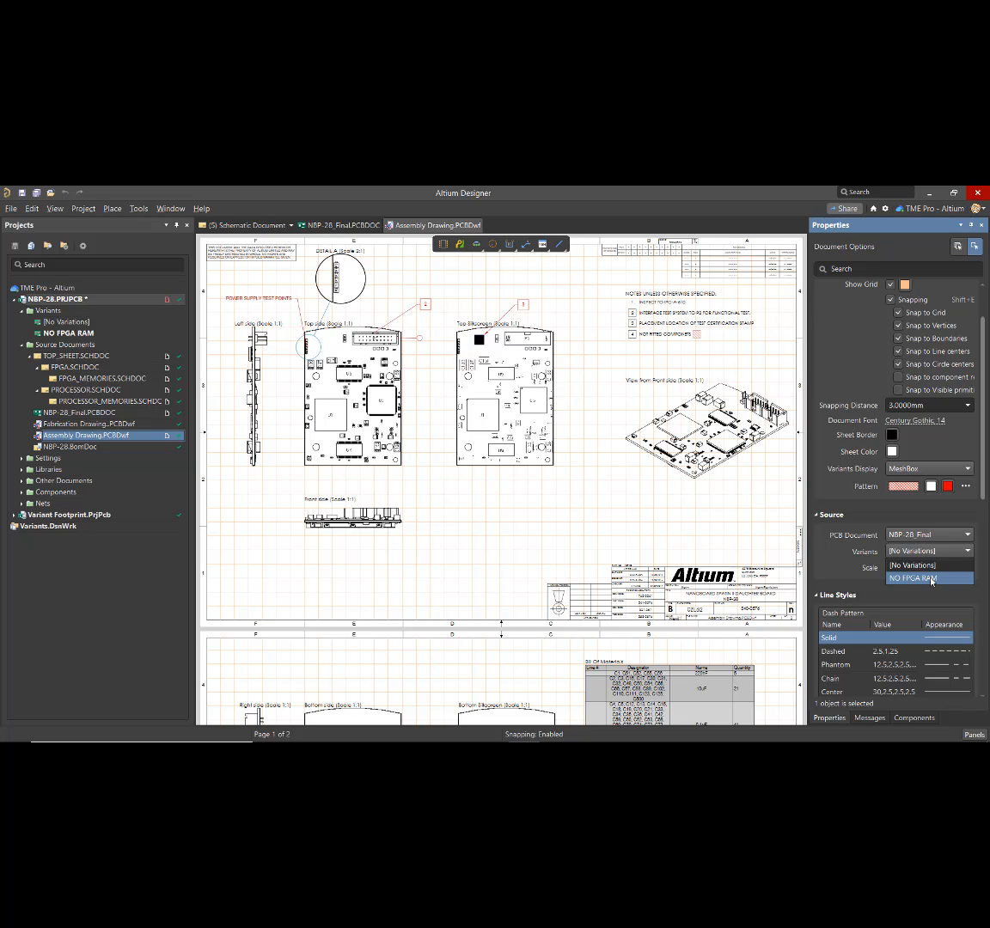
left_click(932, 581)
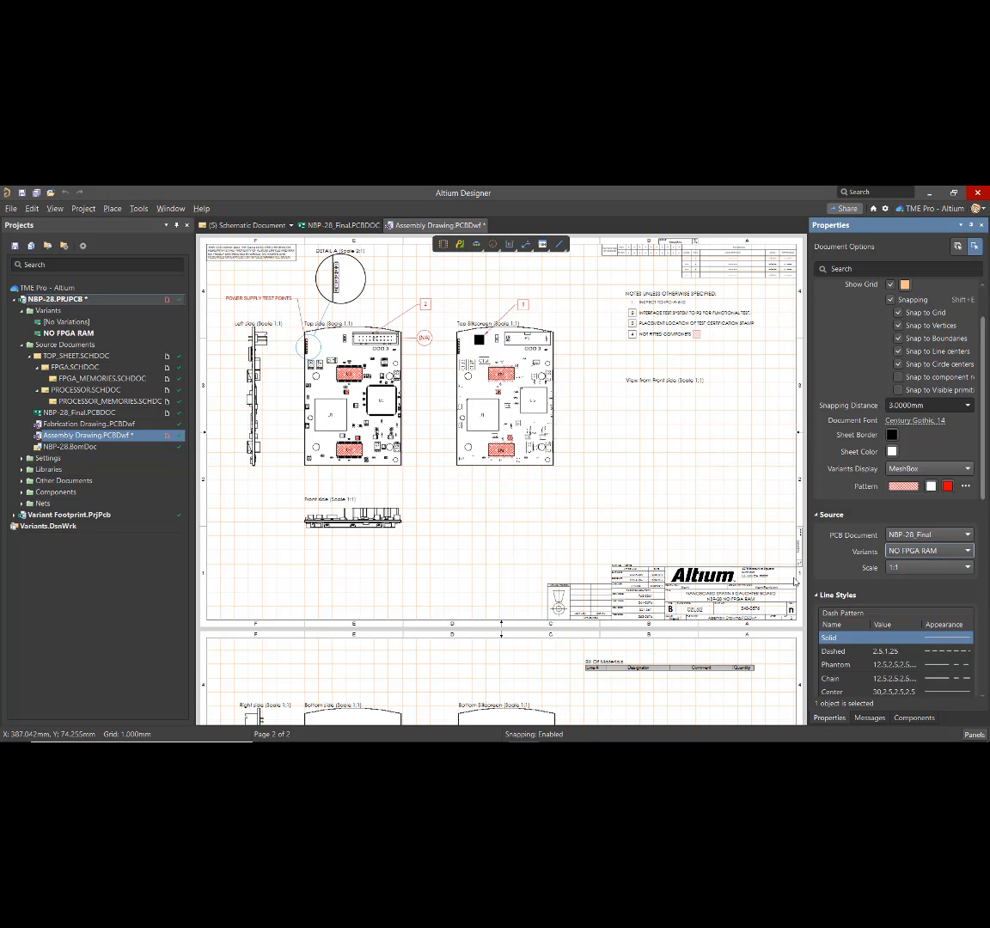
scroll(729, 609, "up", 3, "ctrl")
scroll(729, 609, "up", 1, "ctrl")
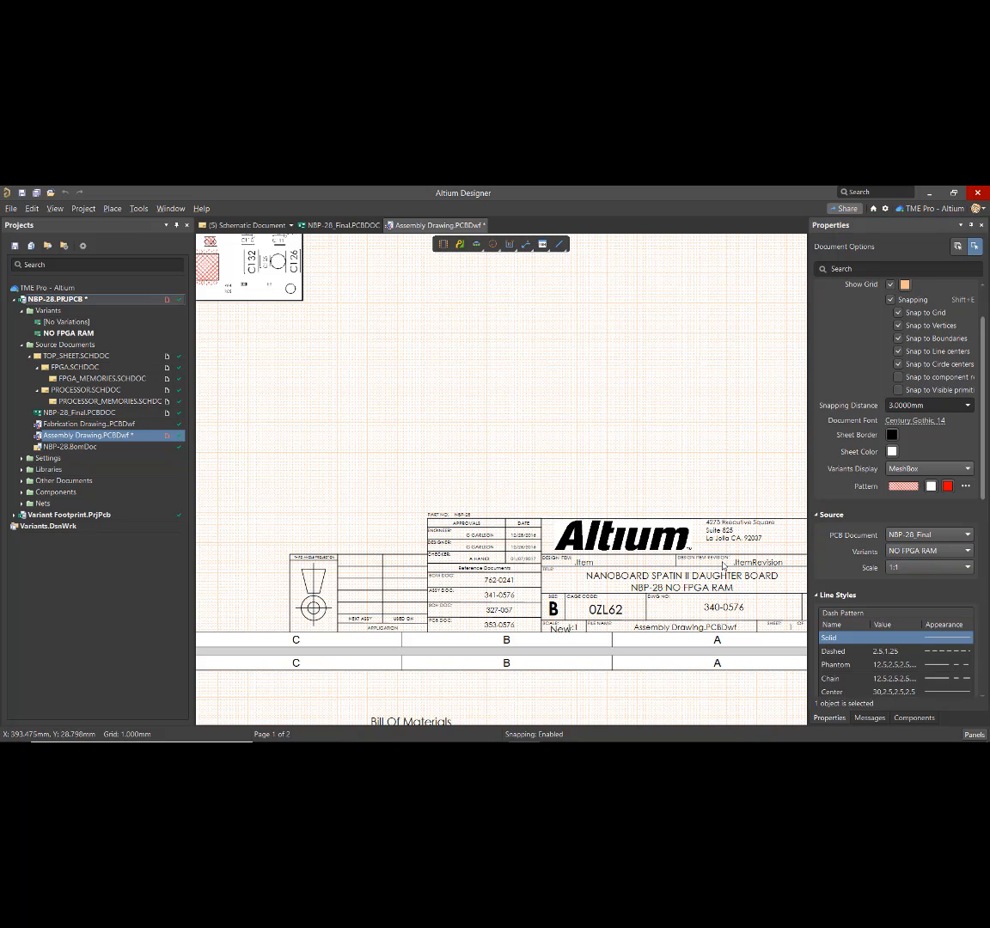
scroll(729, 554, "down", 4, "ctrl")
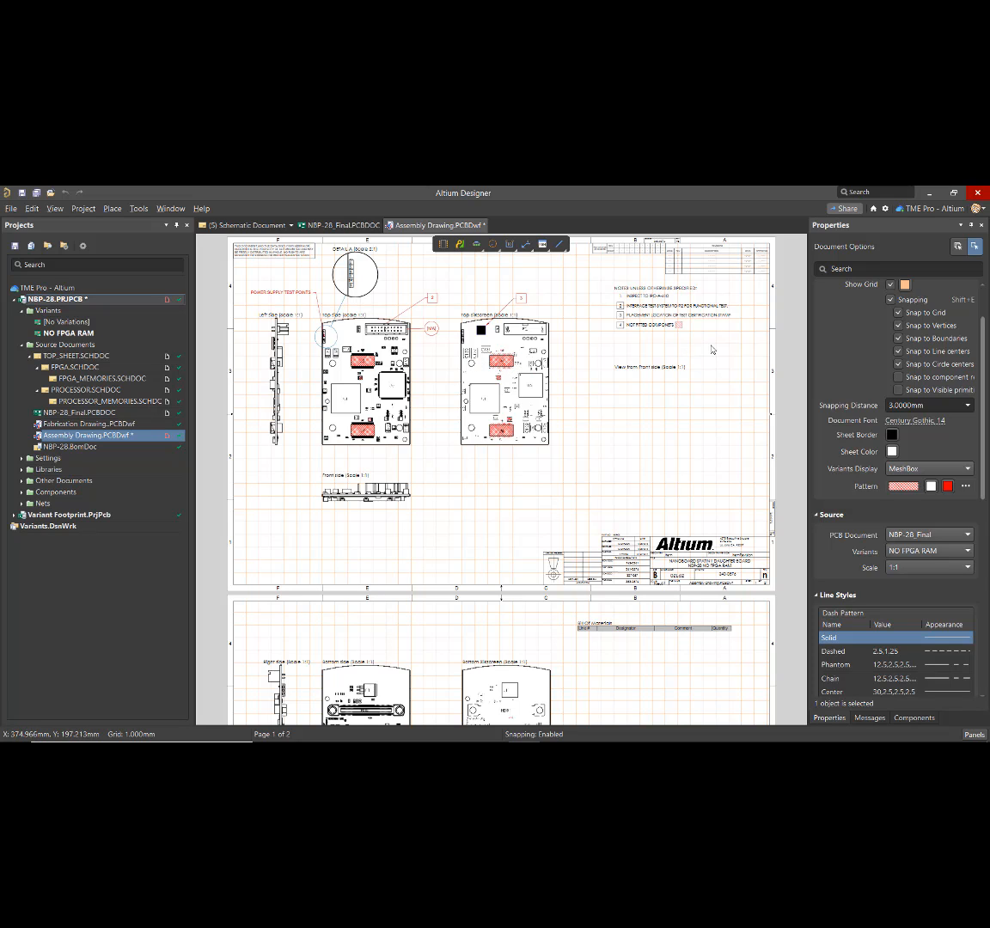
scroll(653, 327, "up", 3, "ctrl")
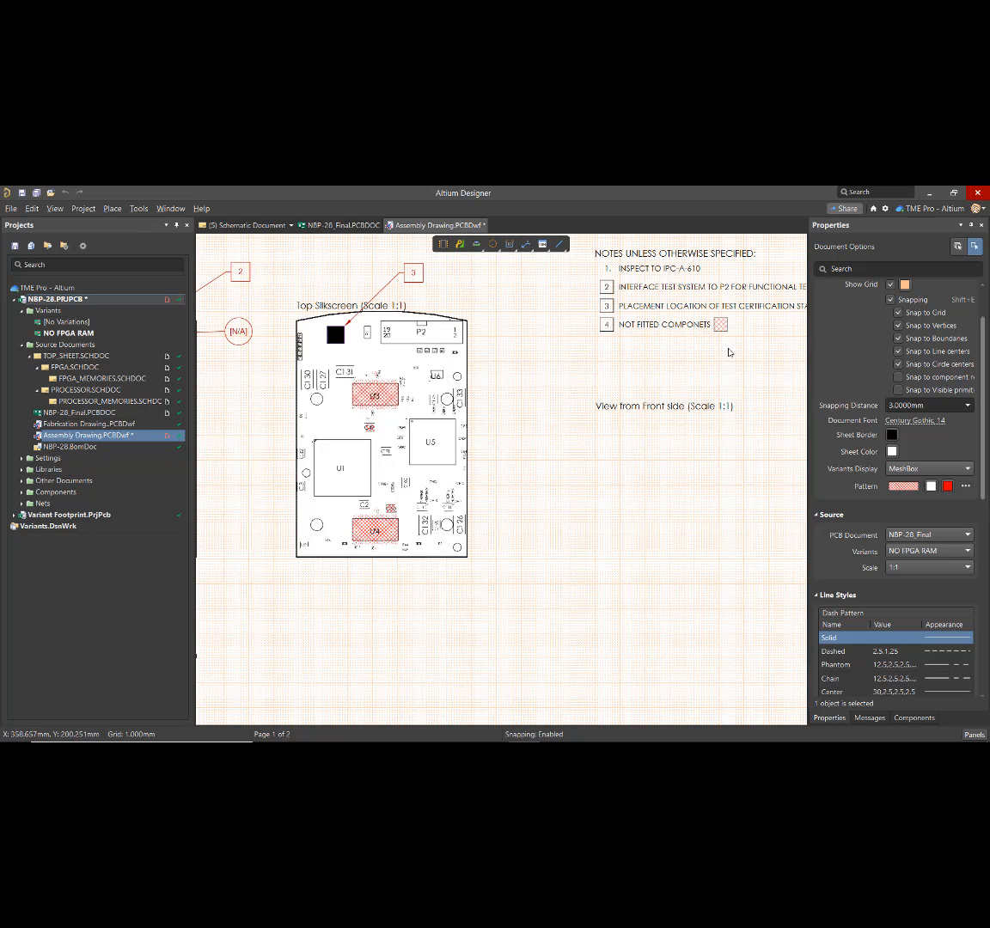
scroll(688, 348, "down", 5, "ctrl")
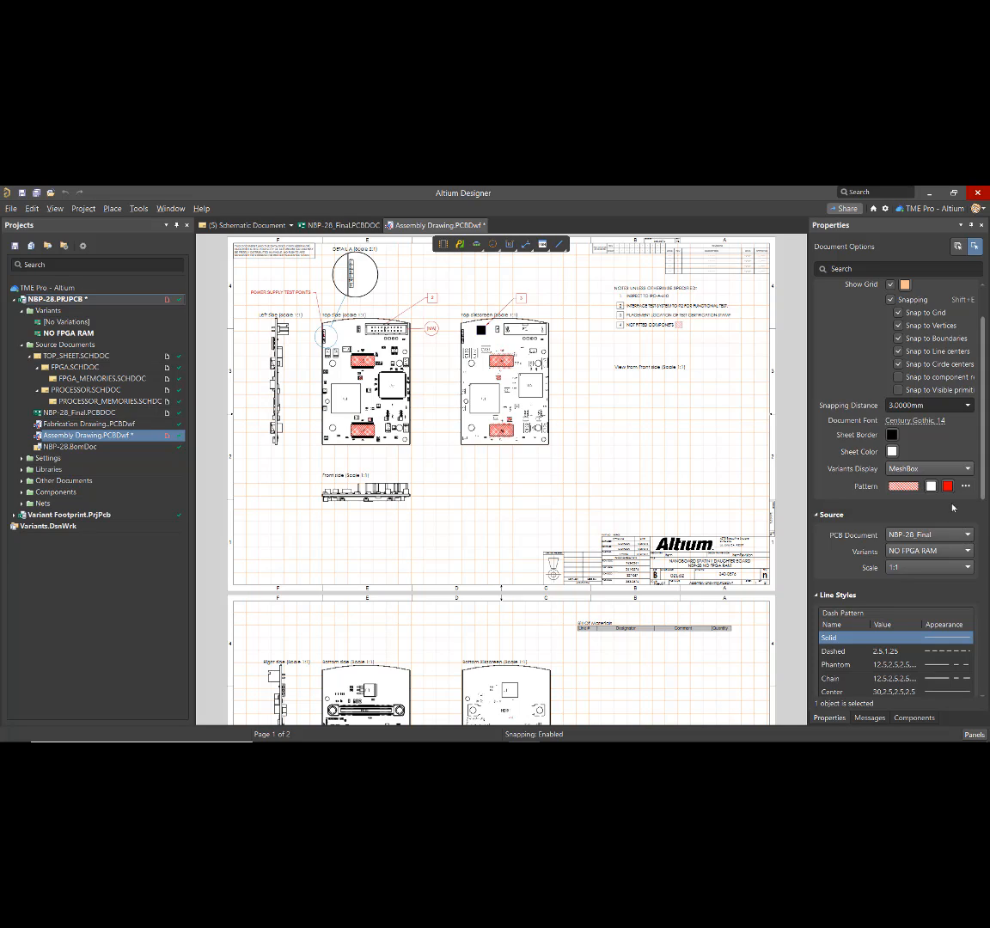
- Try Hide as the assembly drawing's variants display and return it to MeshBox
left_click(965, 469)
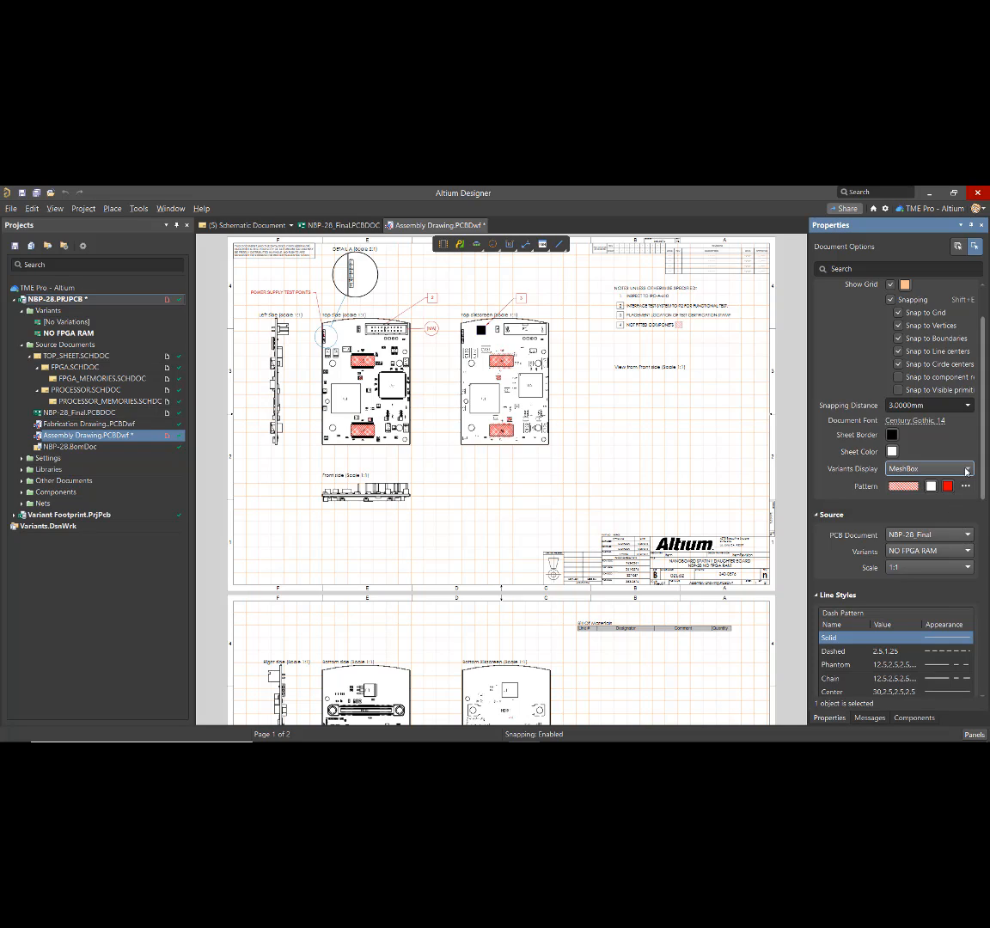
left_click(968, 470)
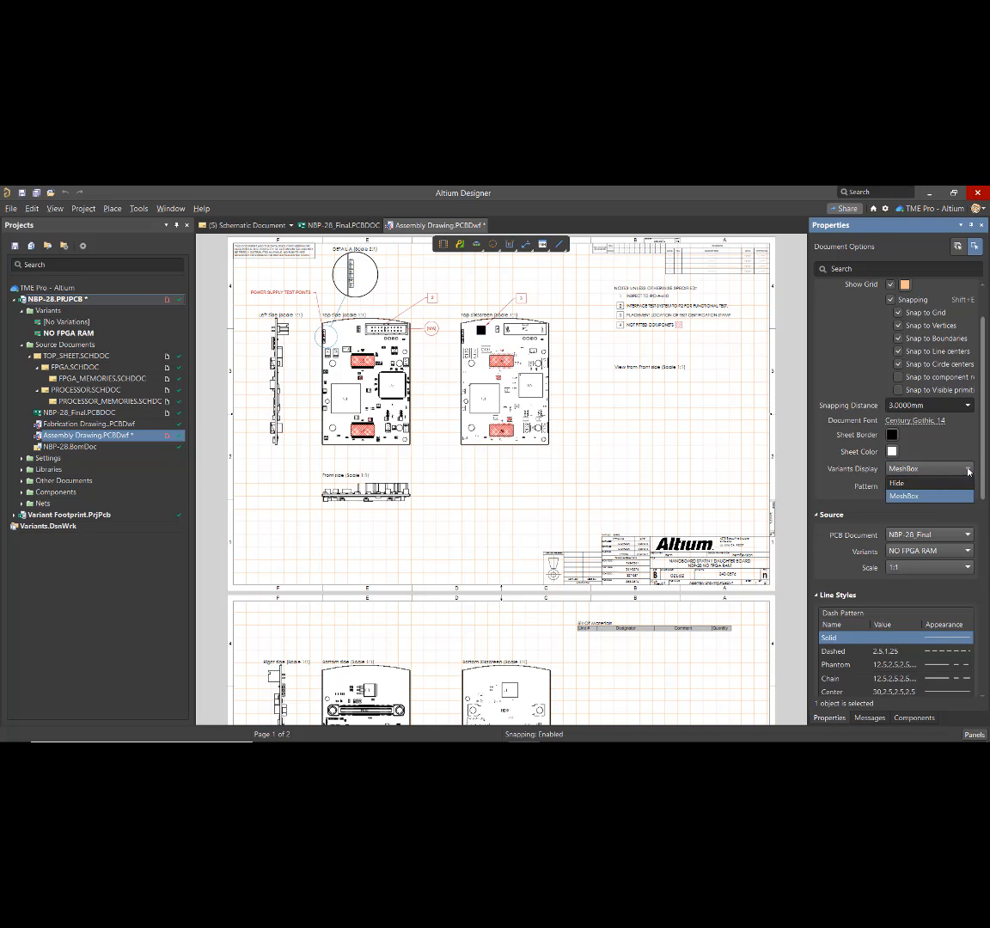
left_click(922, 485)
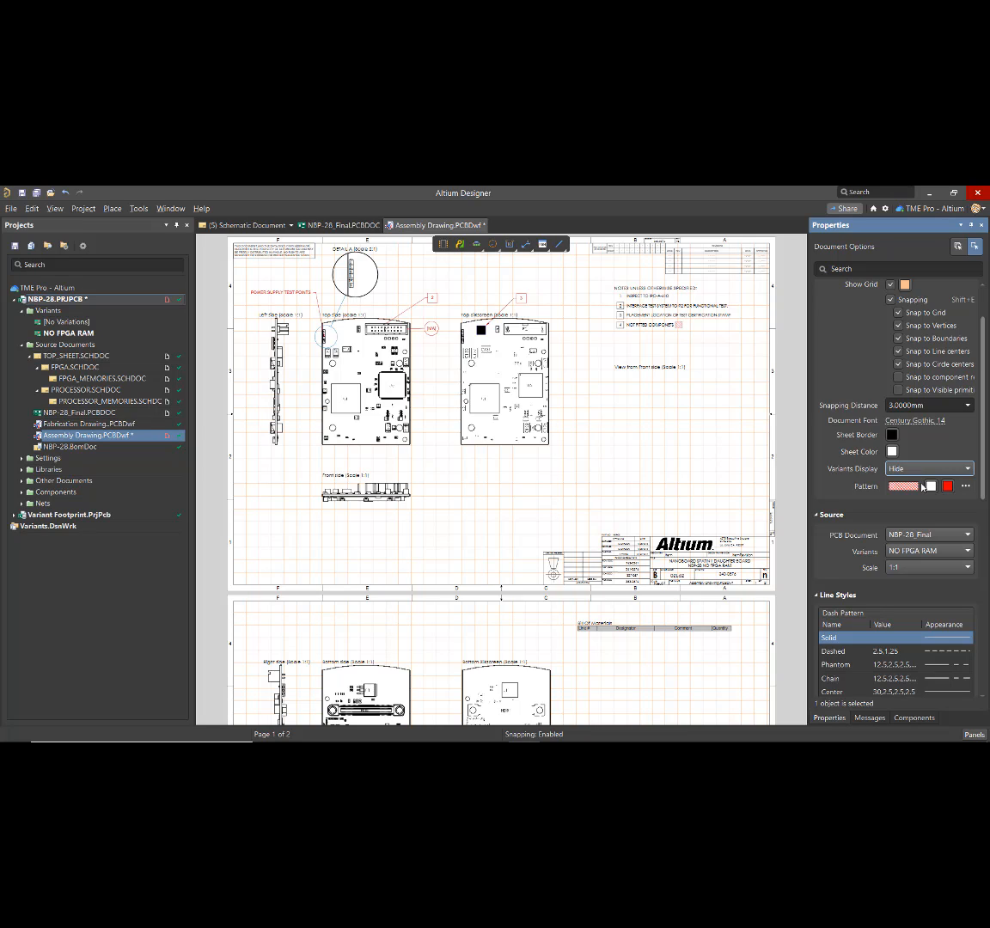
left_click(967, 471)
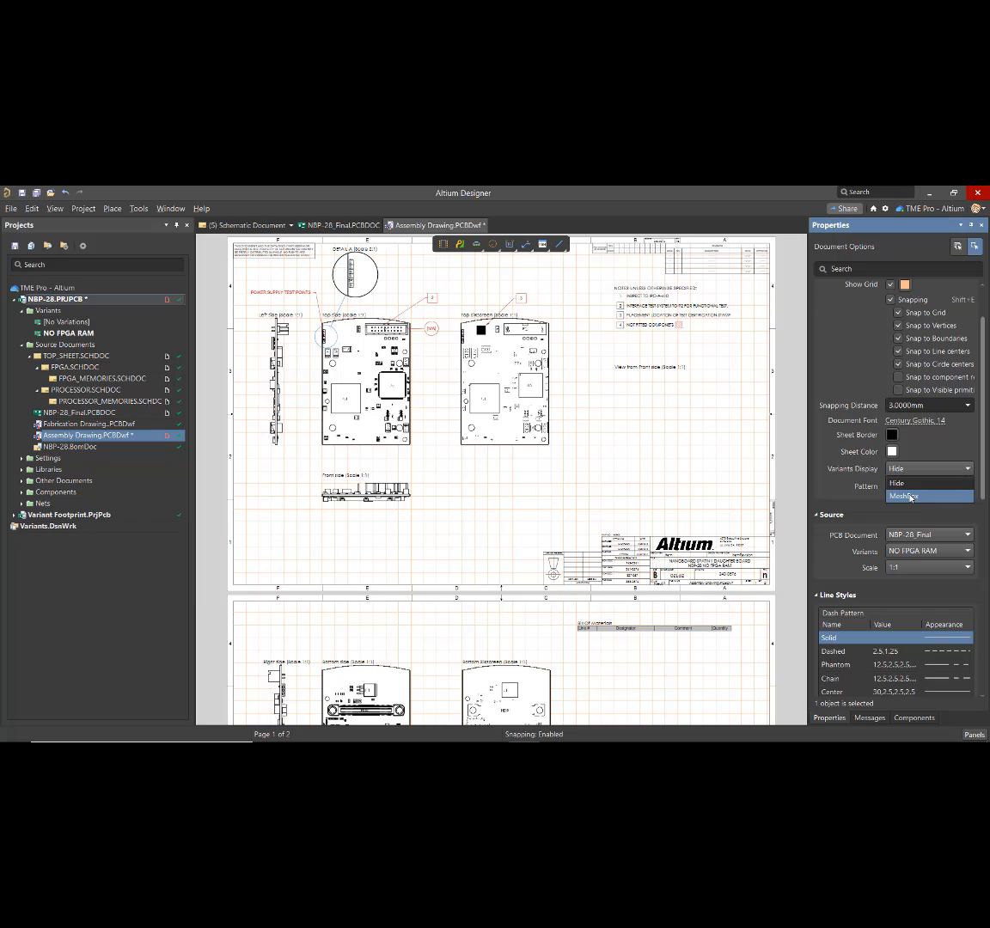
left_click(910, 497)
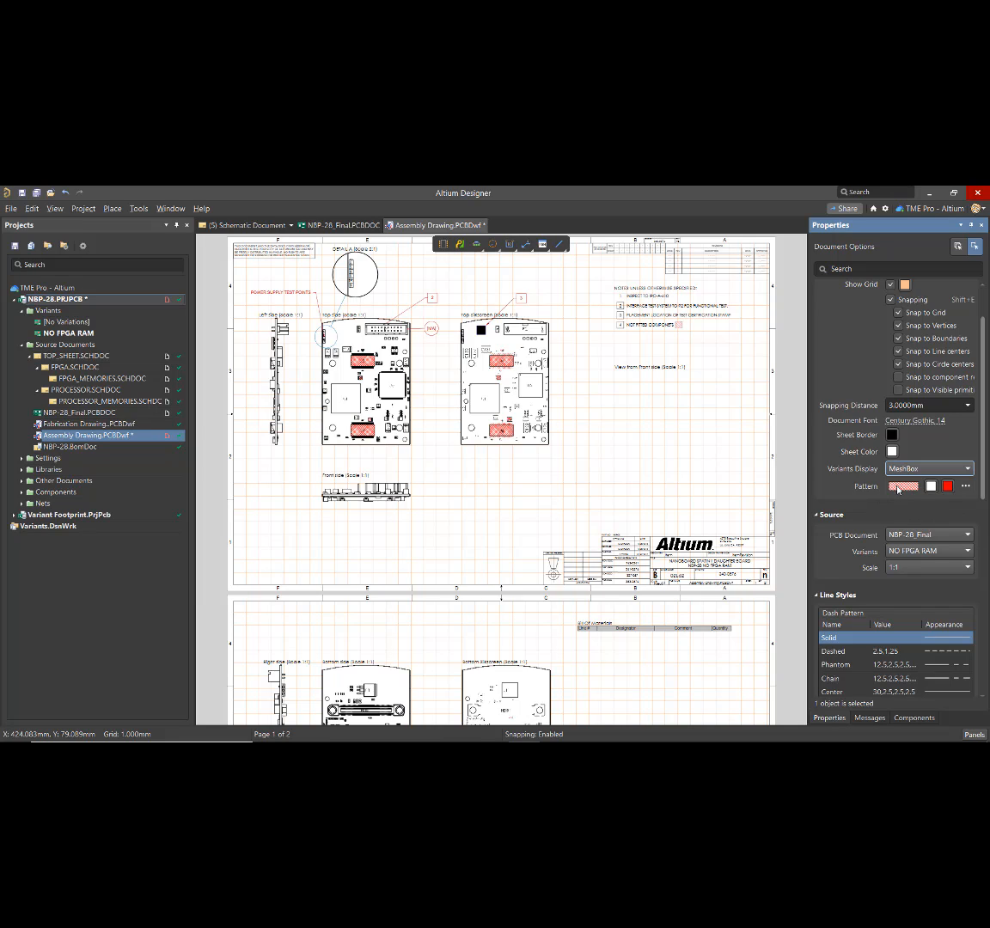
- Try Solid as the mesh-box pattern for the not-fitted components, keeping MeshBox as the variants display
left_click(966, 487)
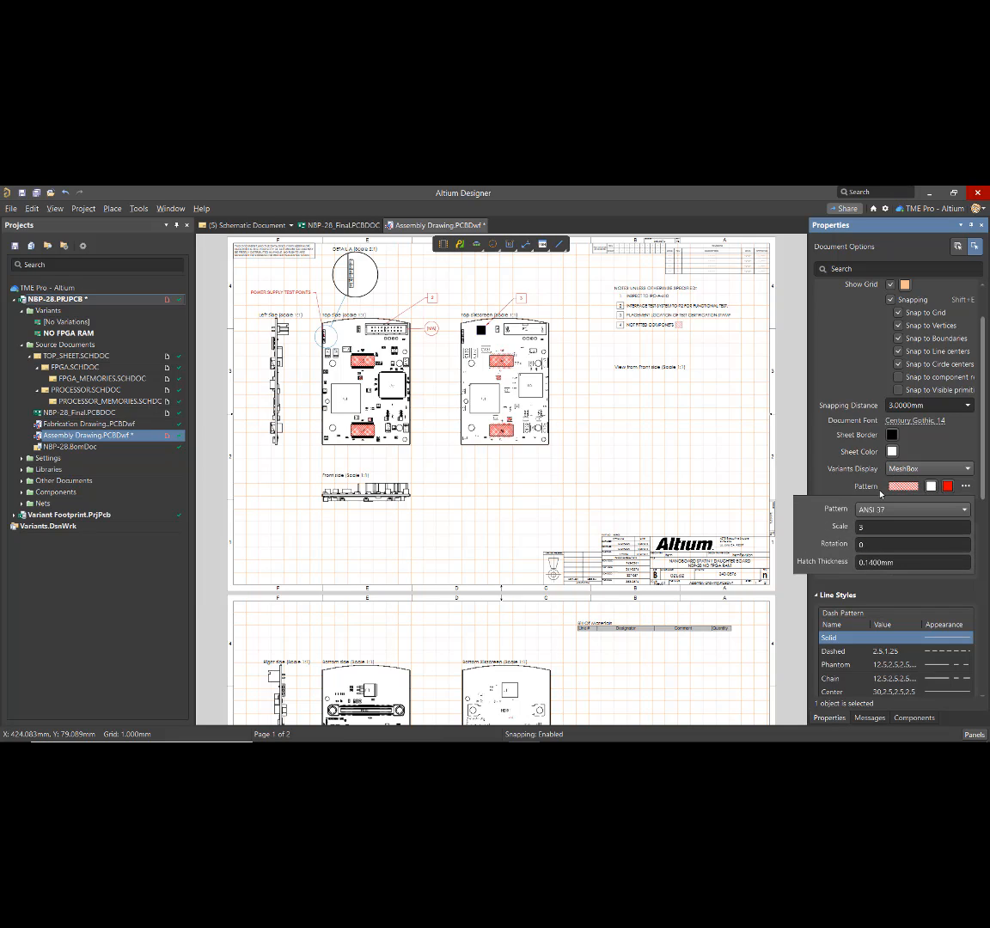
left_click(963, 511)
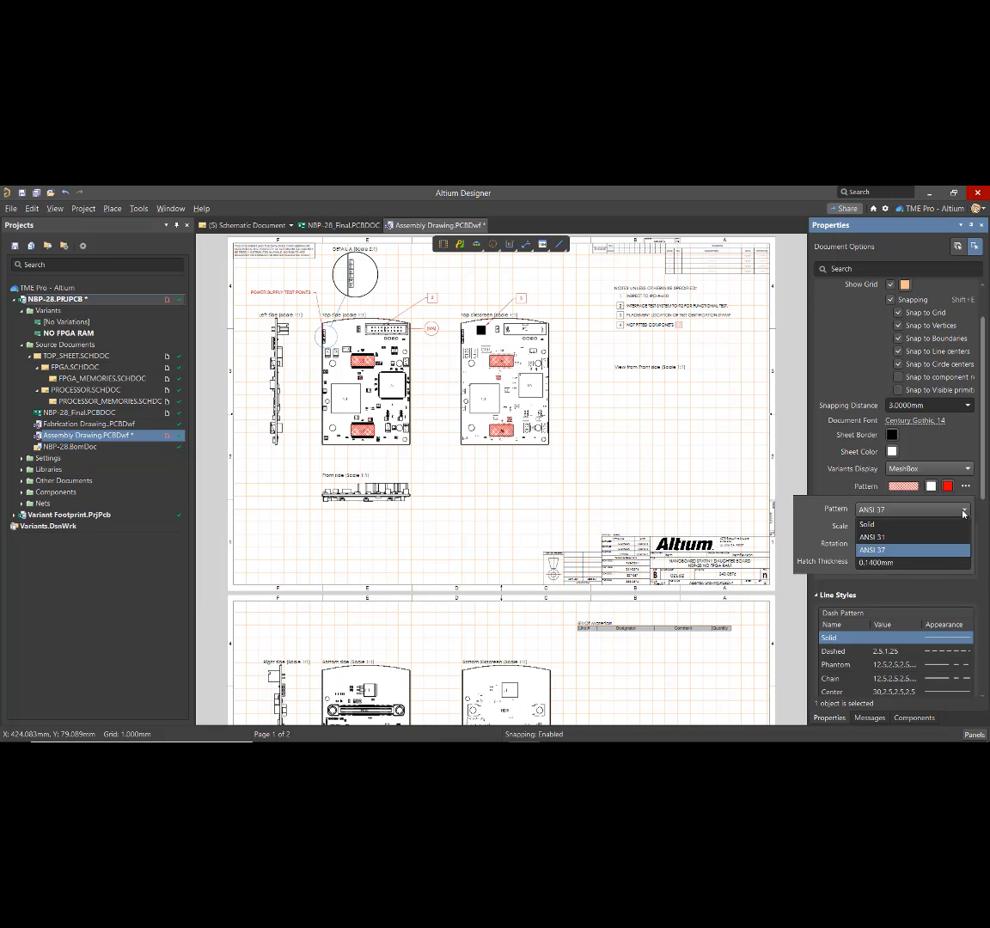
left_click(908, 524)
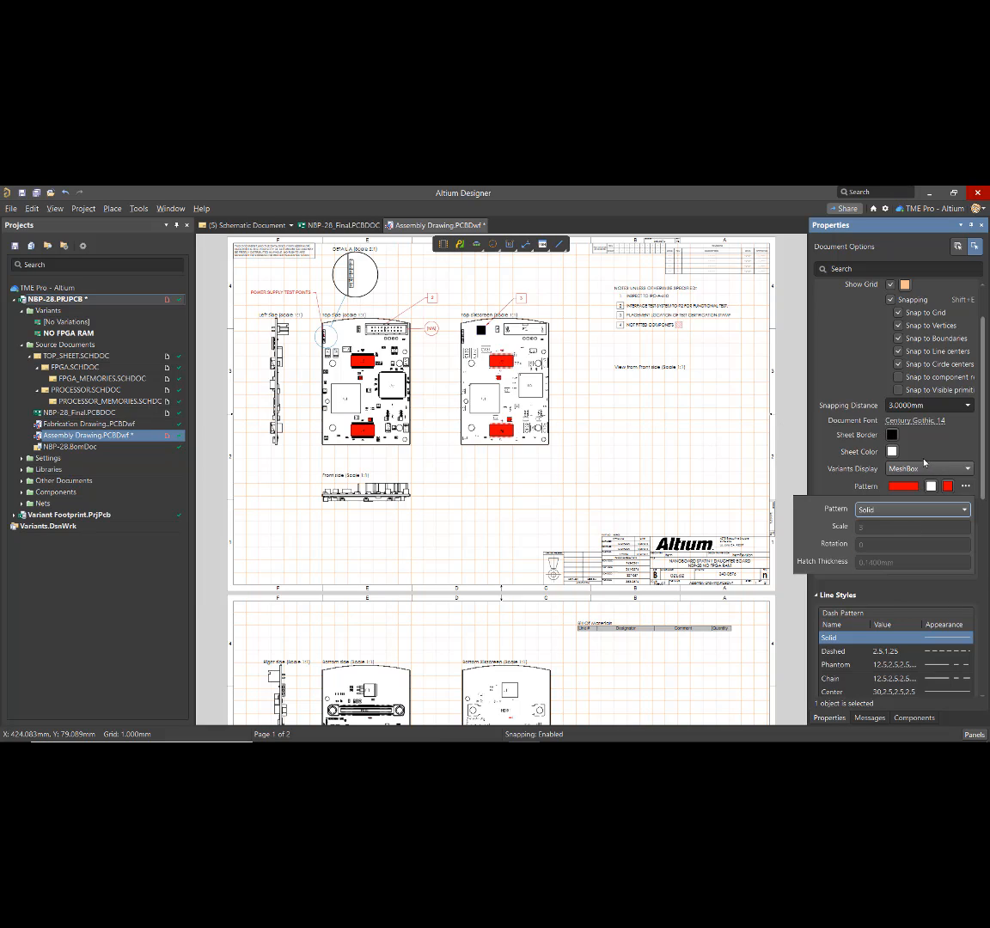
left_click(968, 470)
left_click(954, 471)
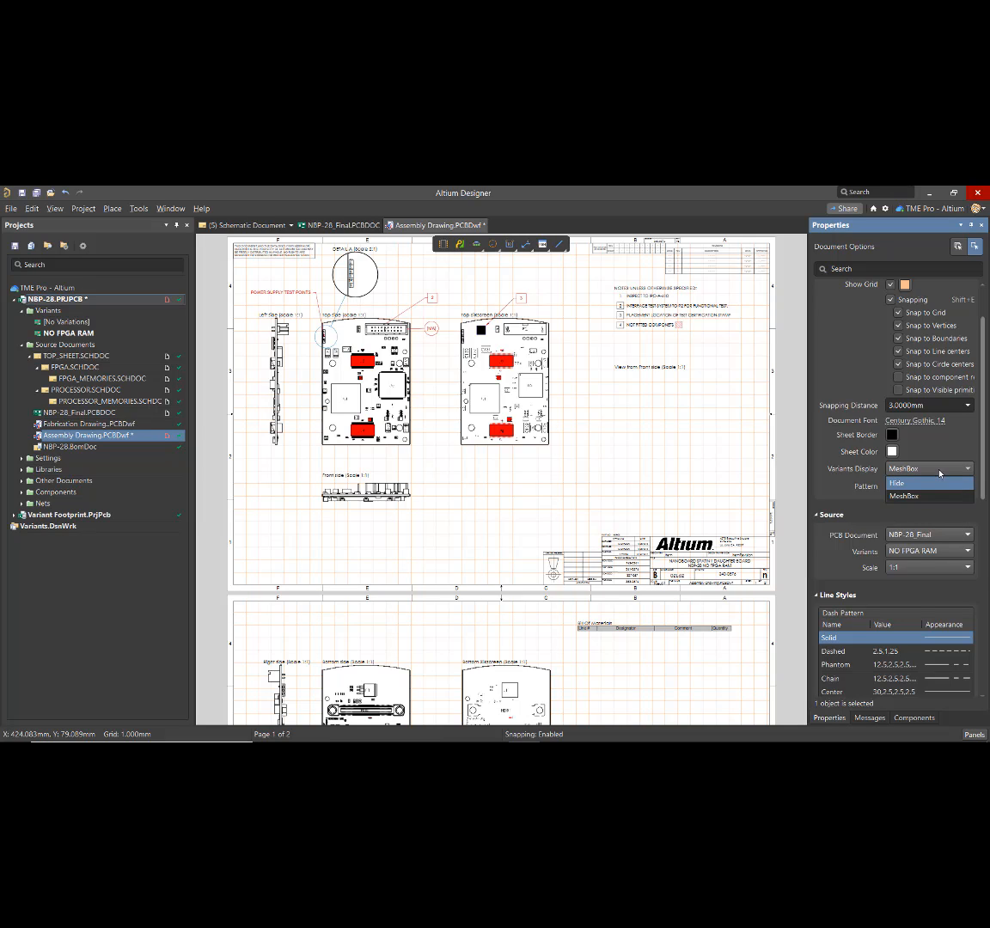
left_click(927, 496)
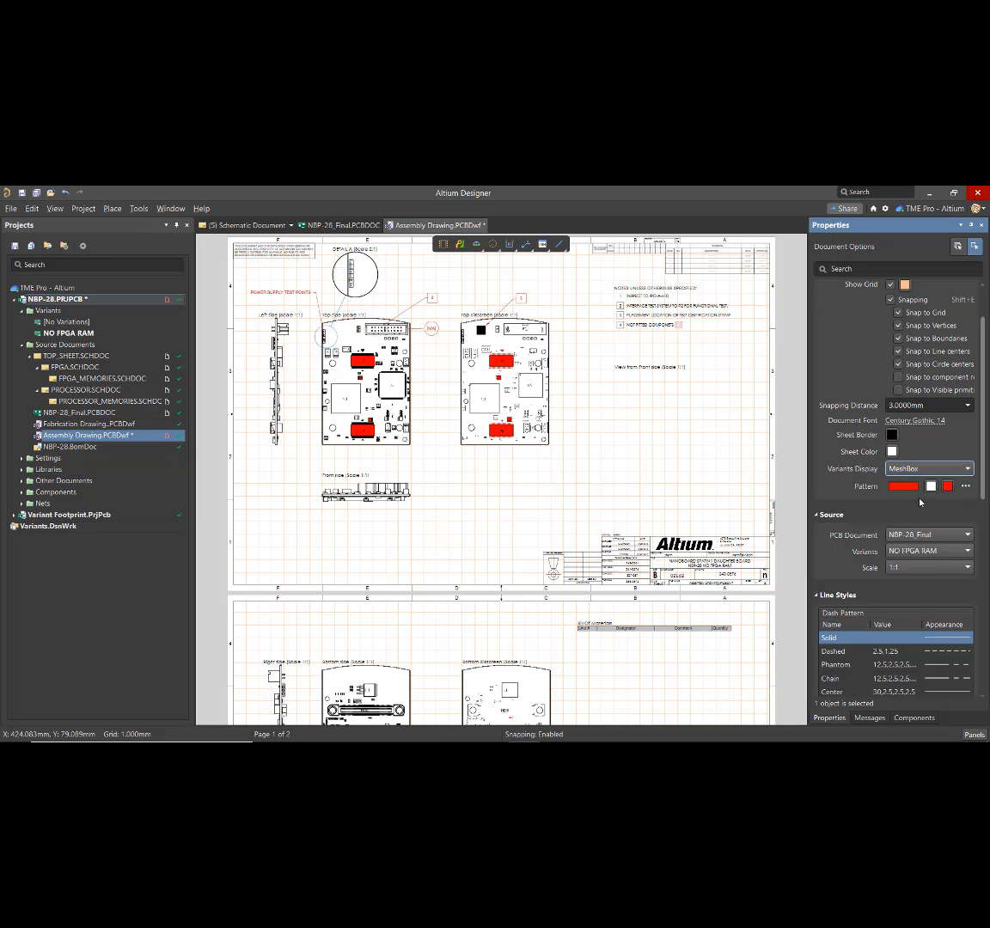
- Try ANSI 31 as the mesh-box pattern for the not-fitted components and return it to ANSI 37
left_click(966, 487)
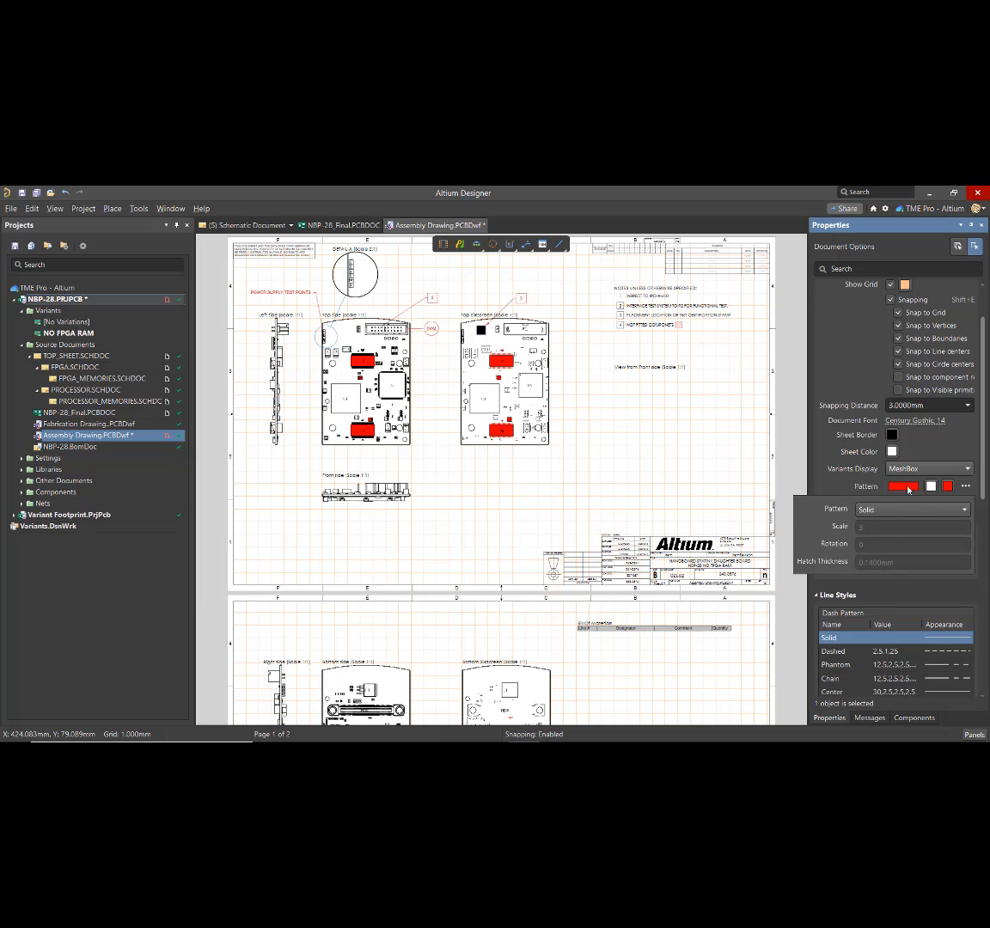
left_click(948, 510)
left_click(877, 535)
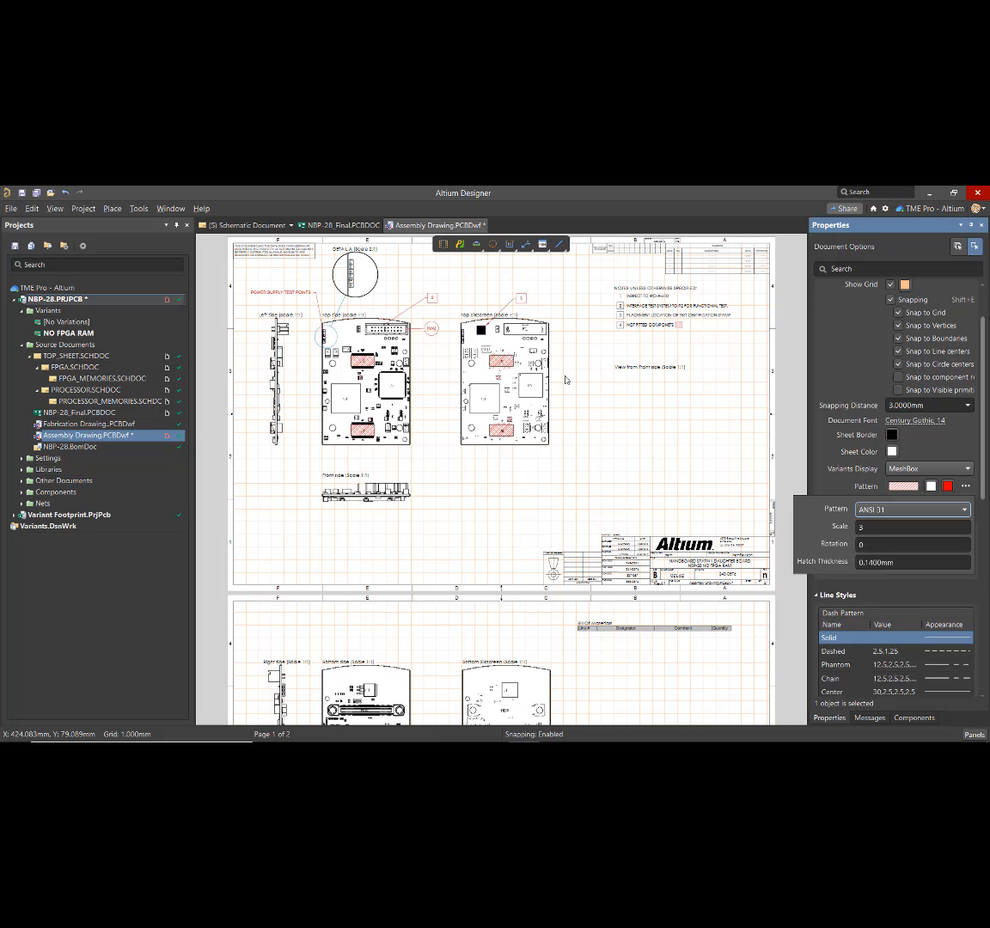
left_click(950, 511)
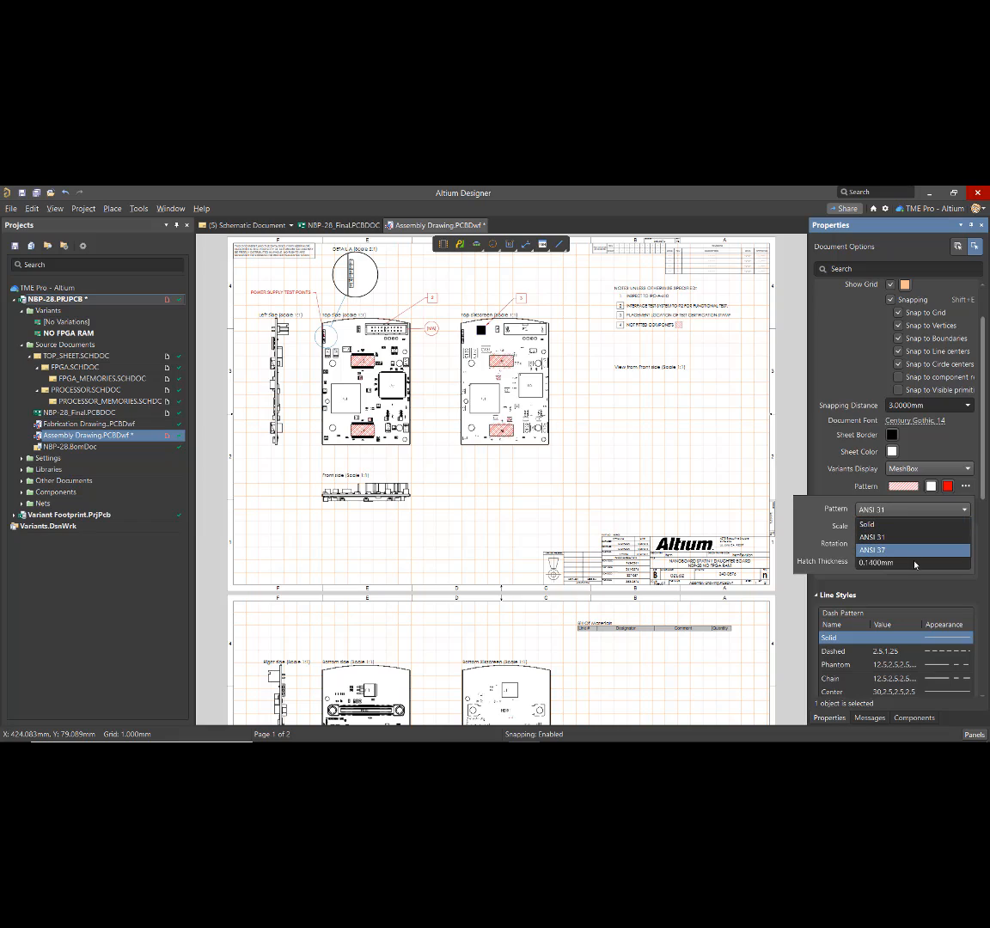
left_click(900, 550)
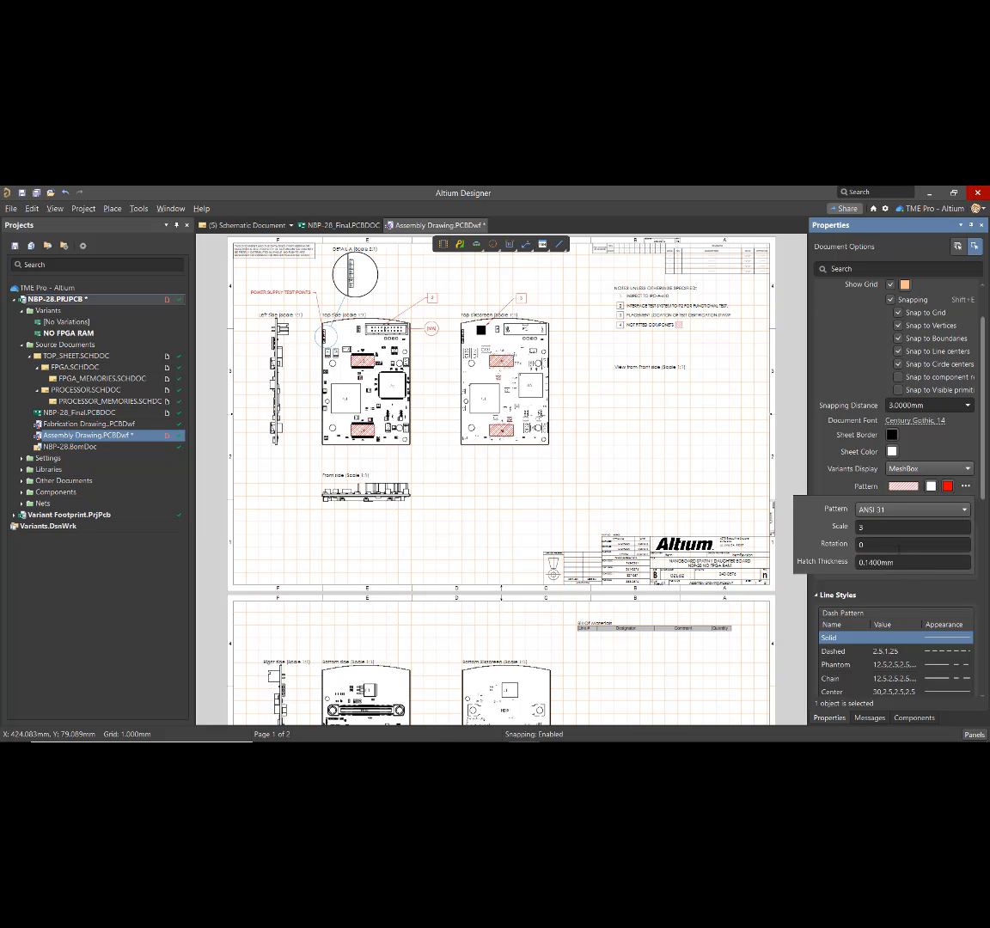
left_click(612, 473)
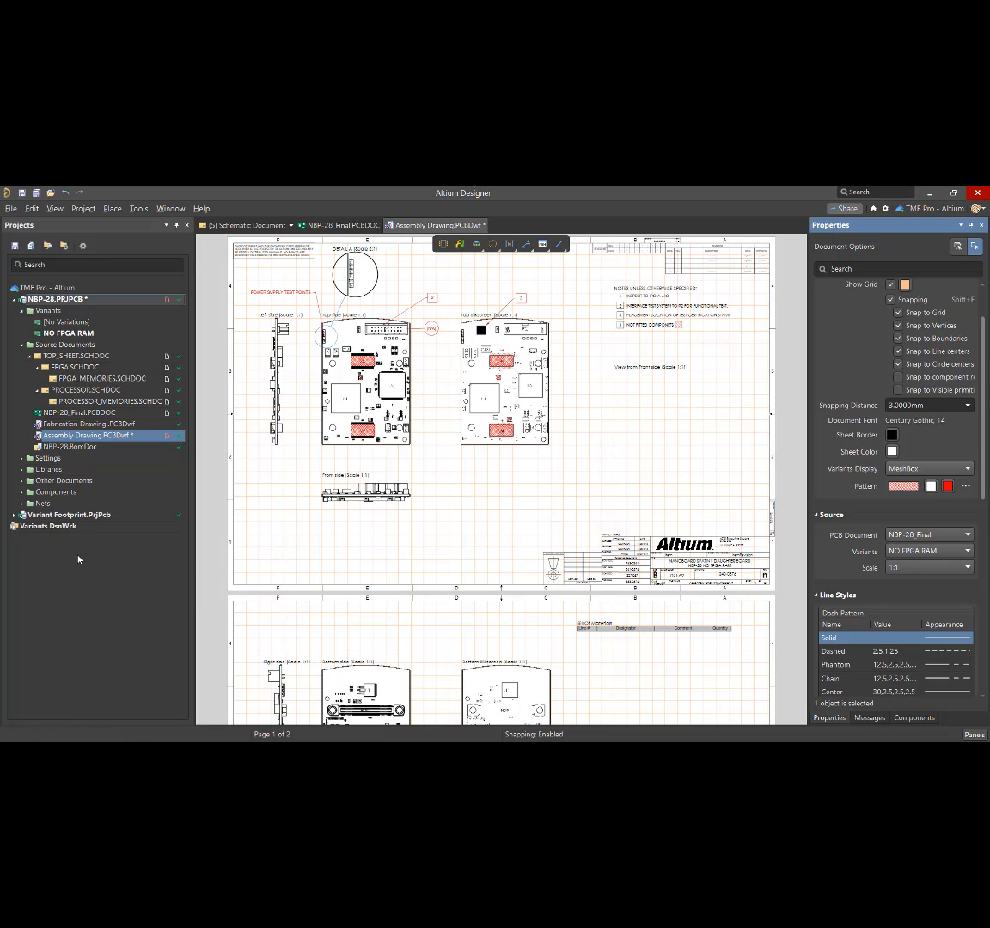
- Collapse the NBP-28 project, expand Variant Footprint.PrjPcb, and open its 32K x 8 STATIC RAM.SchDoc schematic
left_click(13, 299)
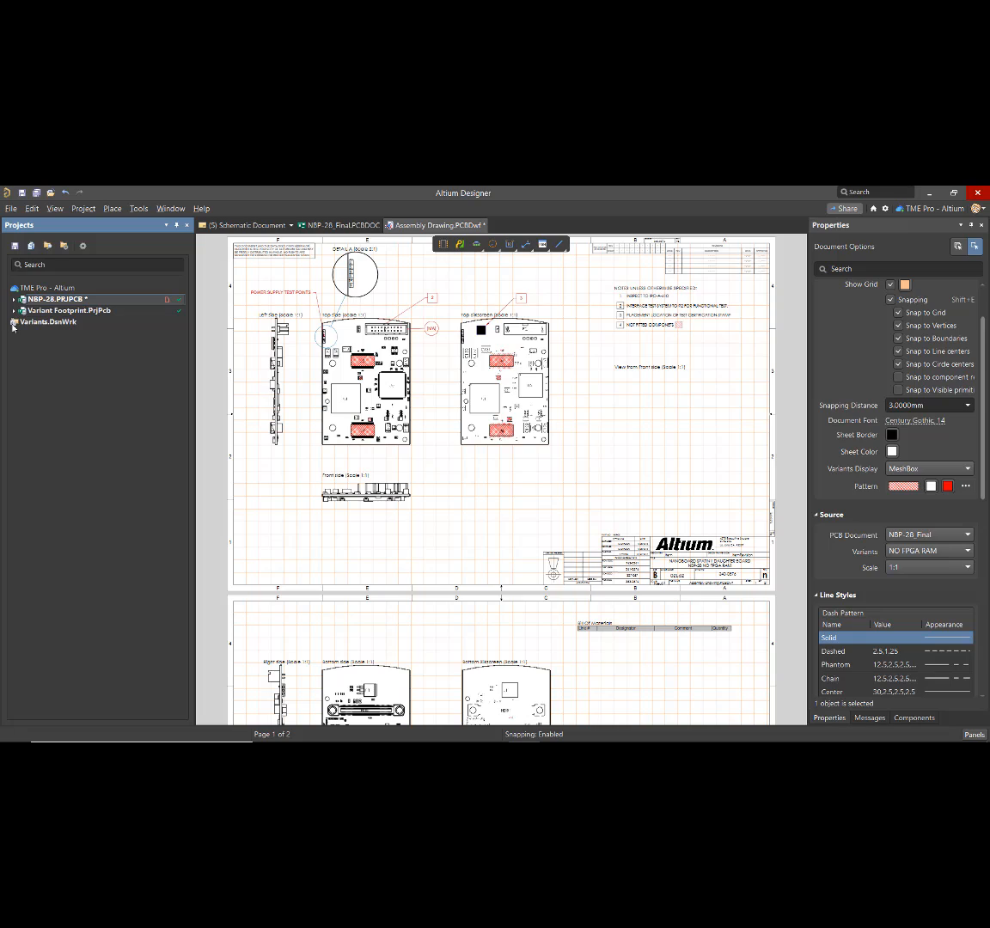
left_click(14, 311)
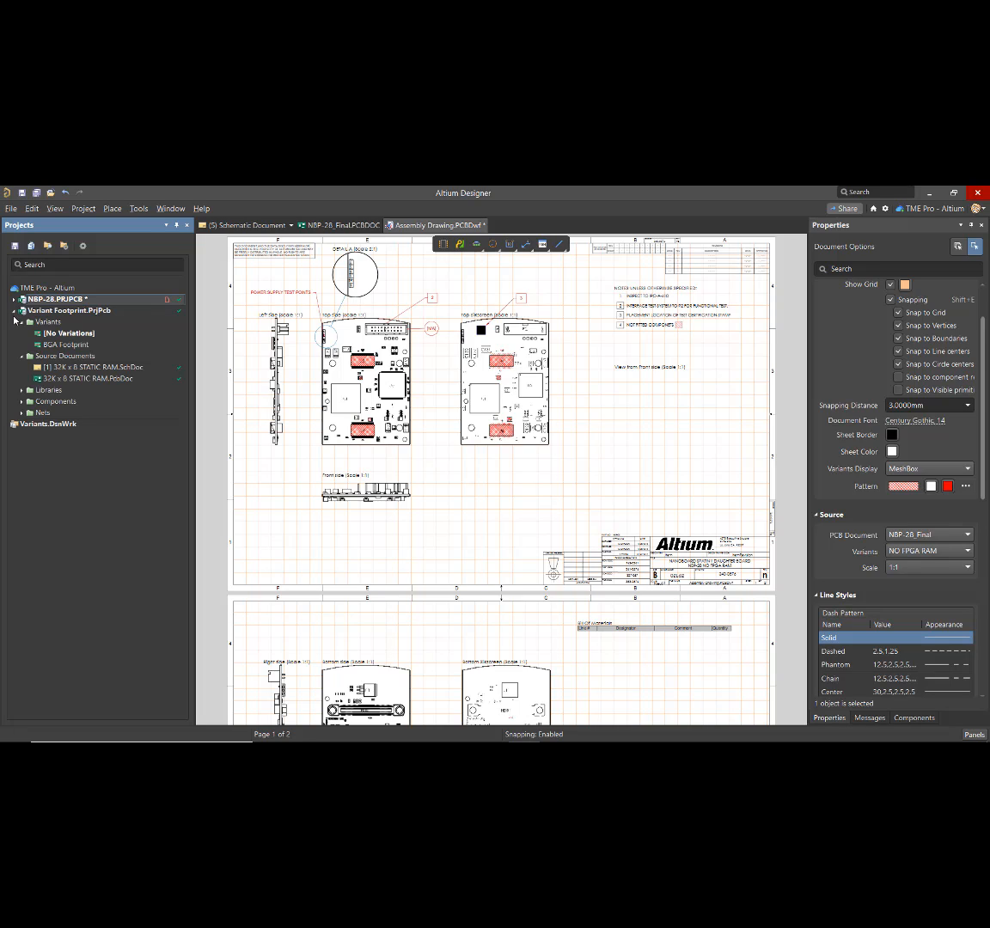
double_click(86, 367)
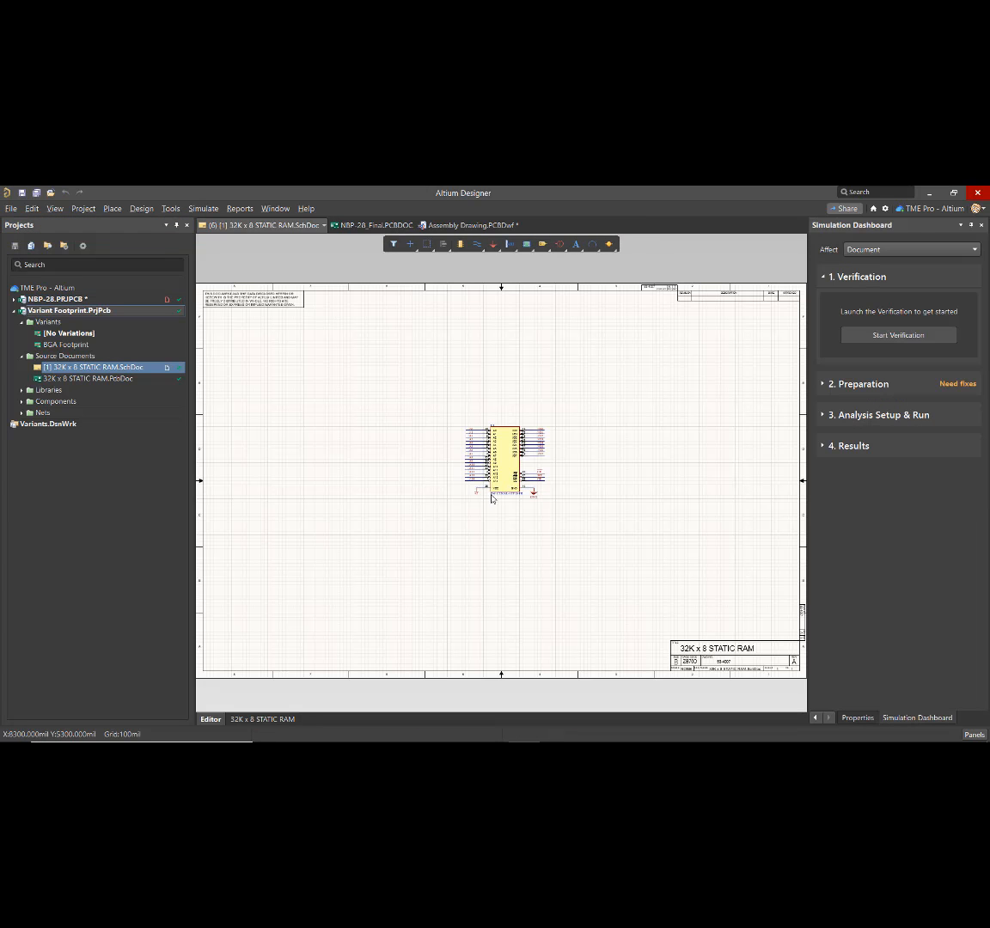
scroll(504, 487, "up", 3, "ctrl")
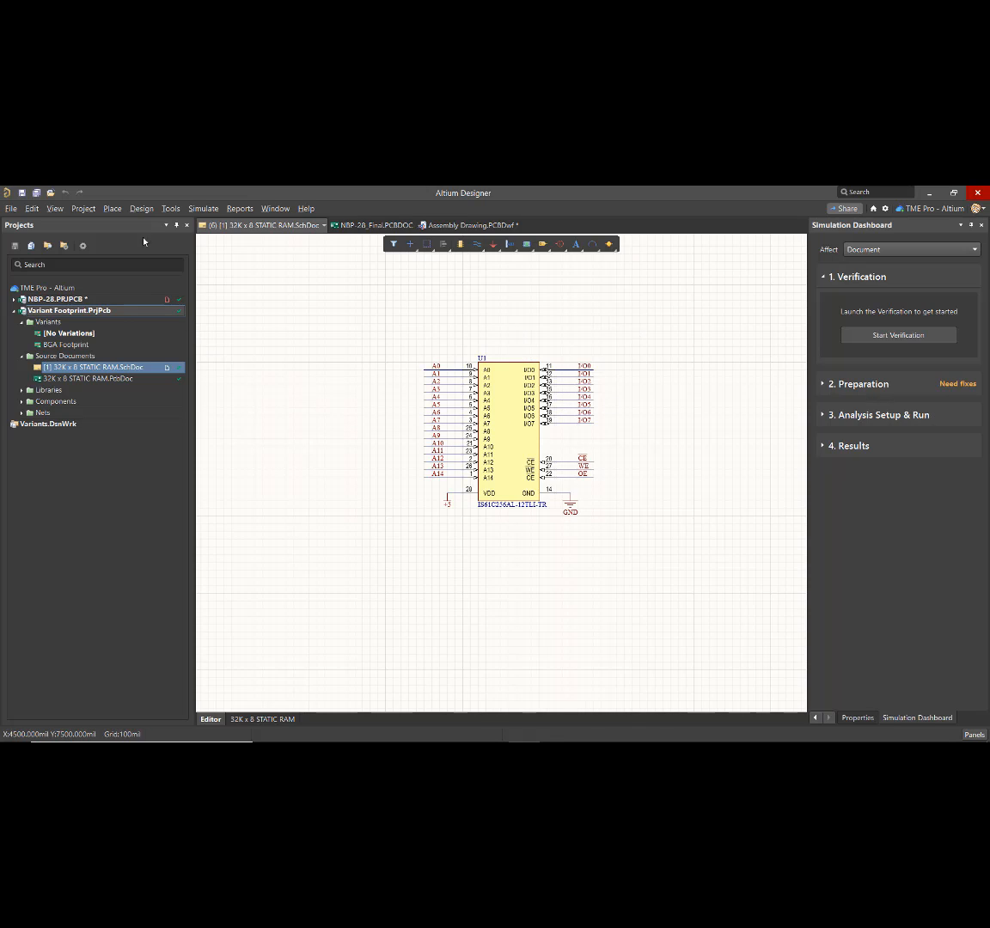
- Open the Variant Footprint project's variant management and compare U1's original library link and case/package with its BGA Footprint variation
left_click(83, 208)
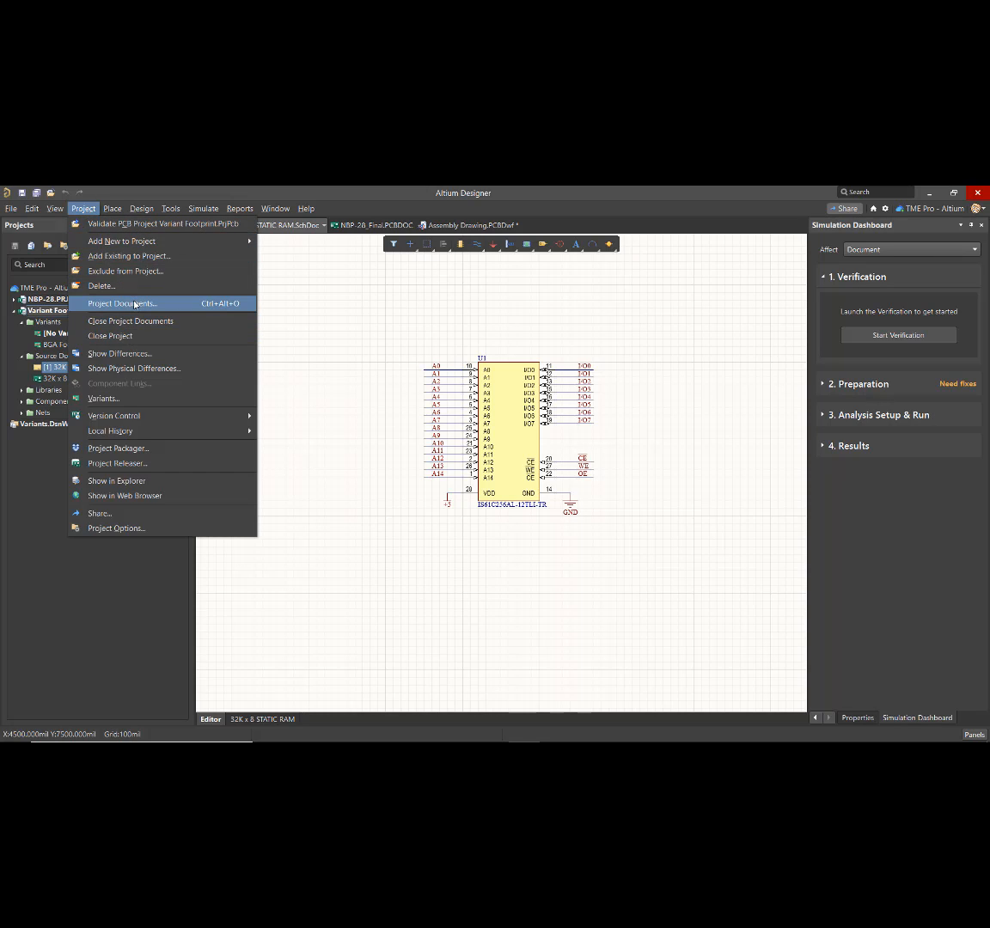
left_click(122, 399)
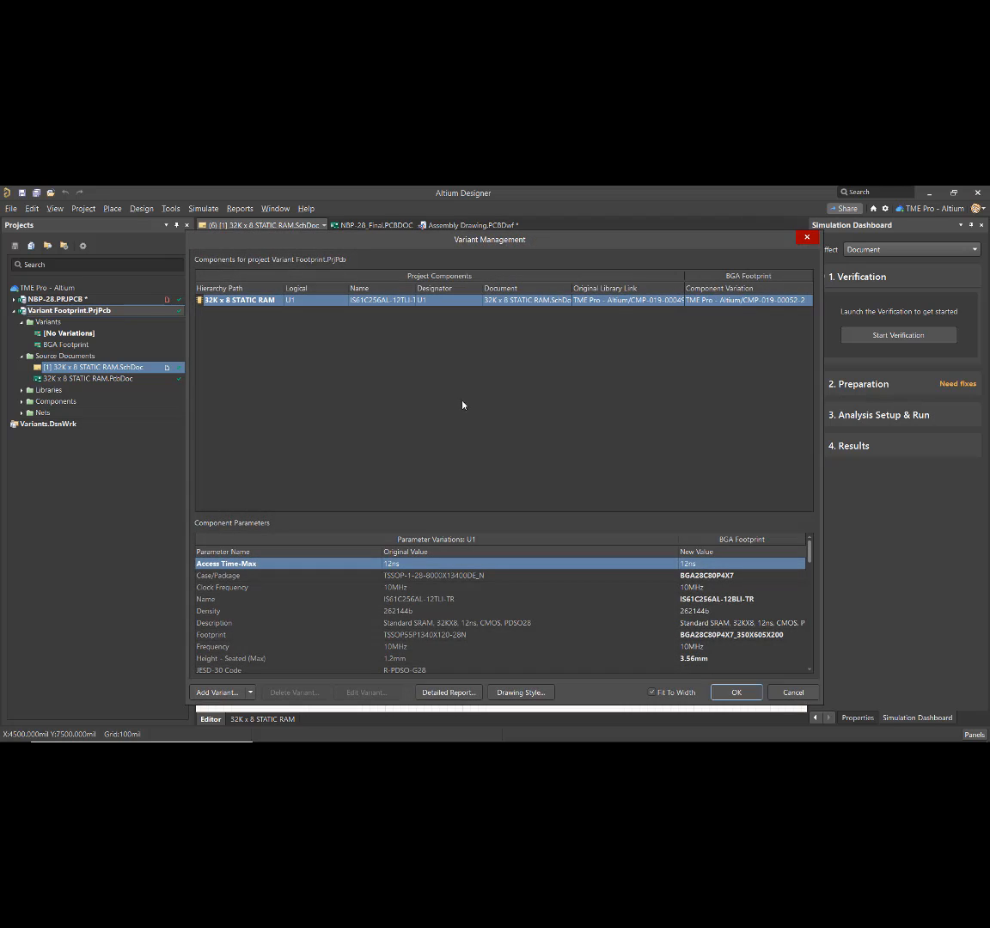
left_click(712, 303)
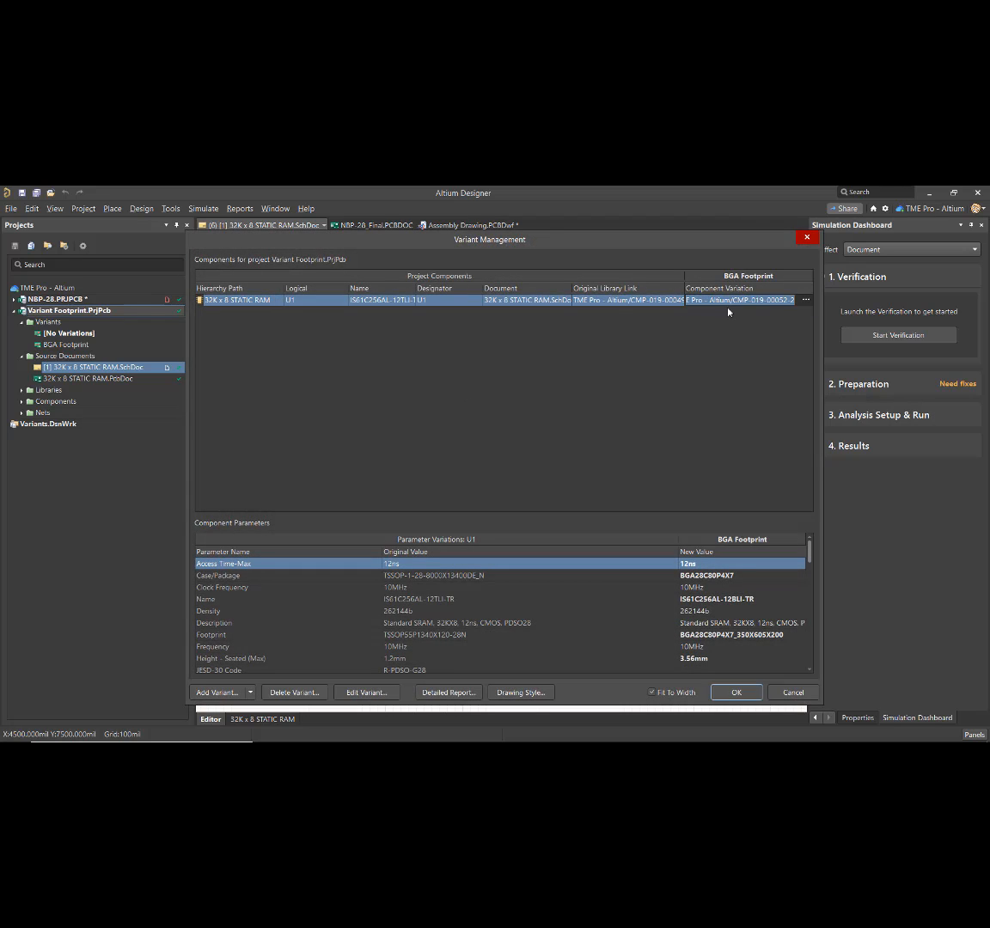
left_click(609, 305)
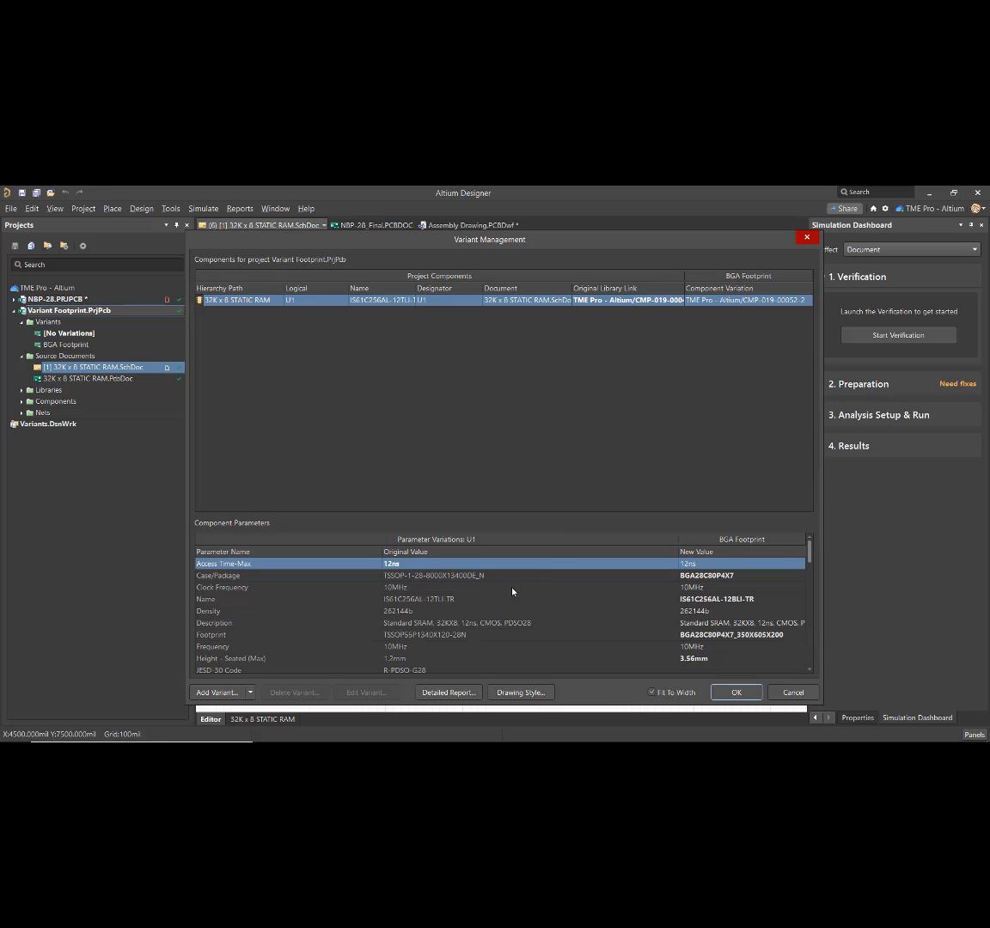
left_click(446, 578)
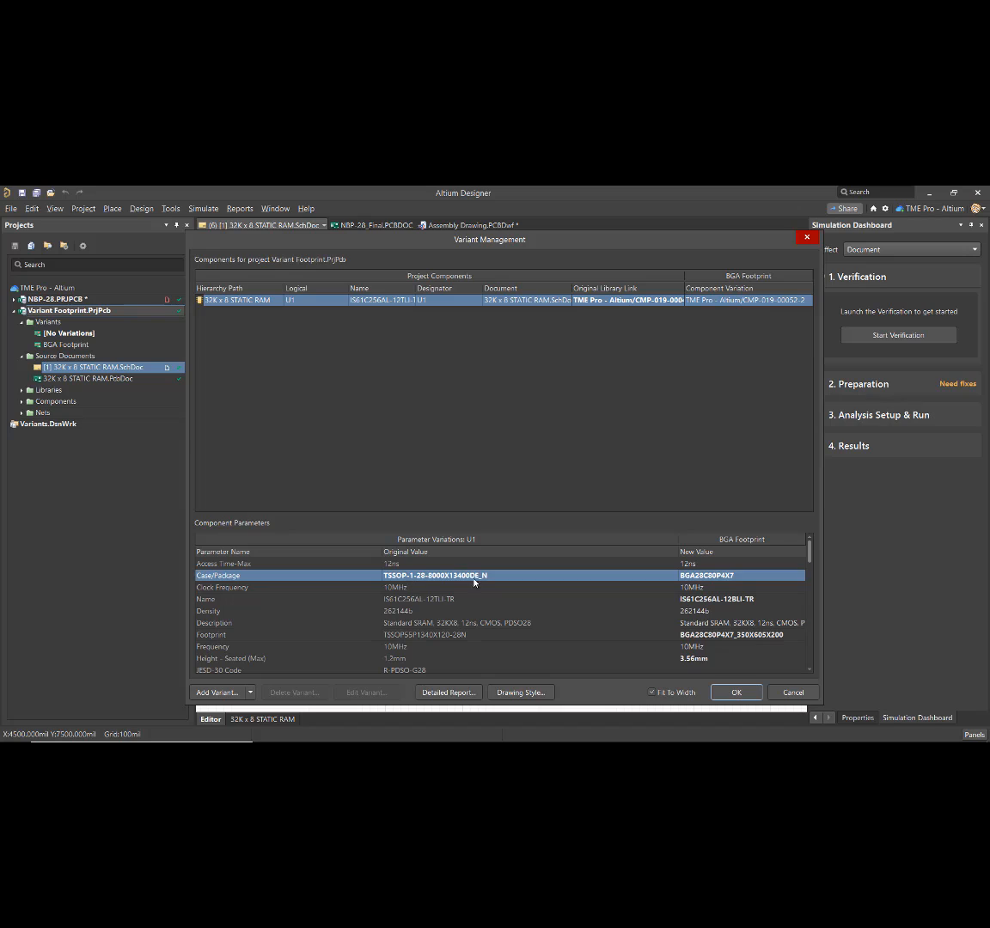
double_click(727, 576)
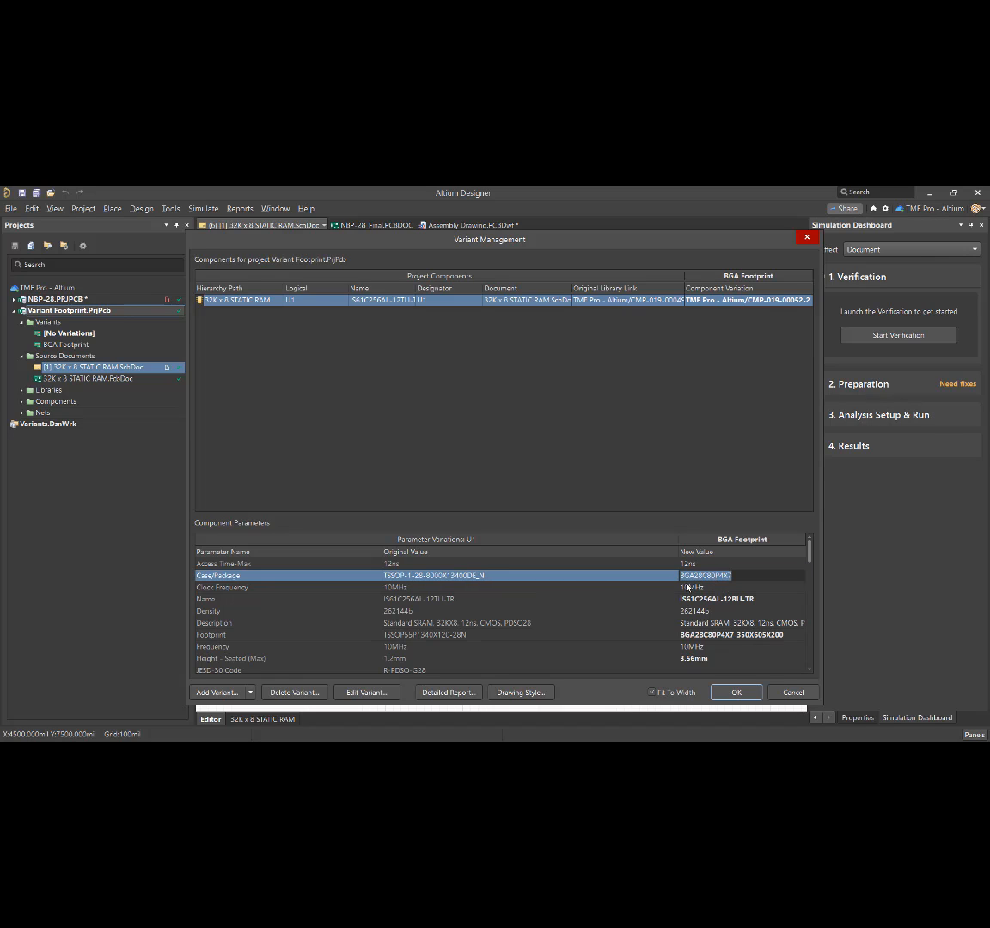
left_click(649, 449)
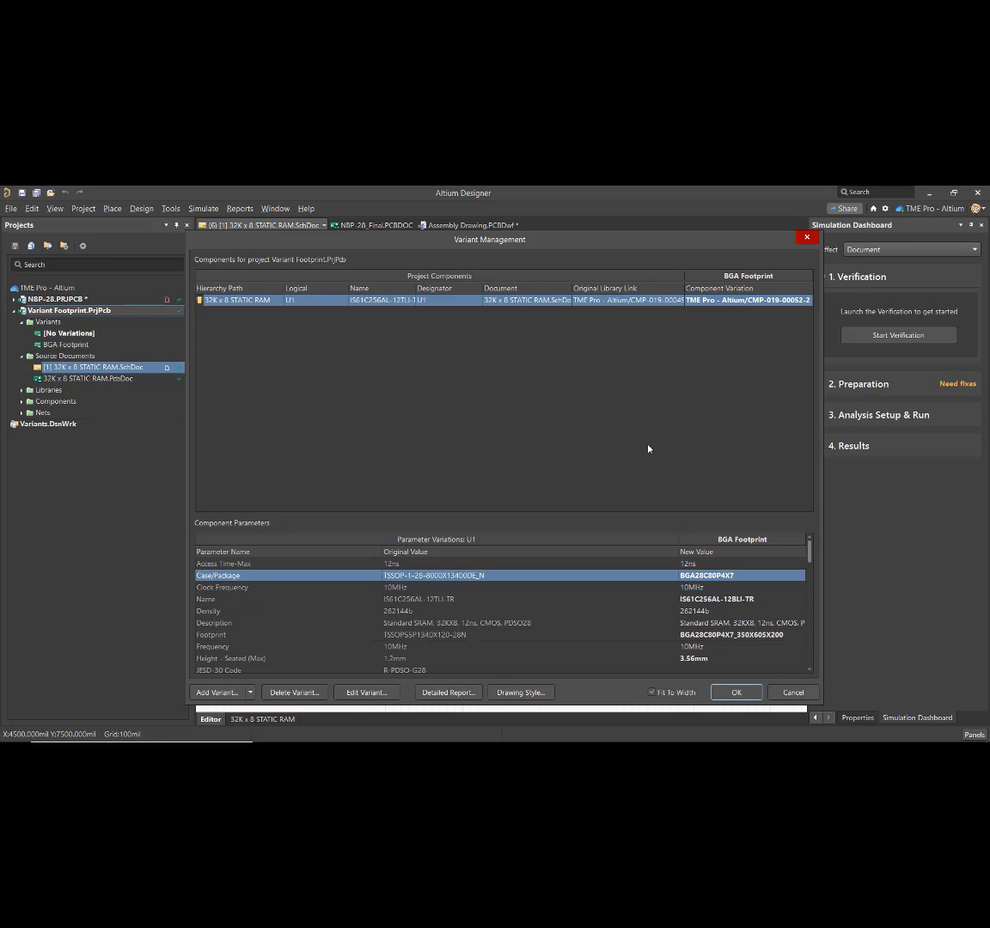
left_click(739, 693)
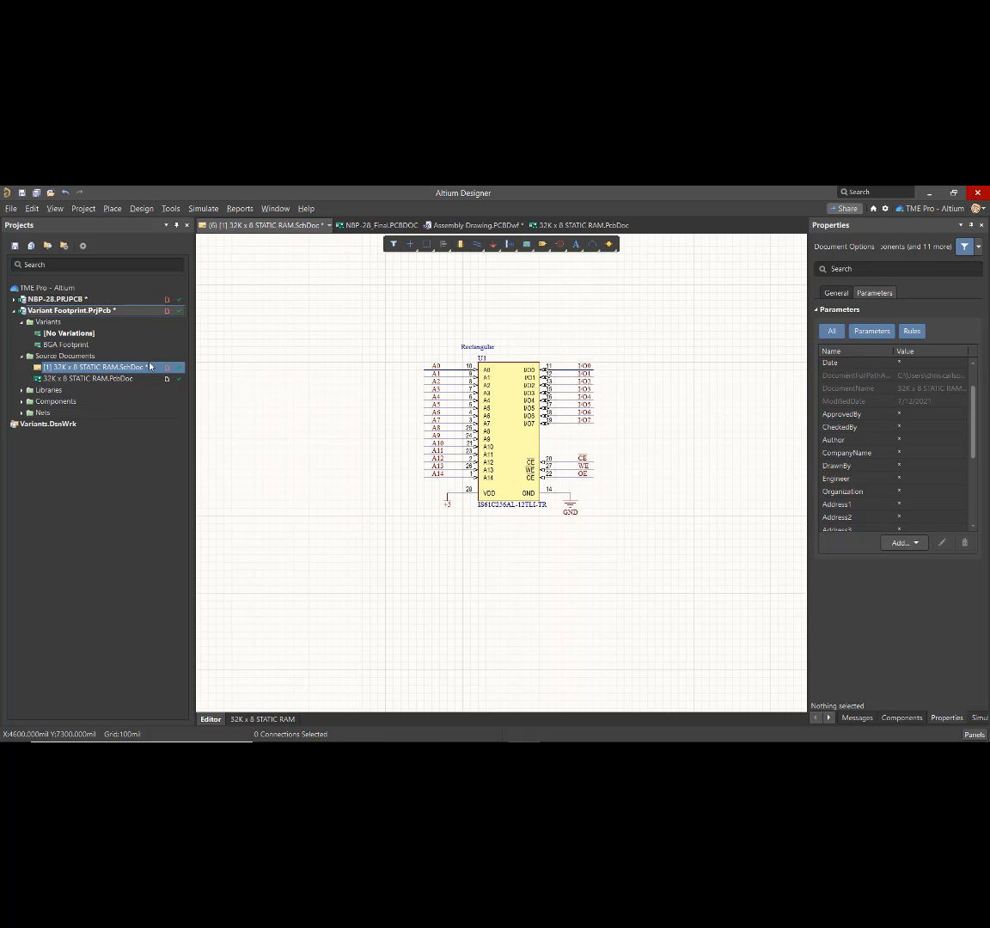
- Open 32K x 8 STATIC RAM.PcbDoc, import the changes from Variant Footprint.PrjPcb, and execute the engineering change order
left_click(96, 379)
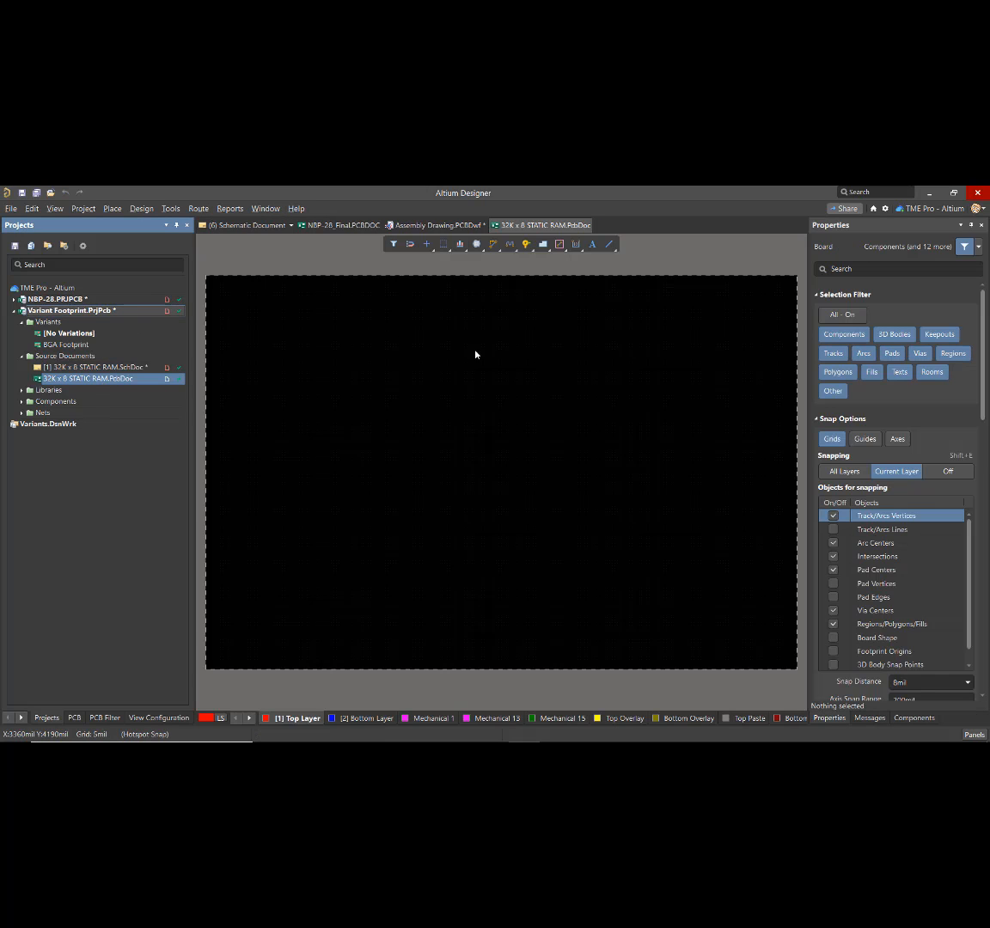
scroll(448, 404, "down", 2, "ctrl")
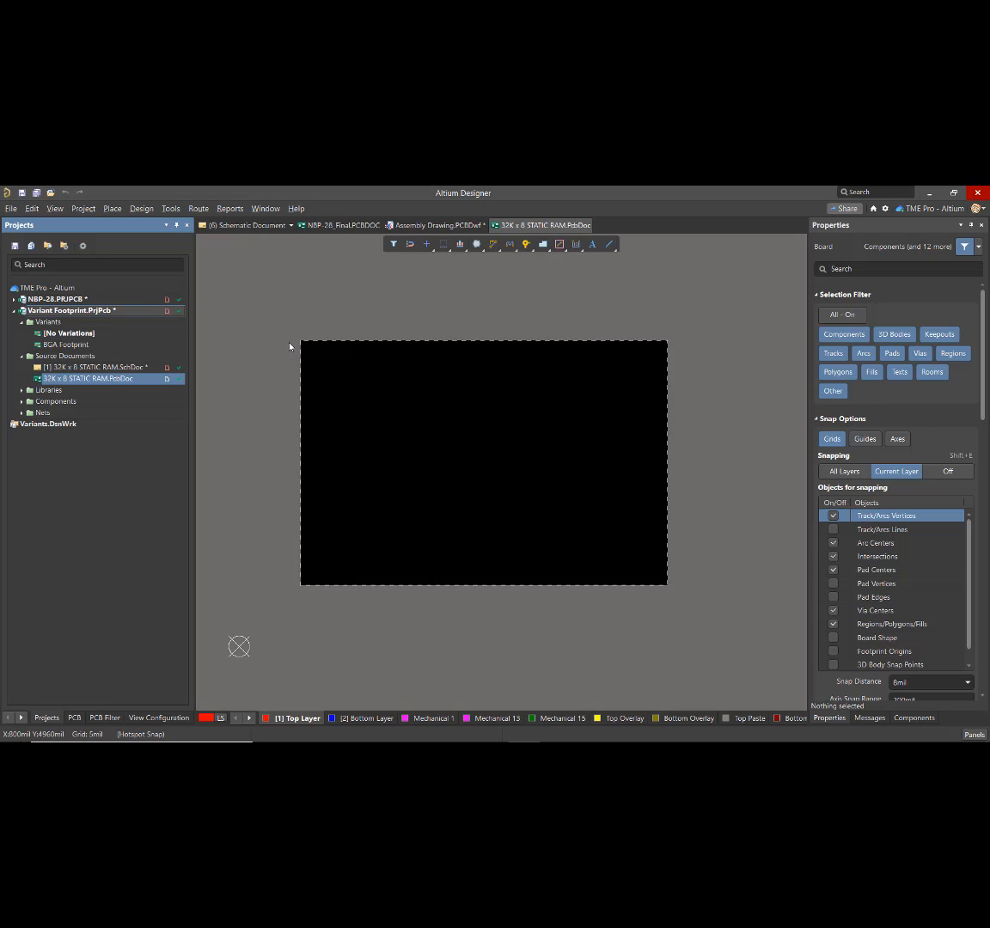
left_click(144, 209)
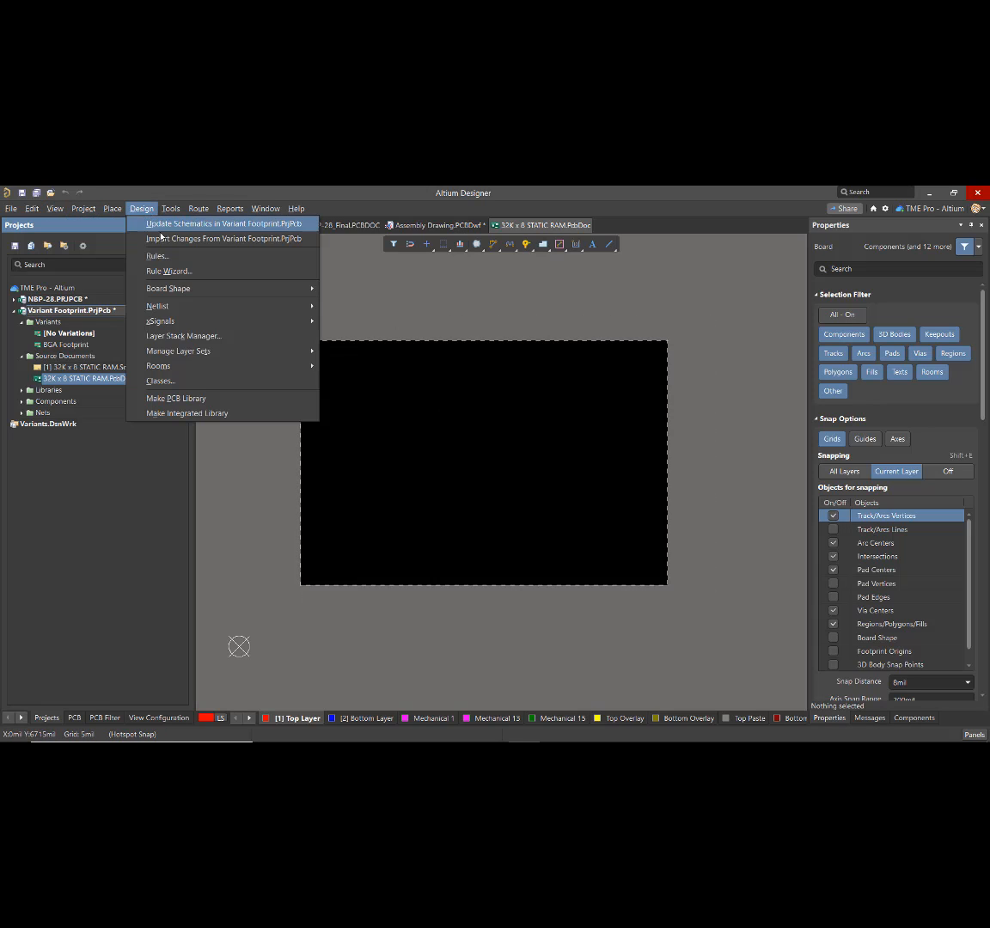
left_click(166, 239)
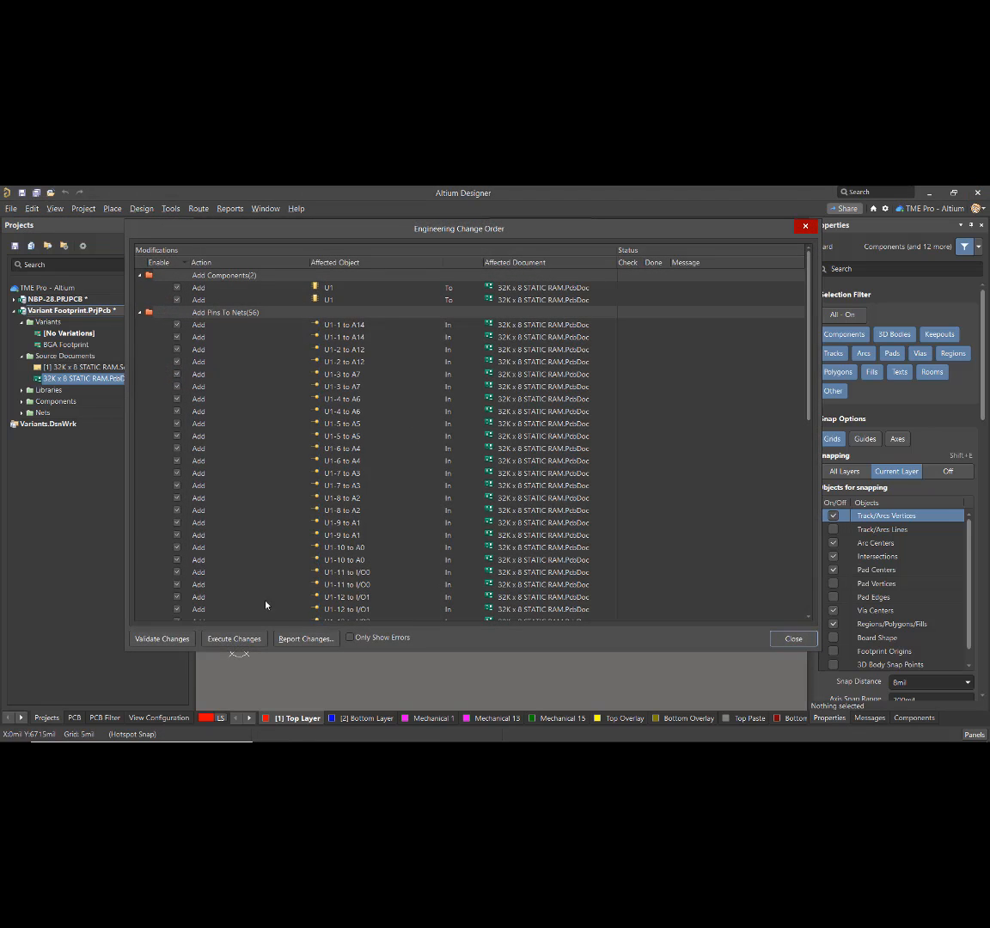
left_click(253, 639)
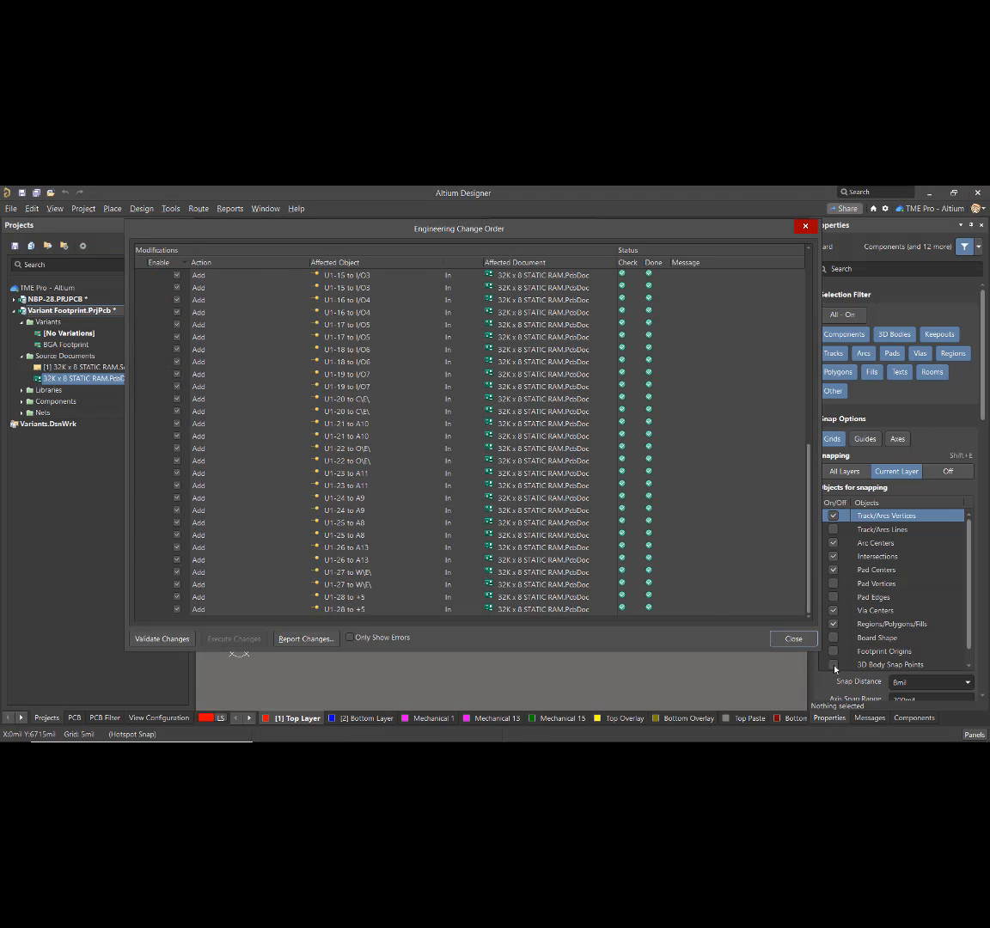
left_click(793, 639)
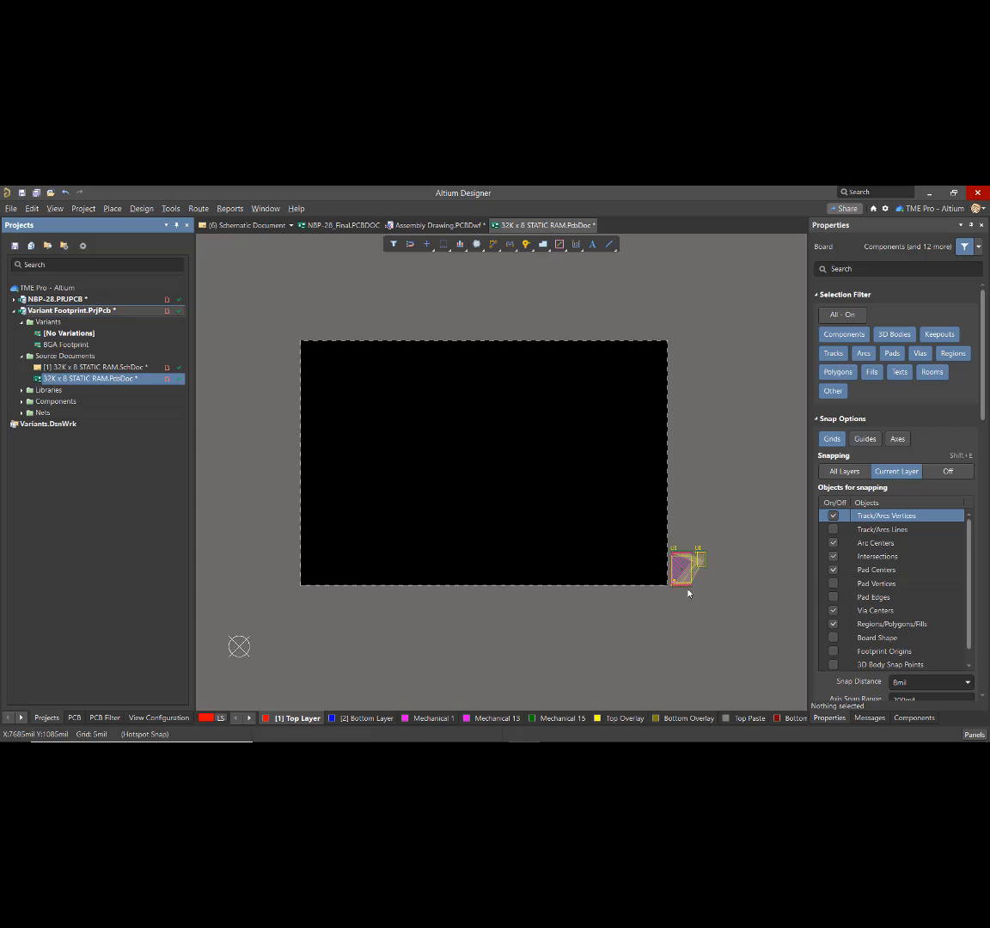
- Move U1's TSSOP and BGA footprints onto the board, with the BGA rotated to 180° and nested inside the TSSOP outline
scroll(654, 592, "up", 2, "ctrl")
left_click_drag(721, 559, 384, 393)
left_click_drag(749, 532, 344, 400)
key("space")
key("space")
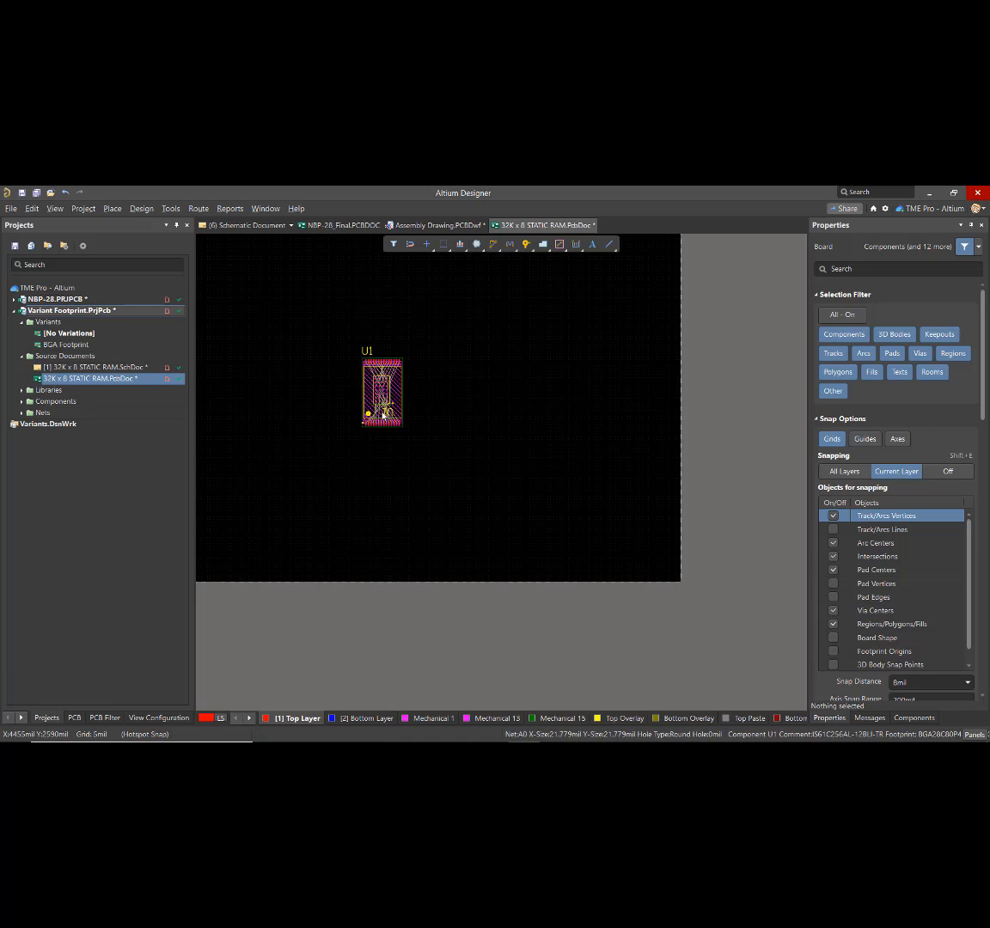
- Select U1's inner BGA footprint and hide its designator
left_click(380, 395)
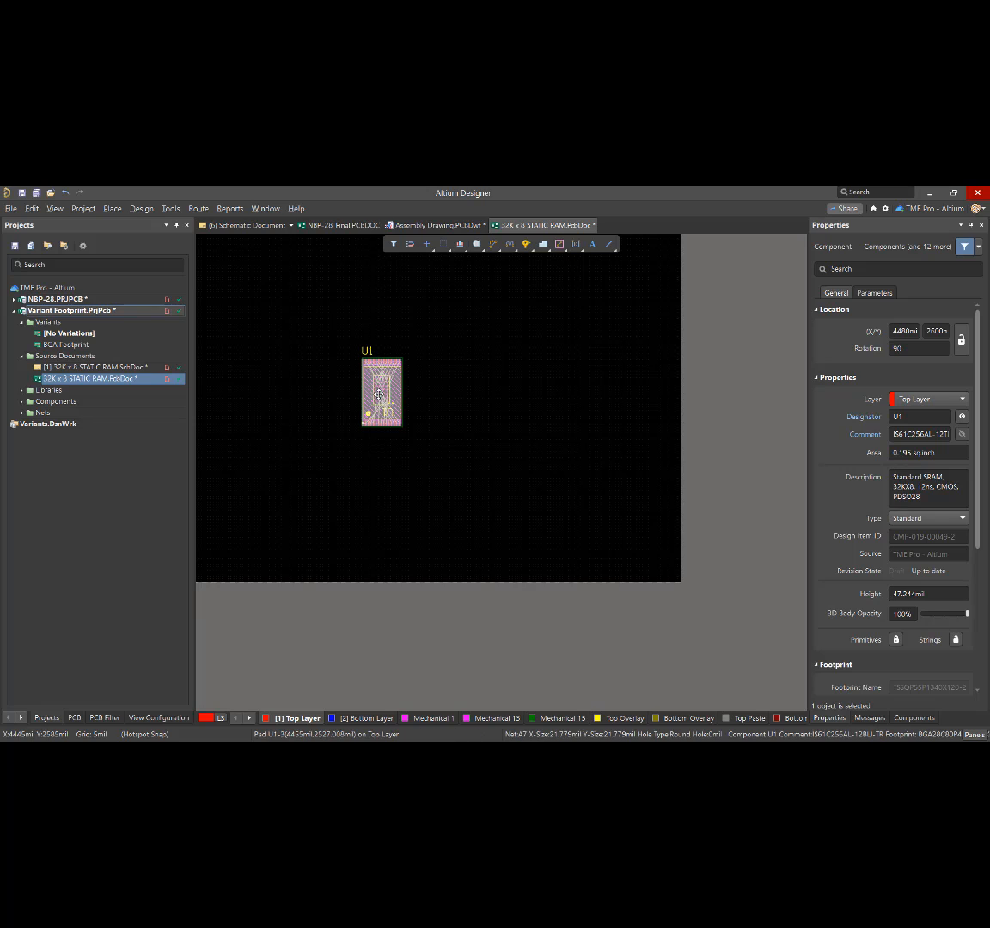
left_click(382, 401)
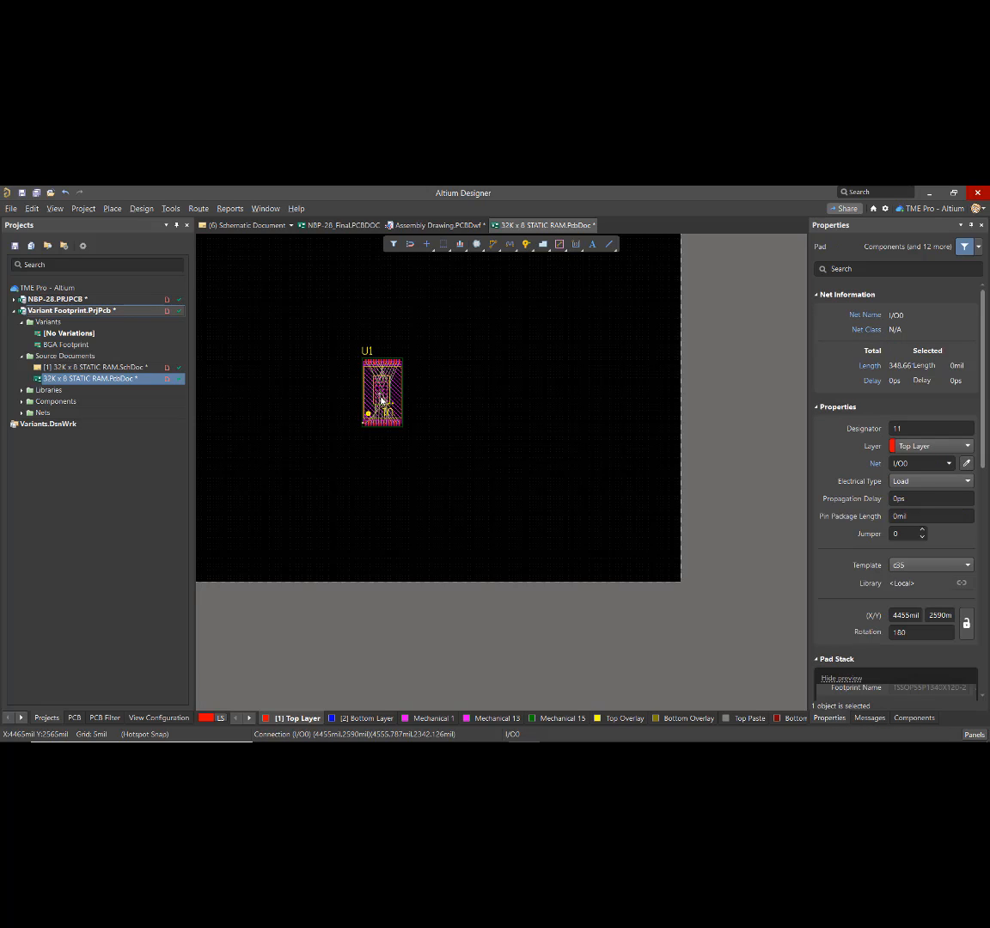
left_click(382, 400)
left_click(382, 401)
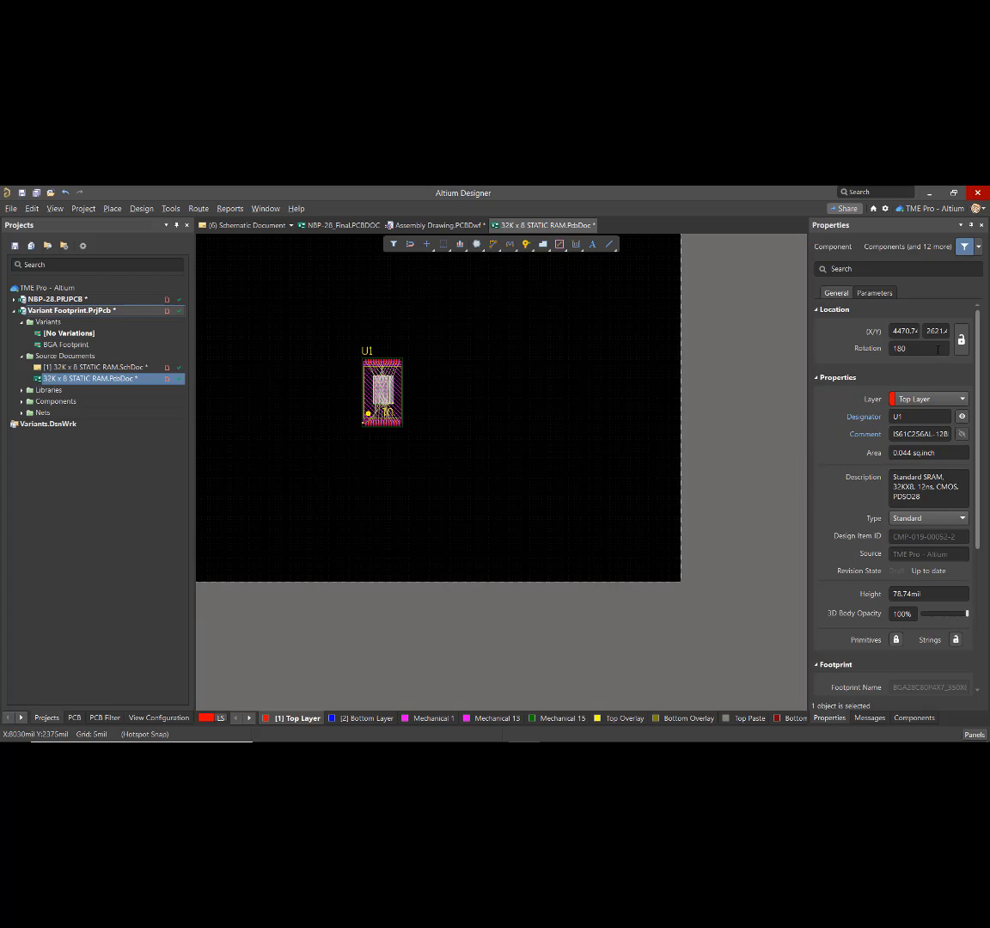
left_click(962, 417)
left_click(640, 394)
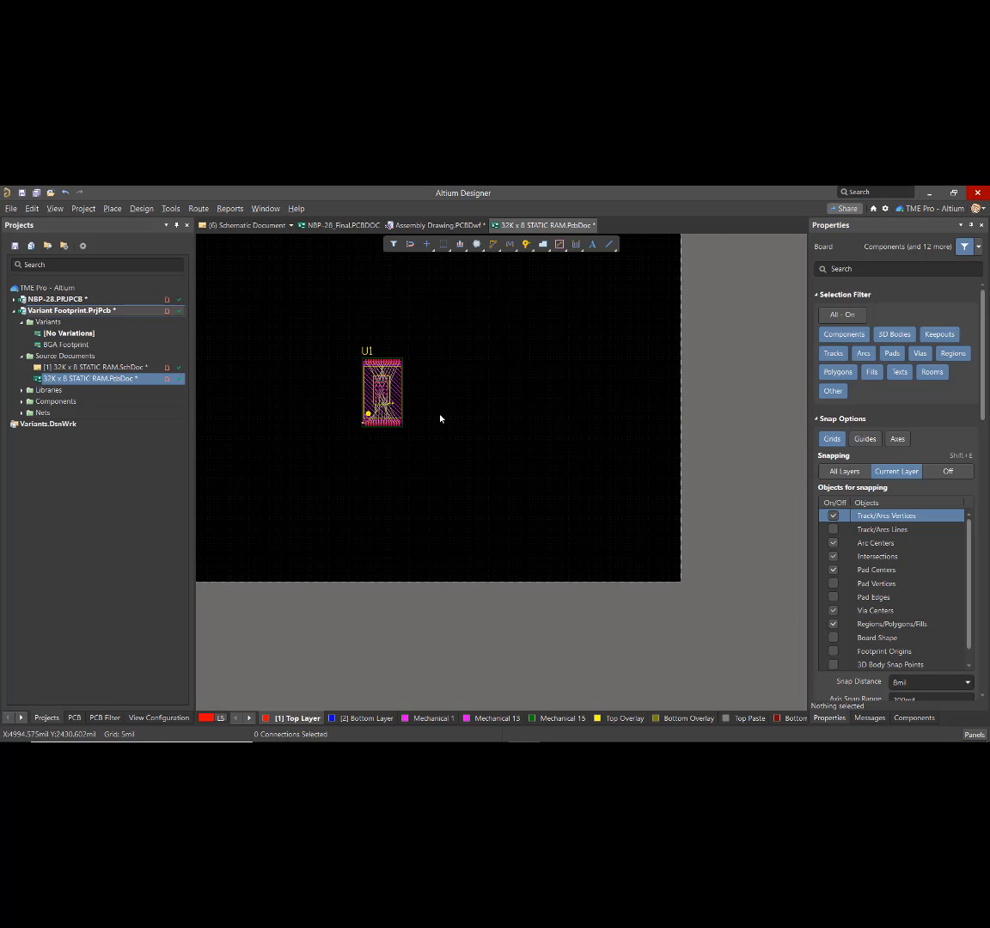
- Fan out both of U1's footprints with the component fanout, keeping pads without nets and the outer two rows of pads included
scroll(303, 409, "up", 3, "ctrl")
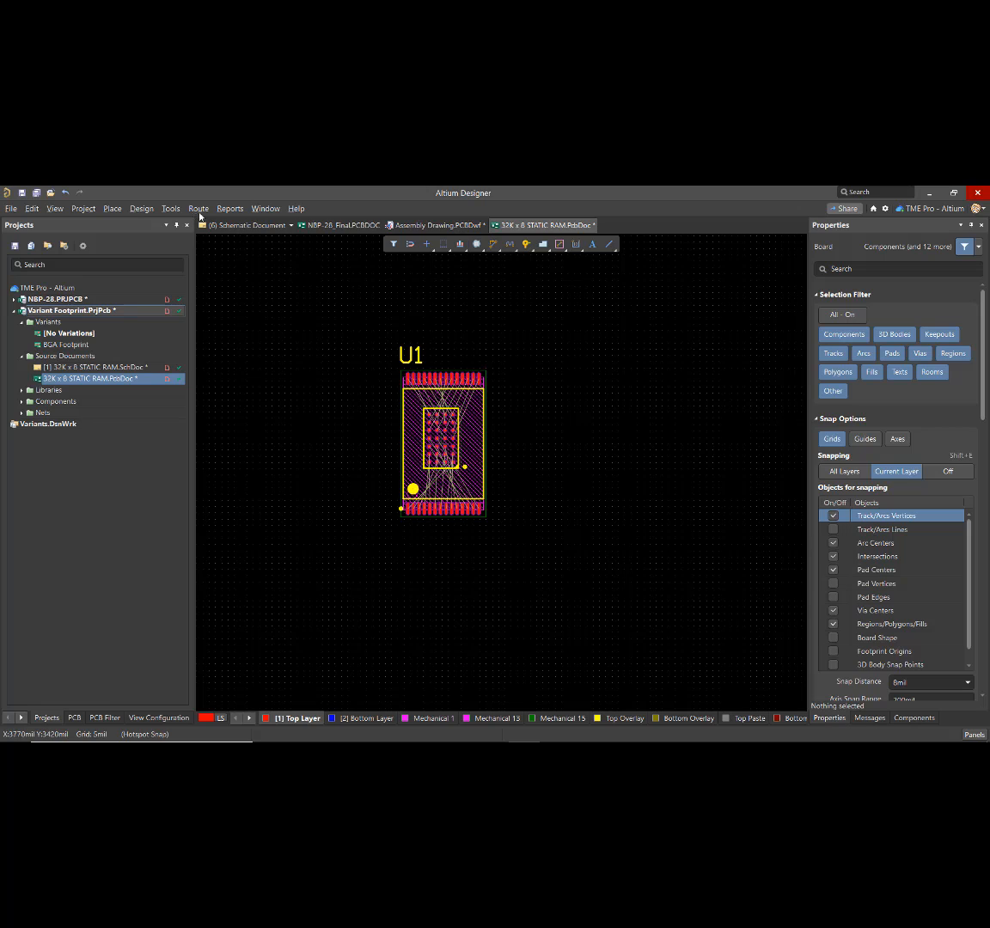
left_click(198, 208)
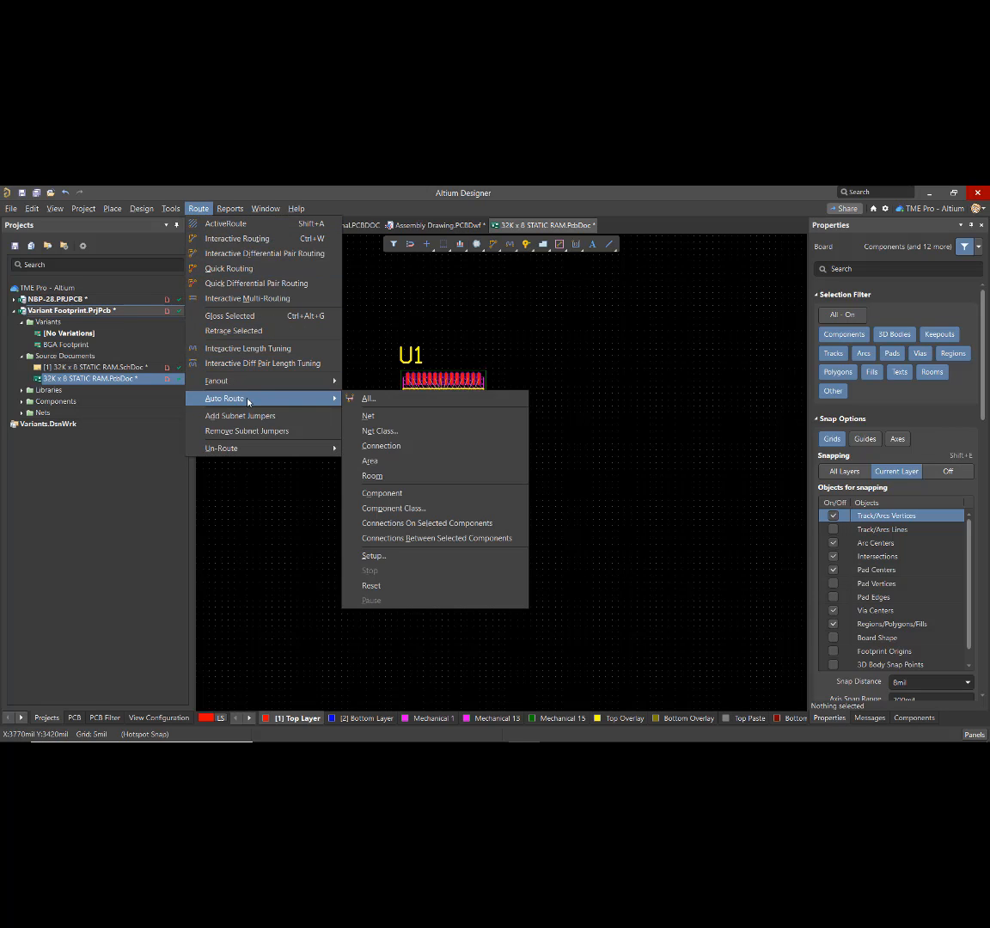
mouse_move(223, 381)
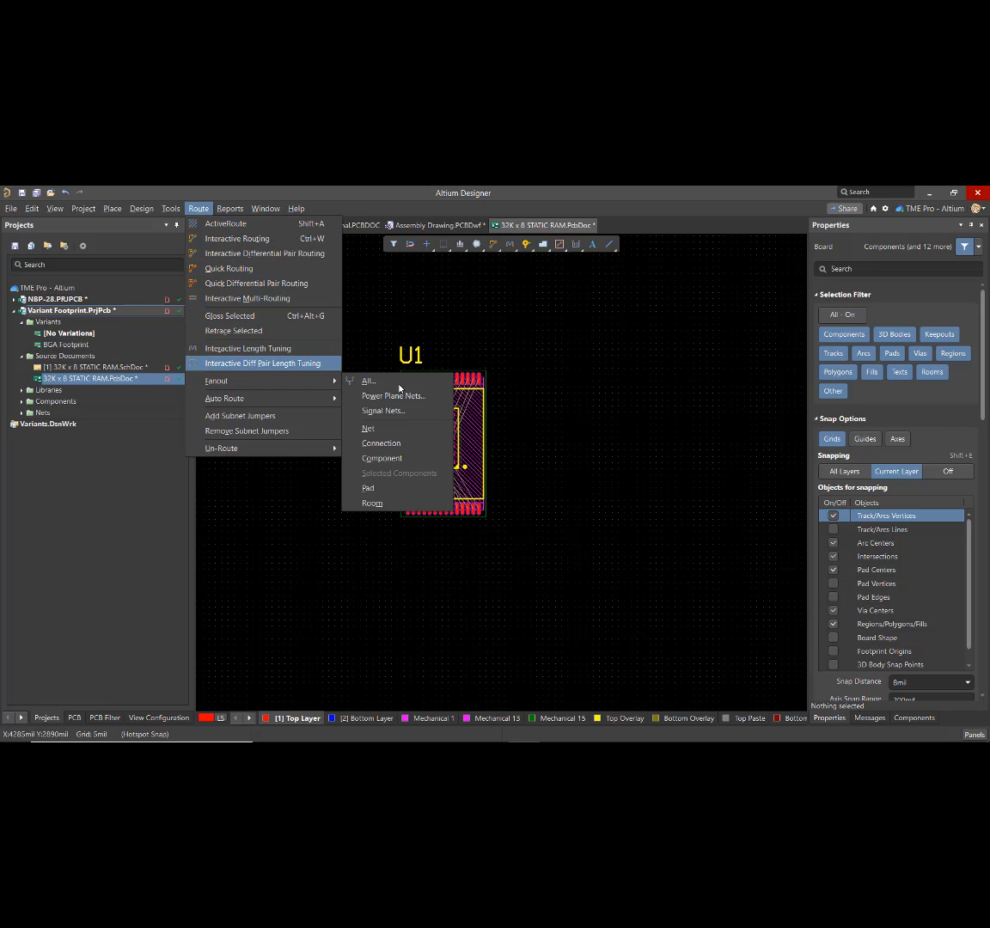
left_click(383, 458)
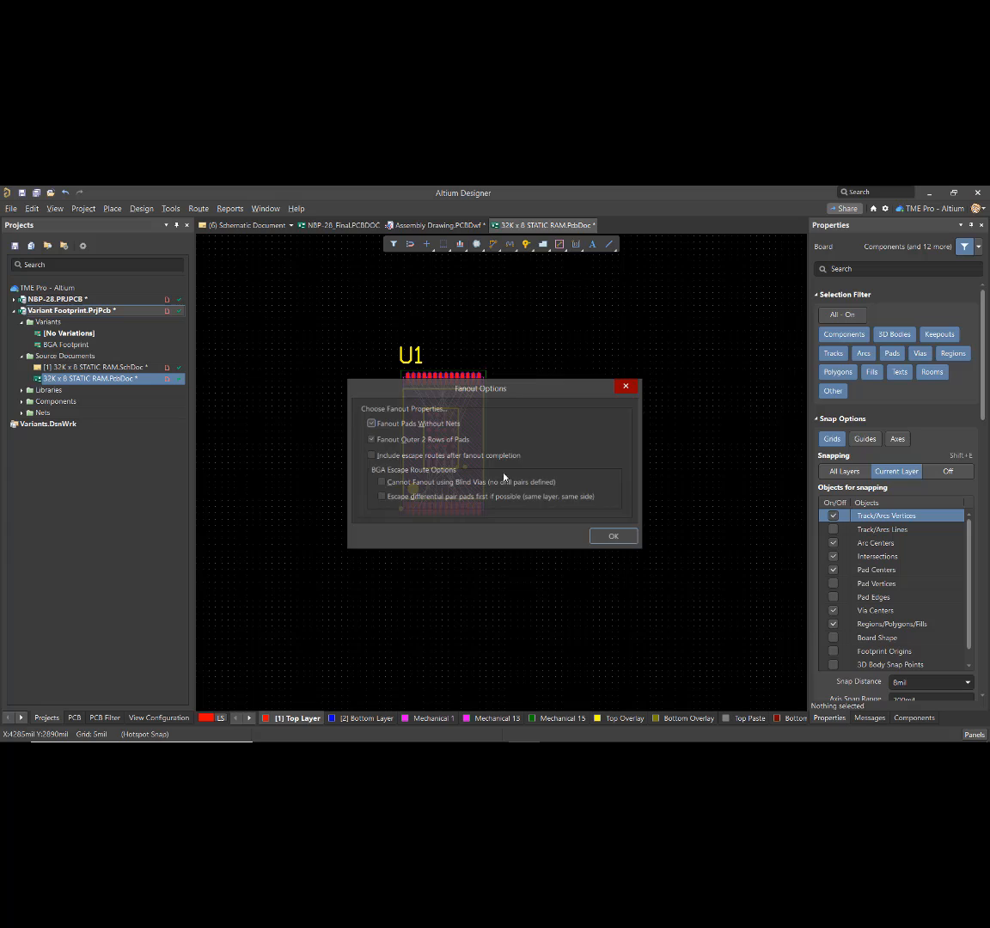
left_click(615, 537)
left_click(464, 440)
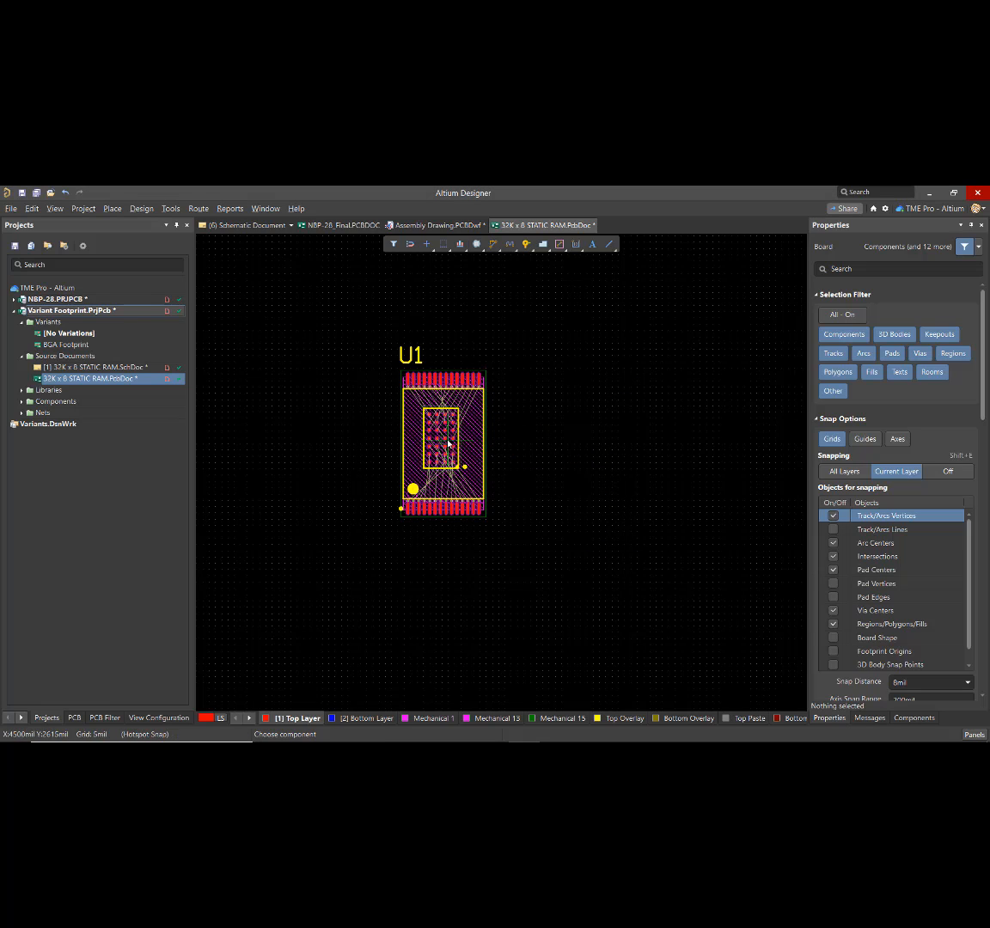
key("Escape")
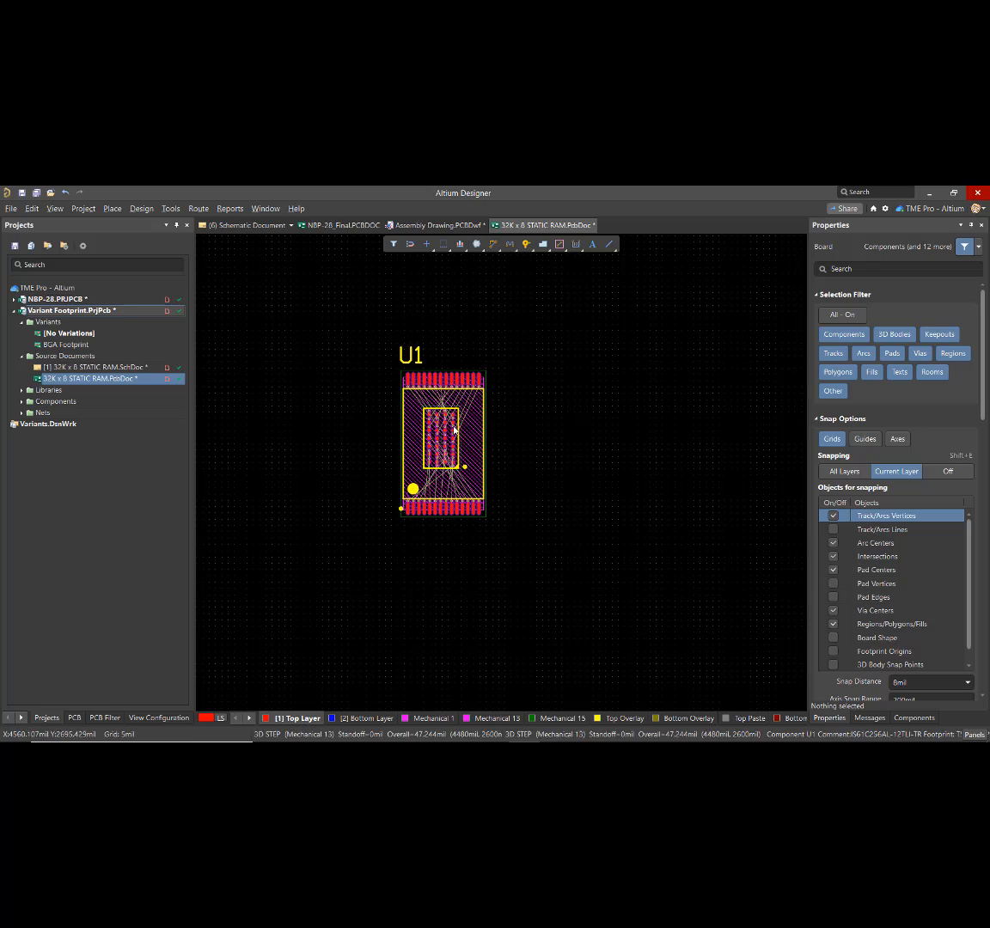
- Route a 5 mil bottom-layer track with arc corners from the upper-right TSSOP fanout via to its matching I/O3 via in the BGA
scroll(455, 430, "up", 4, "ctrl")
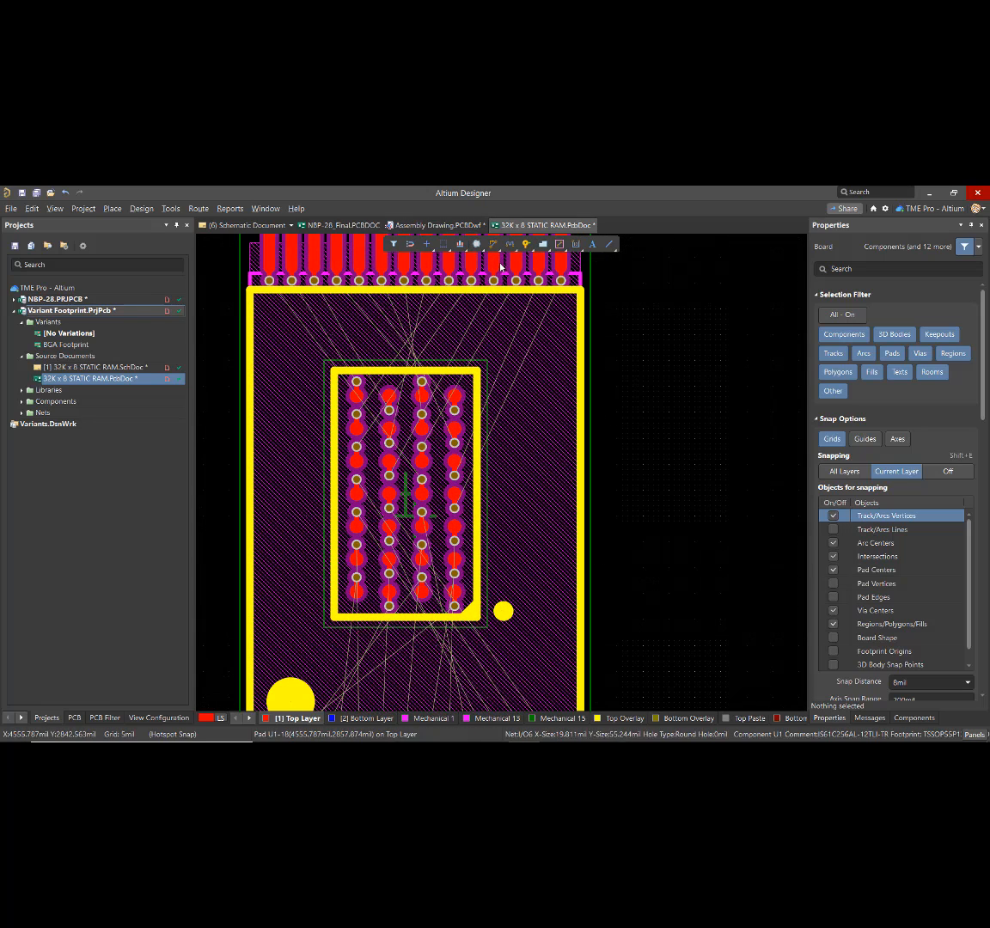
key("KP_Multiply")
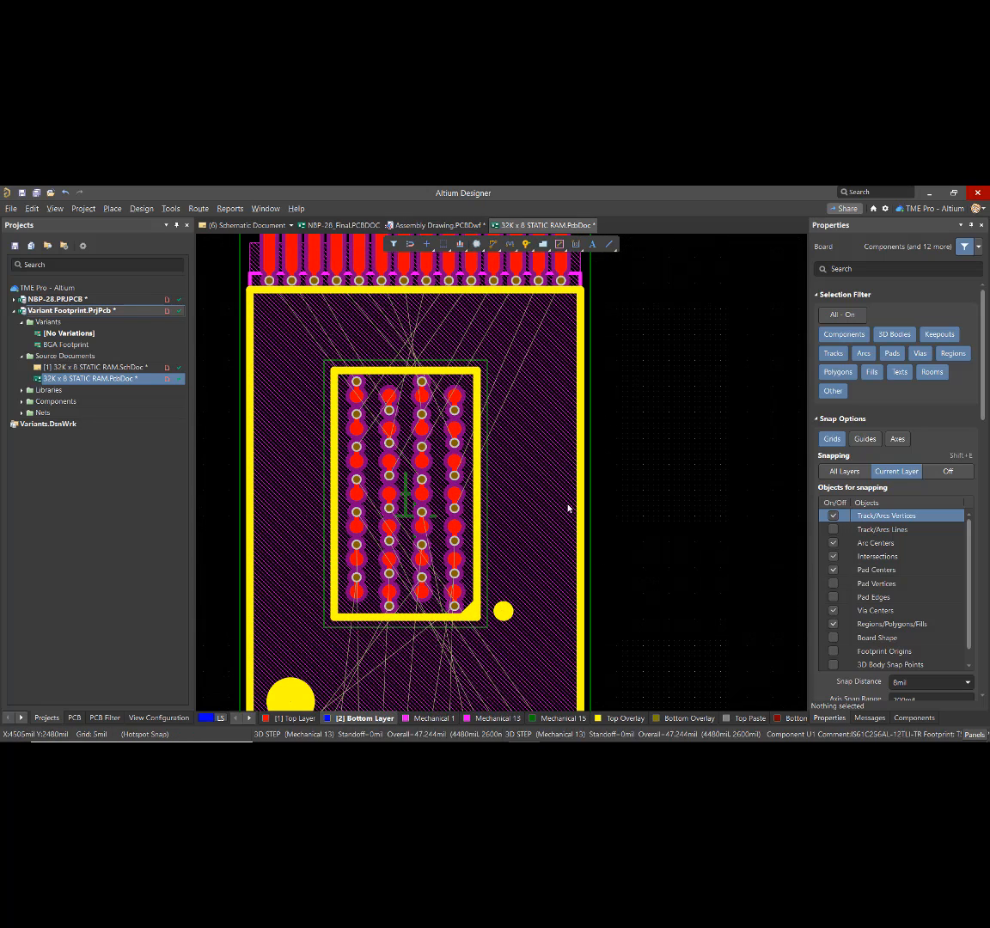
left_click(493, 245)
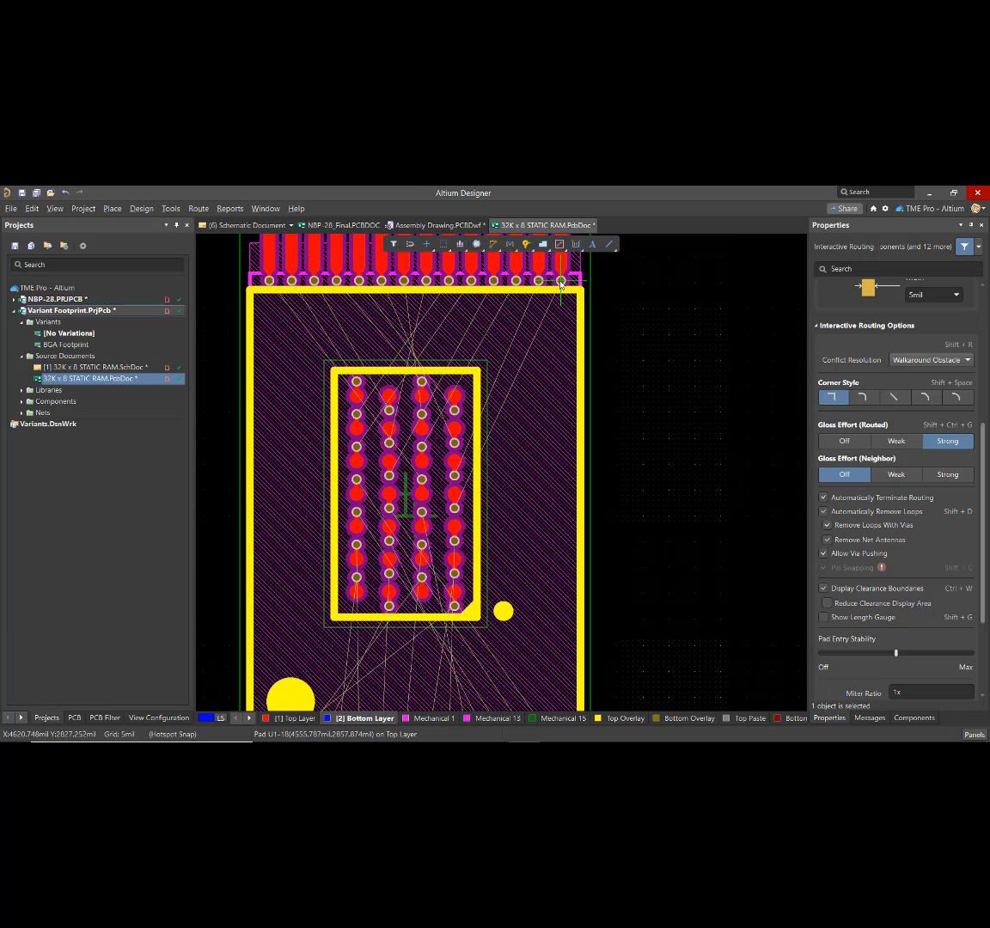
left_click(561, 281)
key("shift+space")
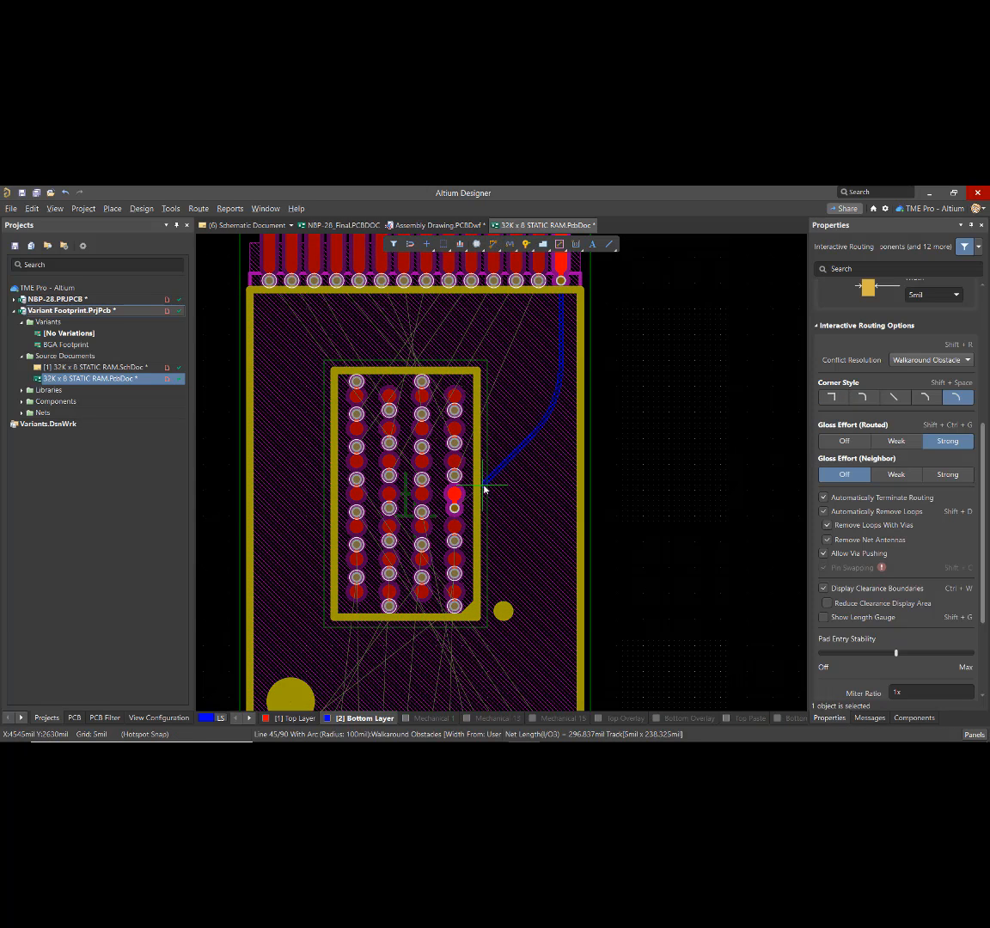
left_click(454, 499)
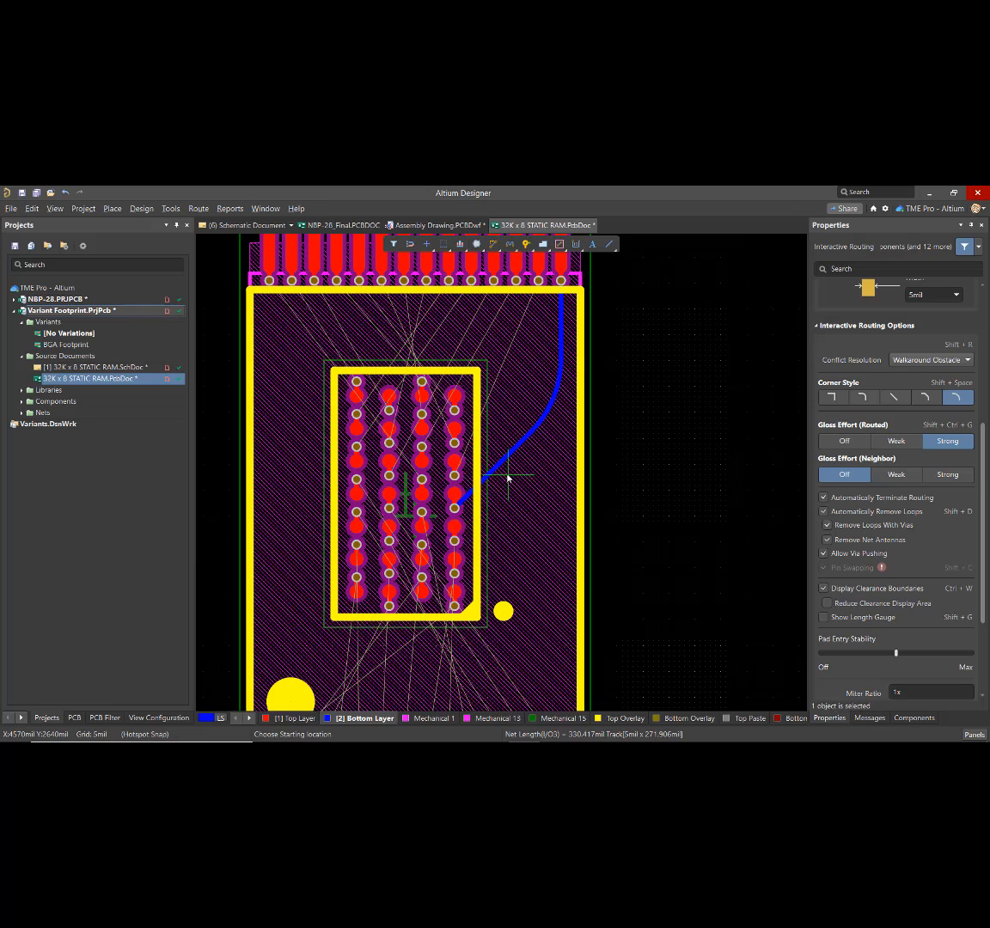
key("Escape")
- View U1 in 3D and compare the board in the BGA Footprint variant and with No Variations
scroll(645, 378, "down", 4, "ctrl")
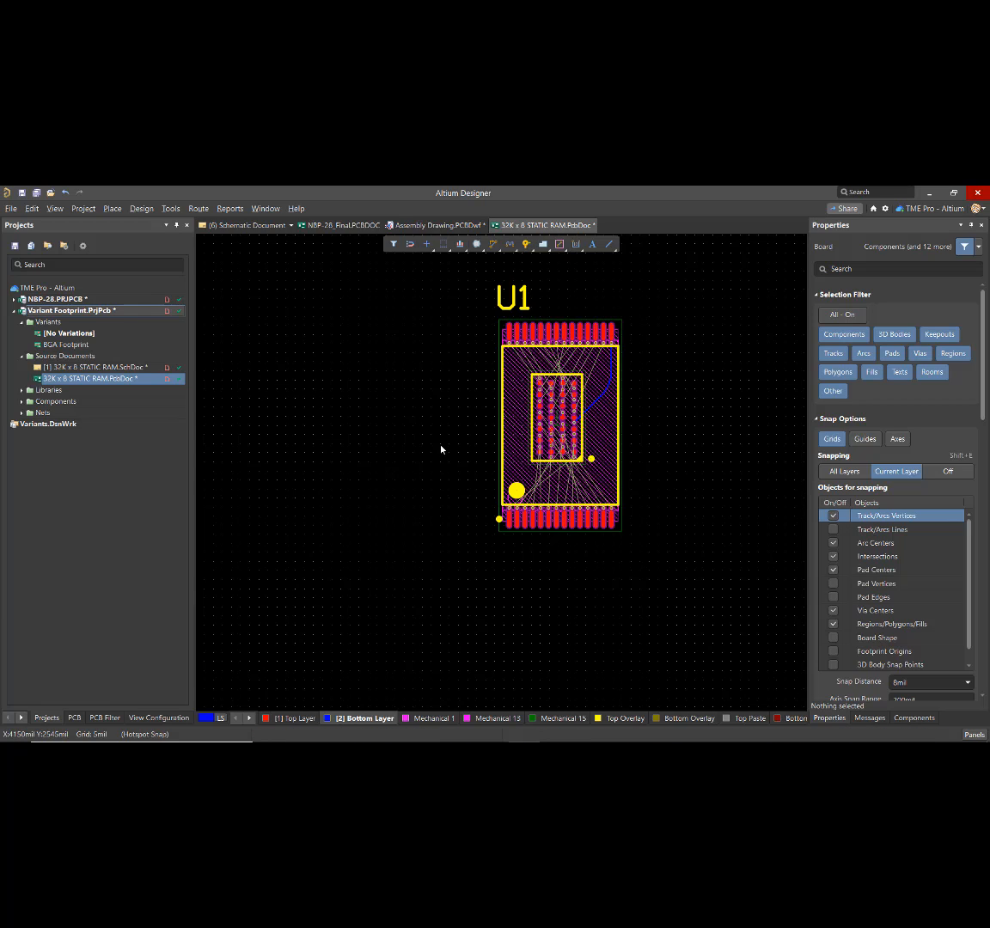
key("3")
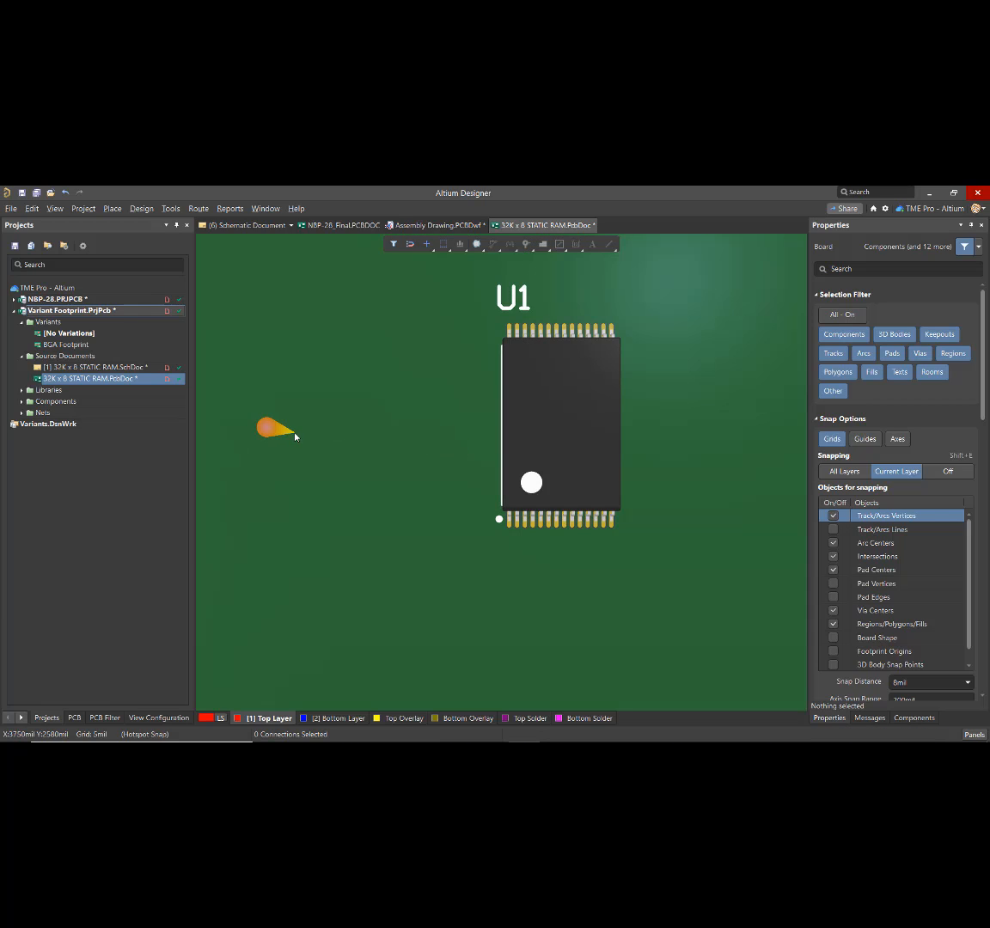
left_click(60, 346)
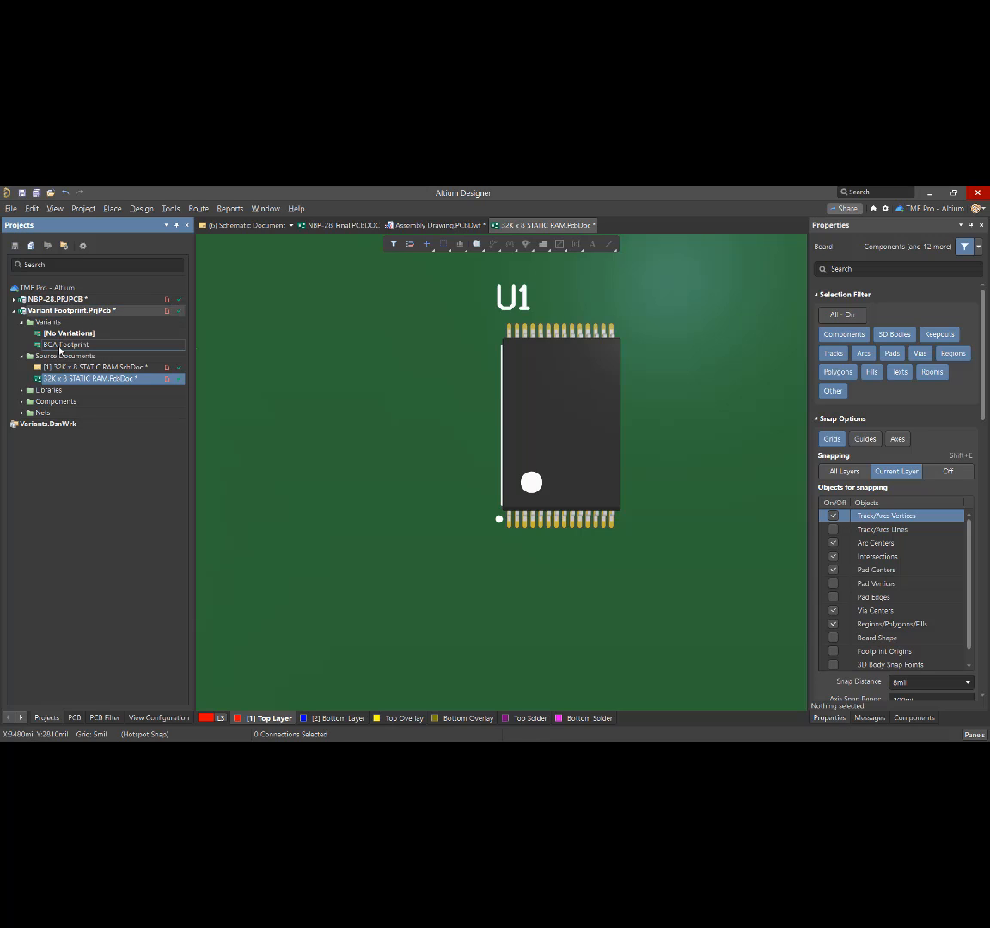
double_click(60, 344)
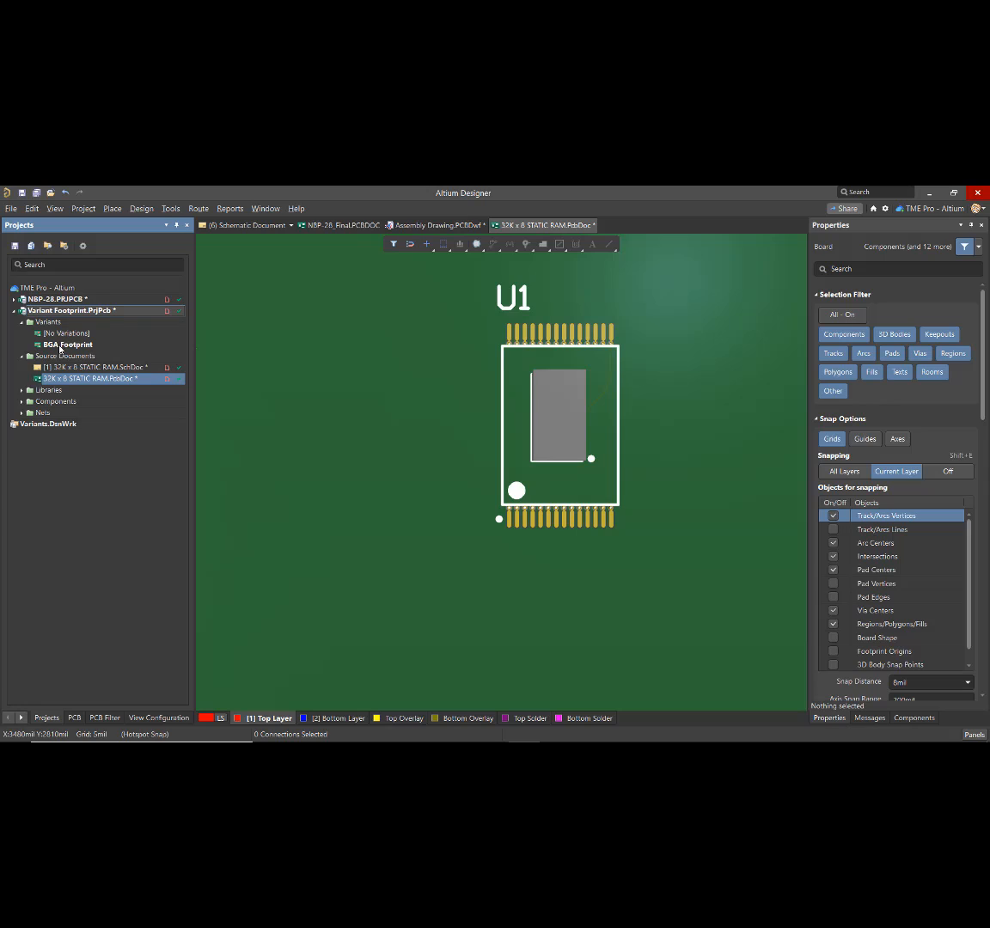
double_click(65, 334)
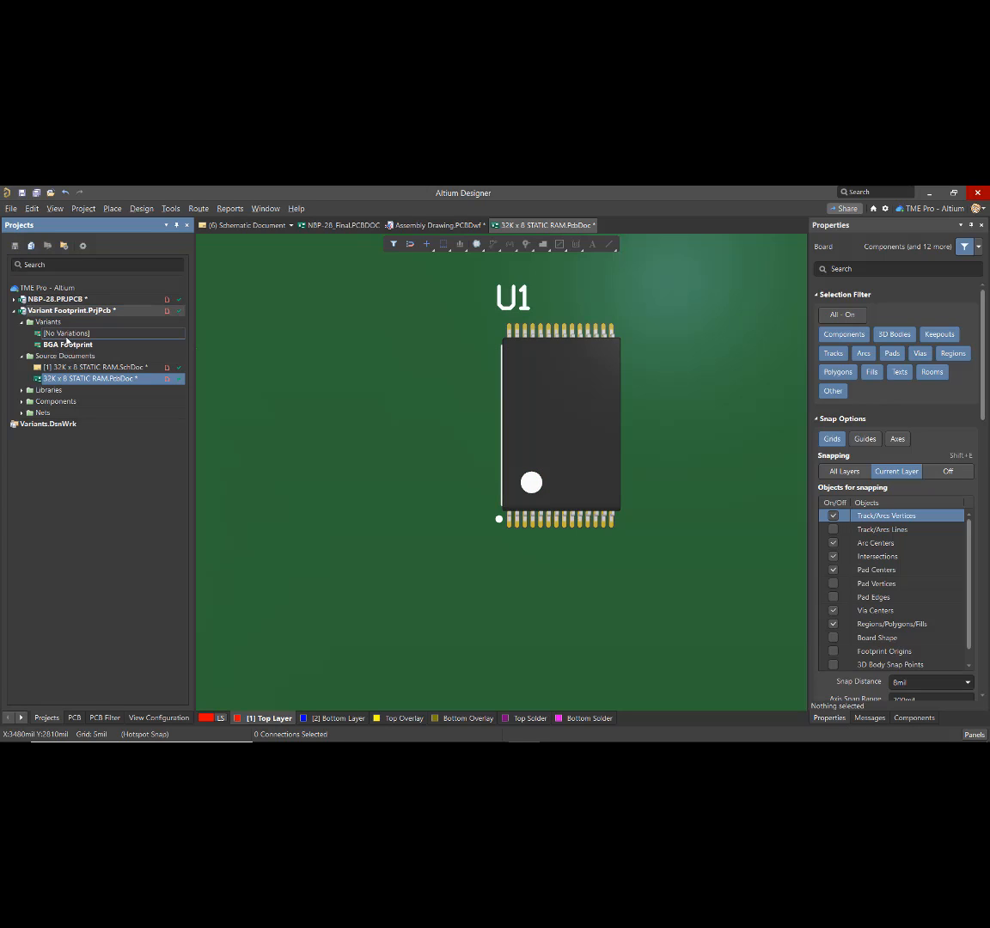